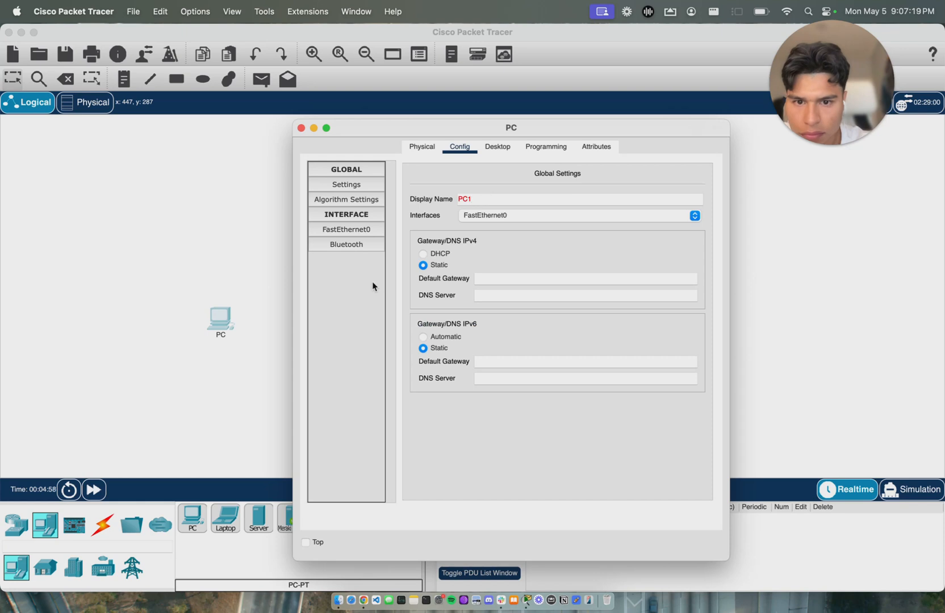
Close the second PC's configuration, rename the first PC as PC1 and level it with PC2.
click(277, 377)
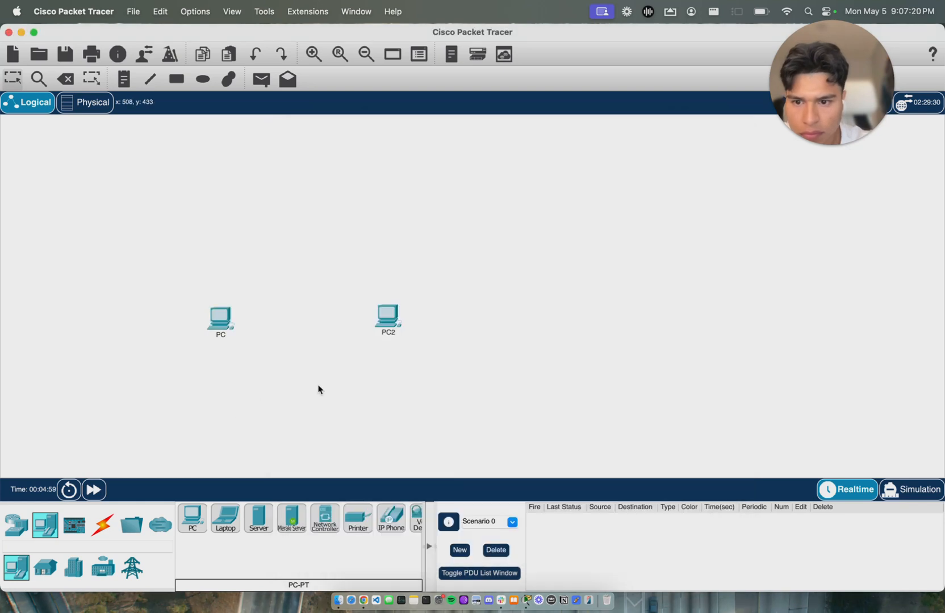
click(208, 308)
text(1)
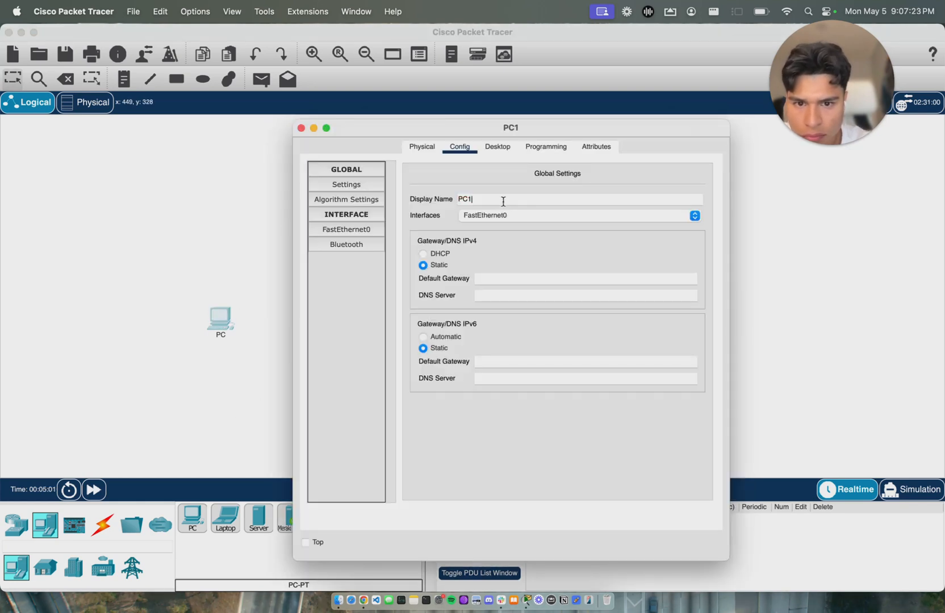
click(288, 395)
drag(220, 341, 221, 336)
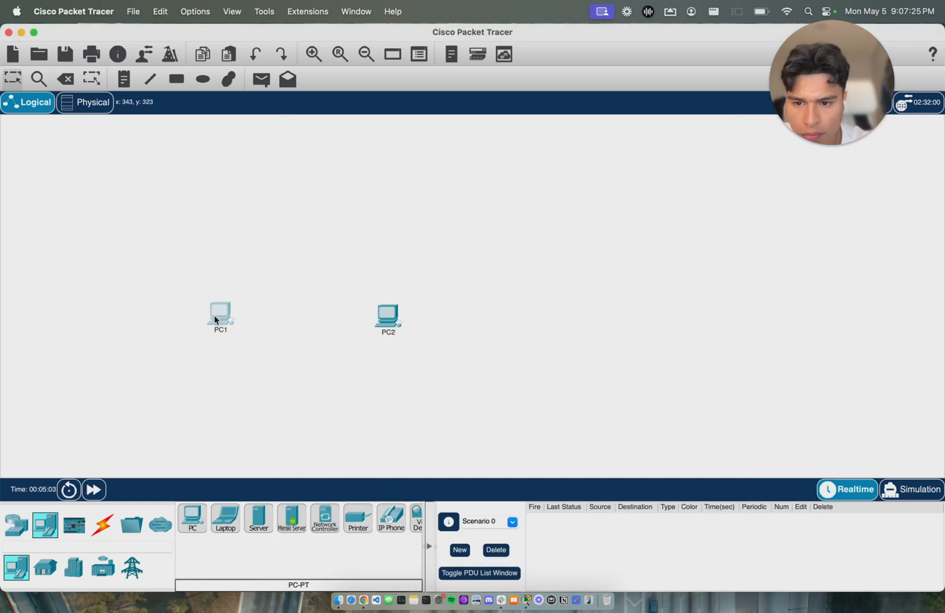
Place a 2960 switch in the workspace between PC1 and PC2.
click(15, 525)
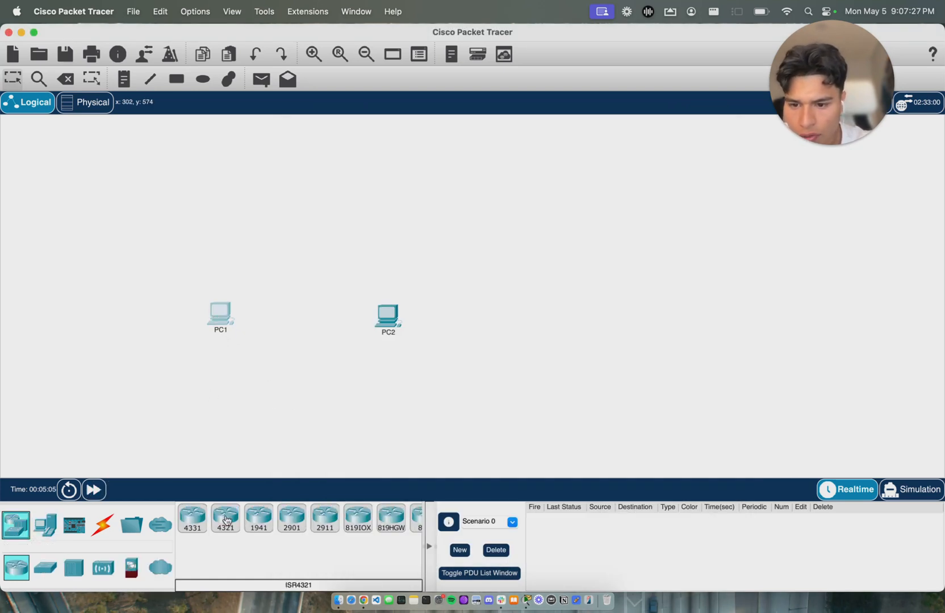
click(45, 568)
click(188, 518)
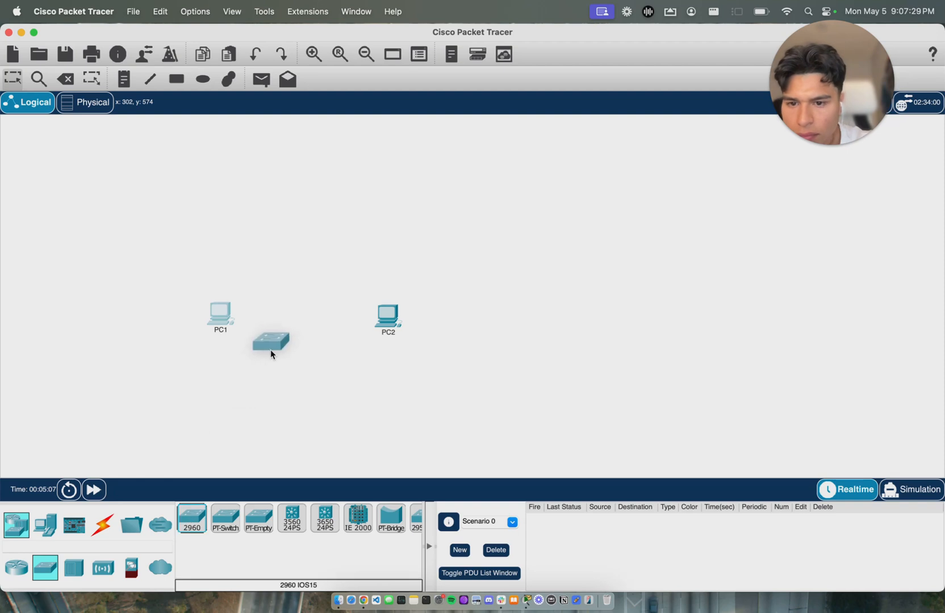
click(305, 323)
Connect PC1 to the switch and the switch to PC2 using automatically chosen connection types.
click(103, 525)
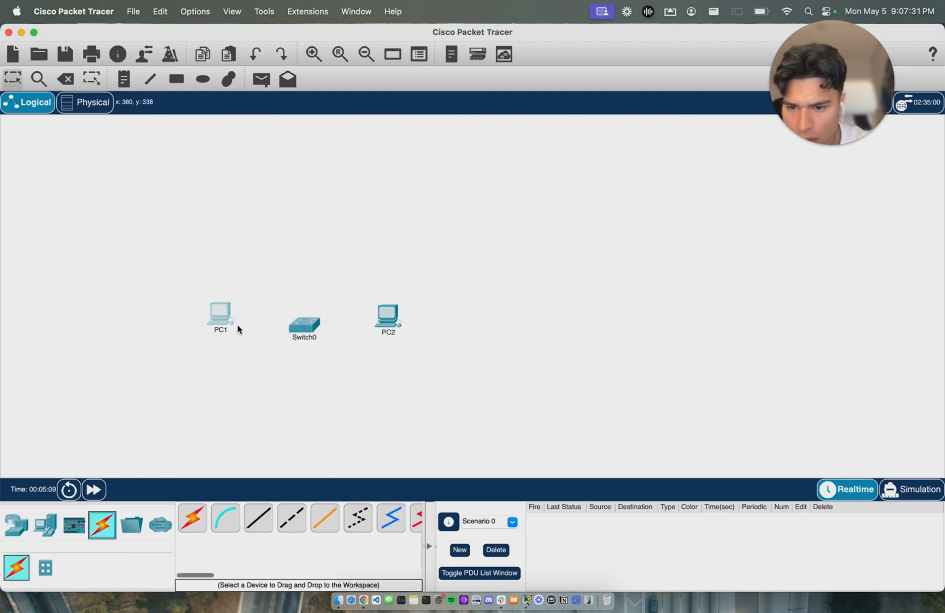
click(221, 315)
click(299, 128)
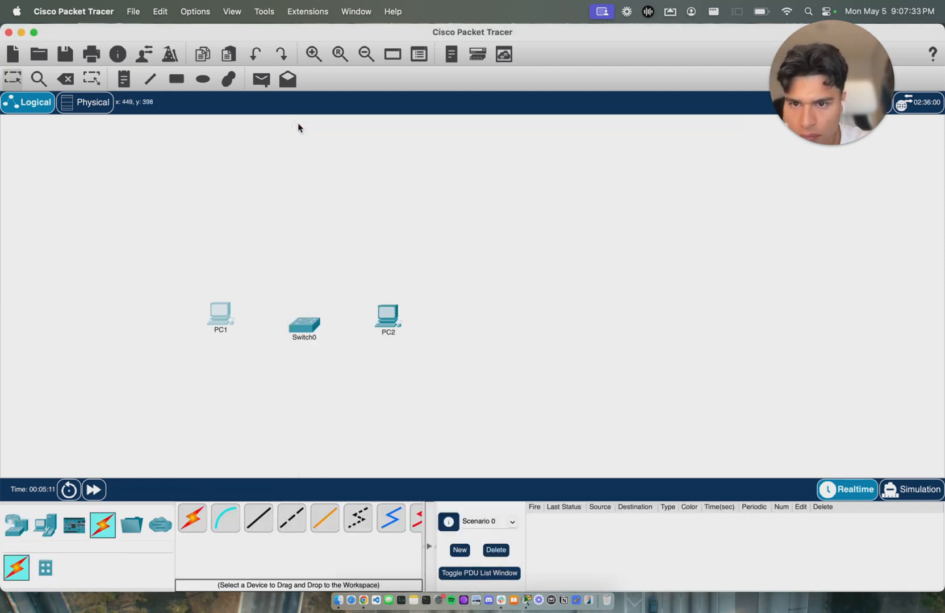
click(192, 519)
click(231, 301)
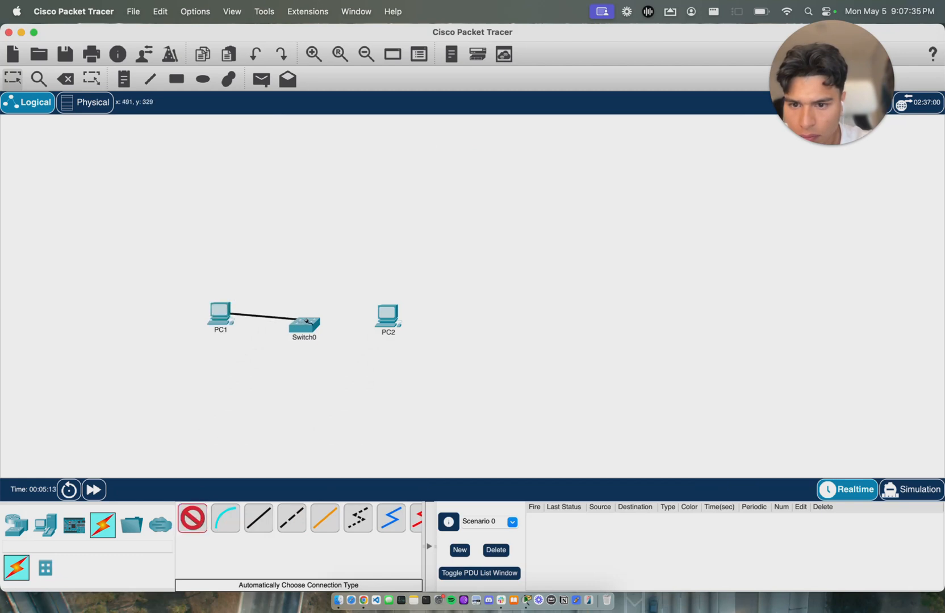
click(307, 322)
click(192, 518)
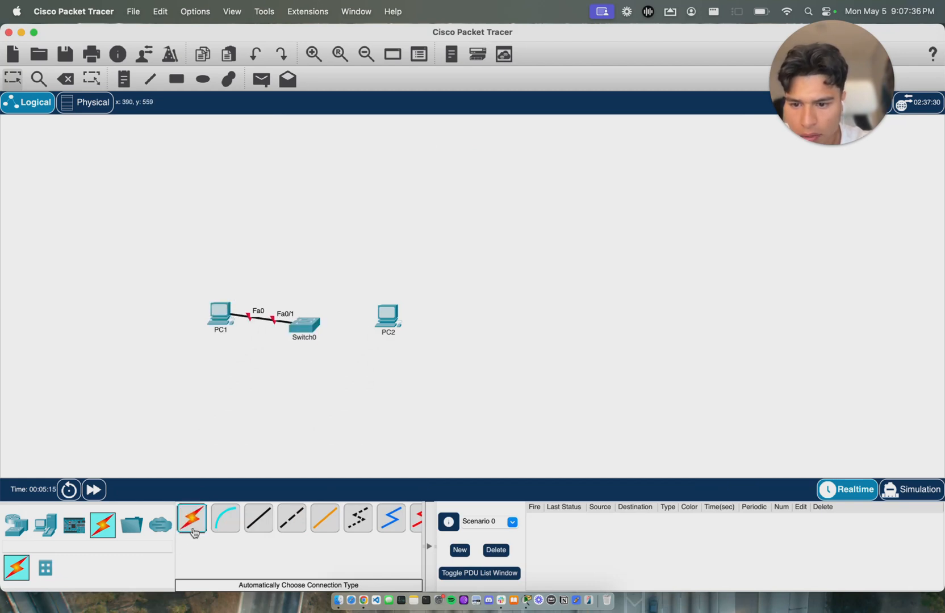
click(306, 325)
click(394, 314)
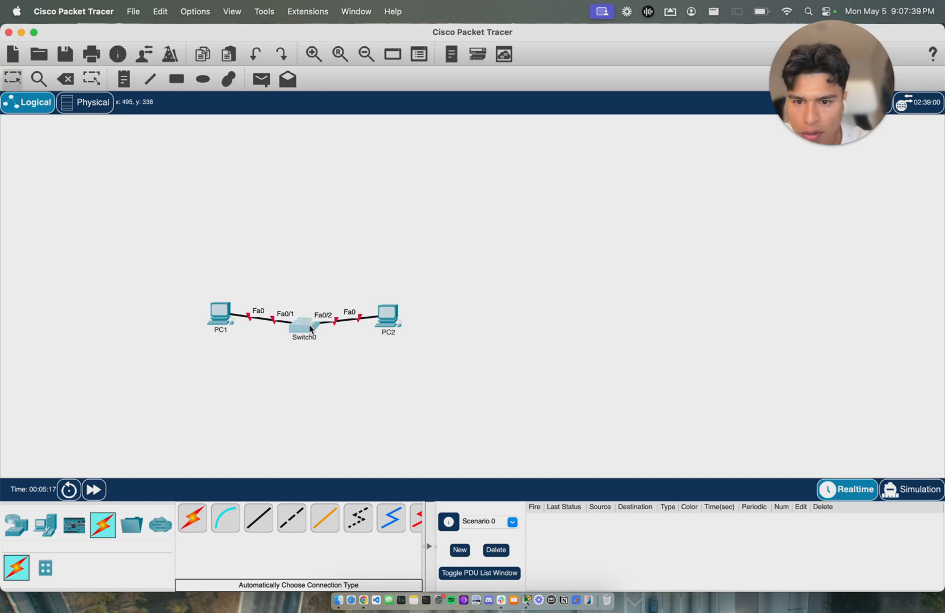
Reposition PC1 and the switch so they line up with PC2 and are evenly spaced.
mouse_move(213, 329)
mouse_down()
mouse_move(180, 319)
mouse_move(215, 319)
mouse_up()
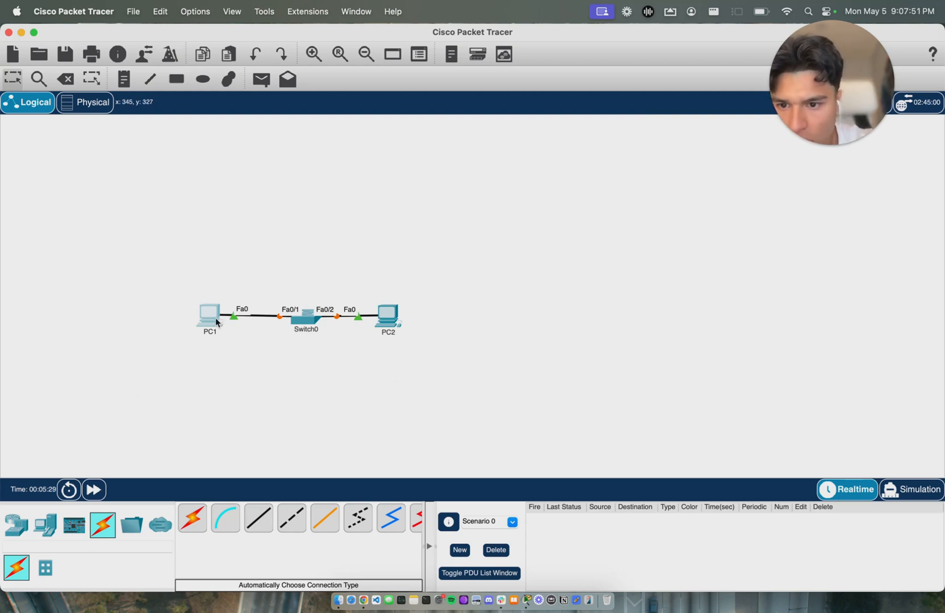
drag(217, 322, 208, 323)
drag(324, 326, 313, 326)
Zoom in on the topology and add a note below PC1 reading "IP Address:192.168.1.12".
click(123, 79)
click(200, 356)
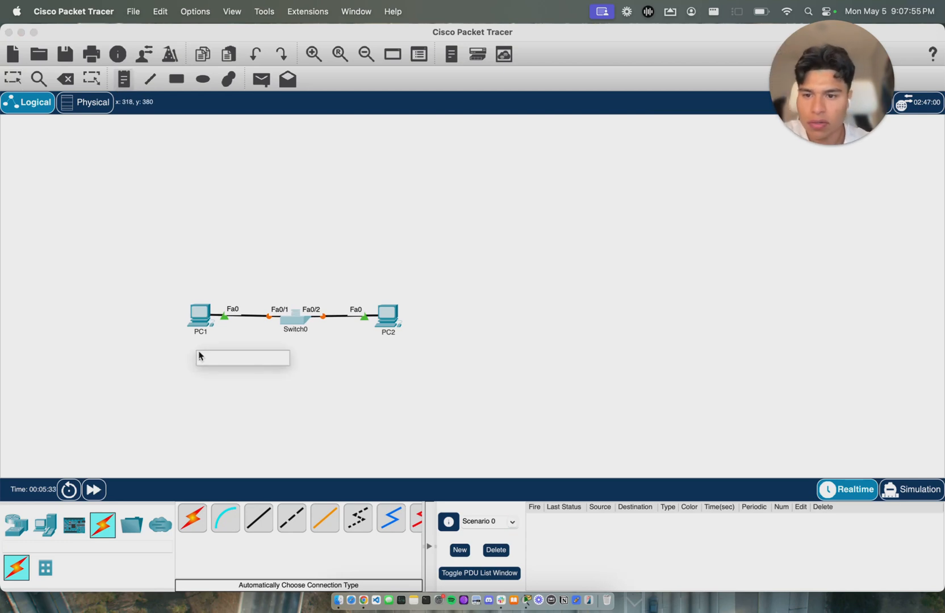
key(super+i)
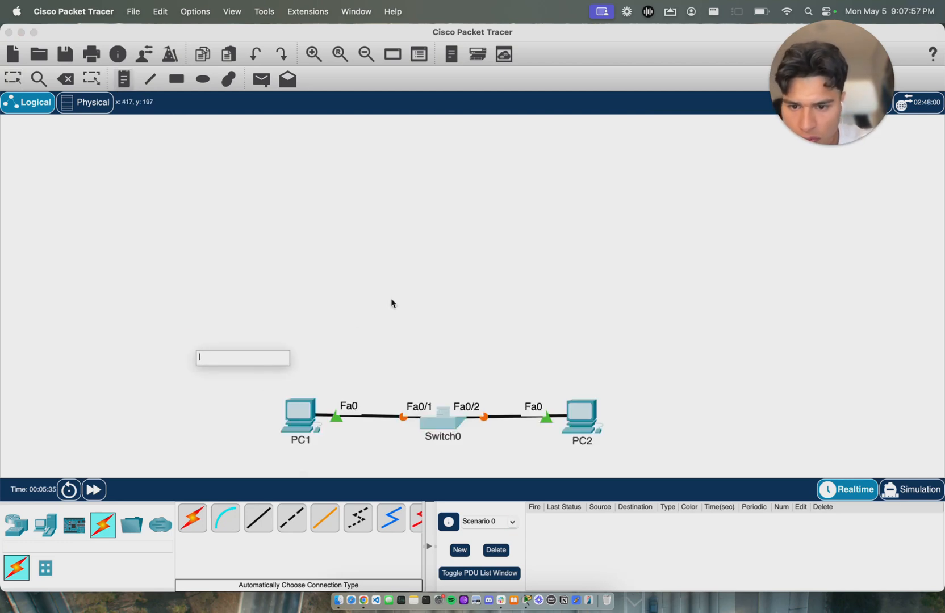
scroll(390, 298, down, 4)
text(192.1)
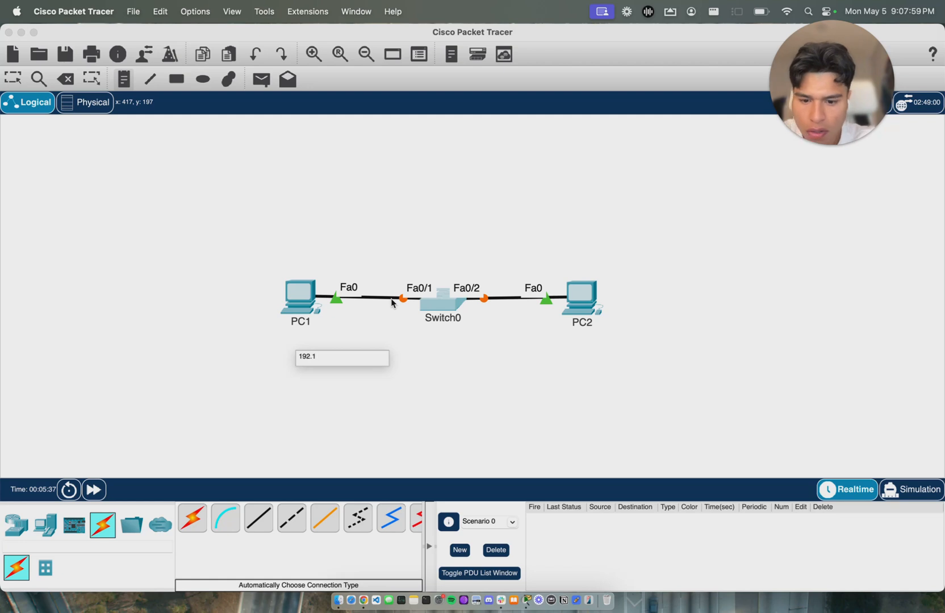
text(68.1.12)
key(Return)
key(Up)
text(IP Add)
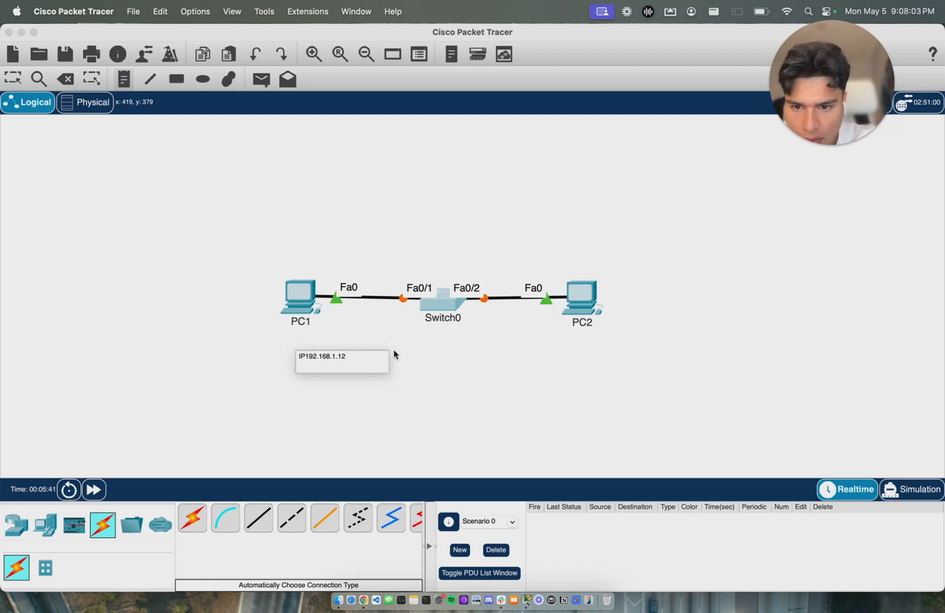
text(ress)
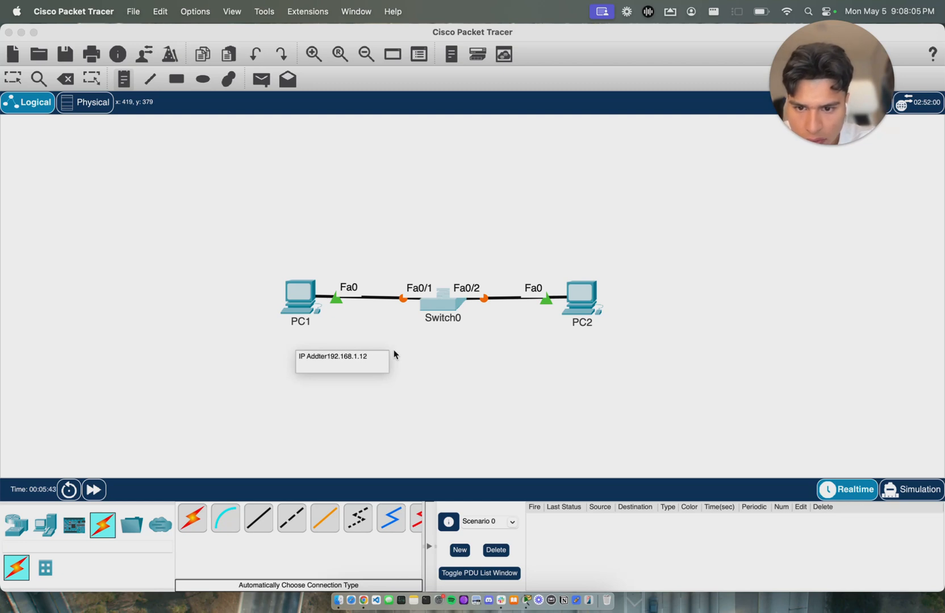
text(:)
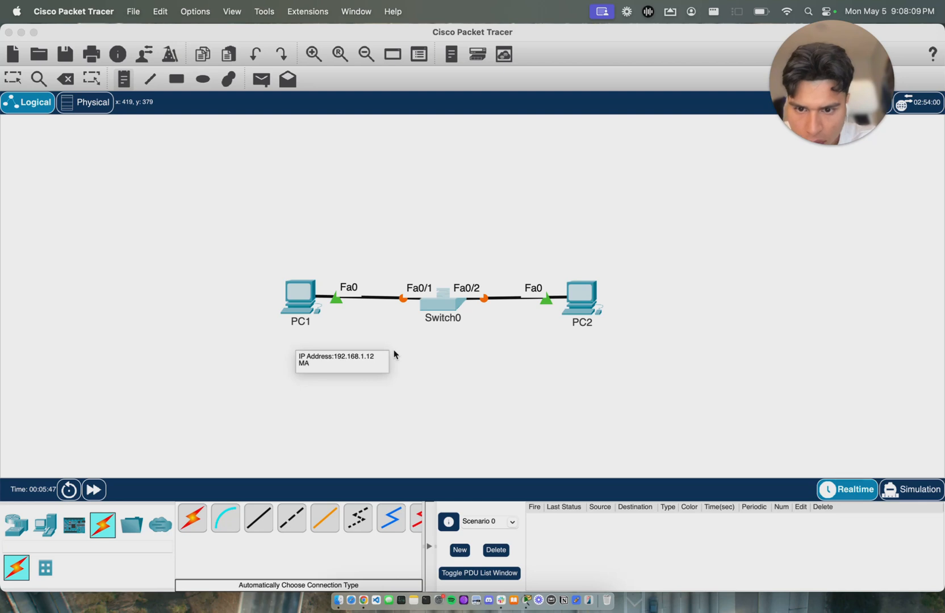
Add a "MAC Address:" line beneath the IP address in PC1's note.
text(re)
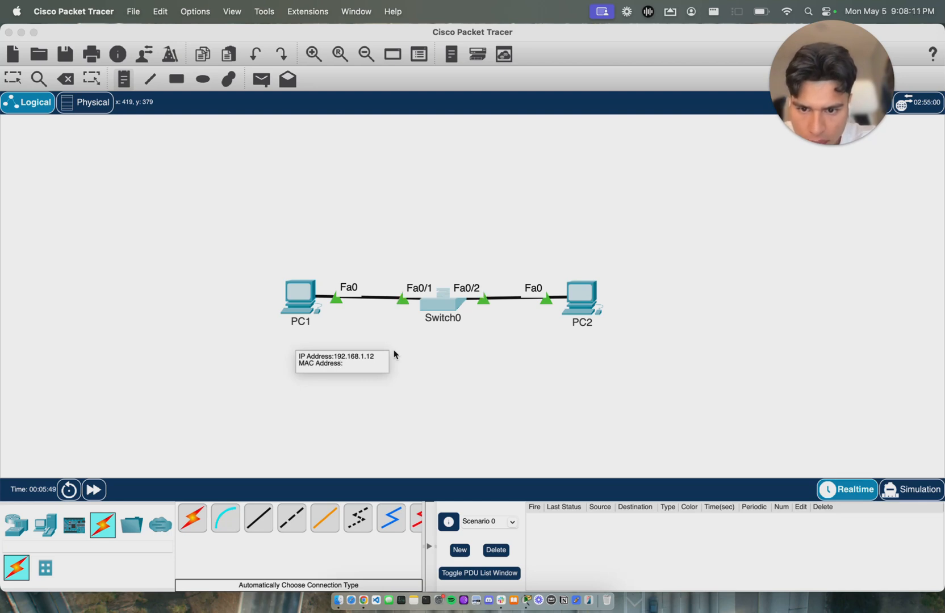
text(ss:)
key(Return)
Insert the line "Subnet Mask: /24 (255.255.255.0)" between the IP and MAC lines of PC1's note.
key(Up)
key(Return)
key(Up)
text(Su)
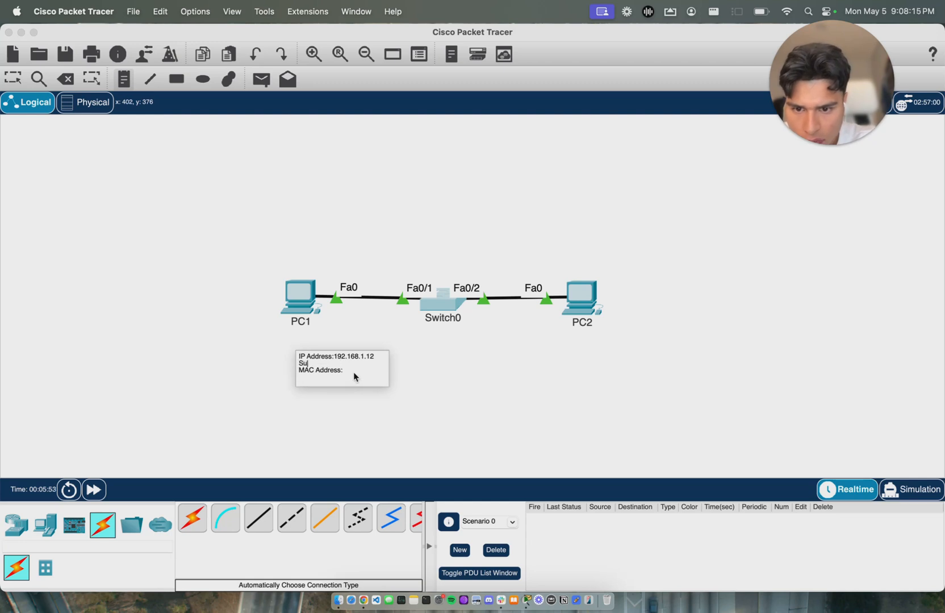
text(bnet Mask: /24)
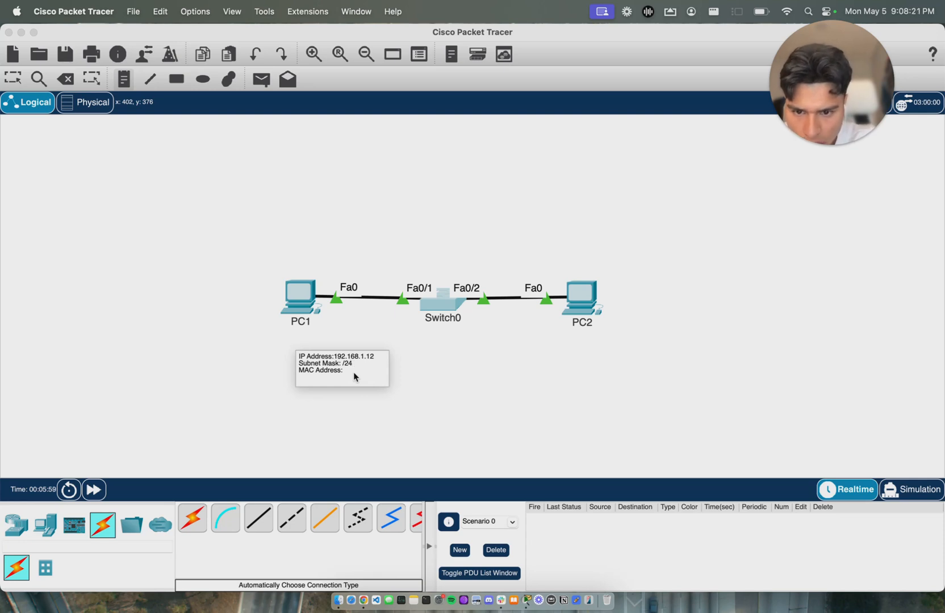
text(5.255.255.0))
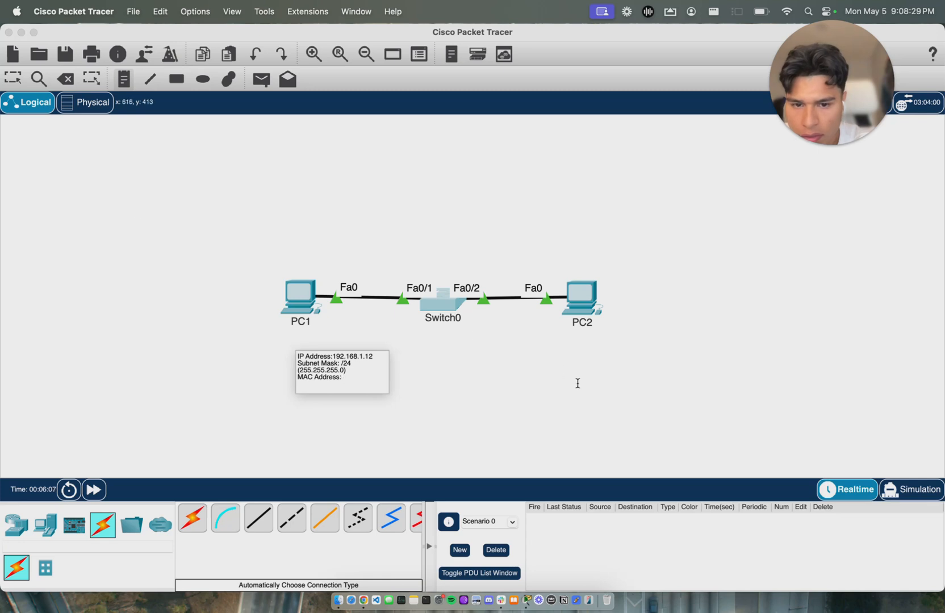
click(560, 362)
click(366, 391)
click(365, 379)
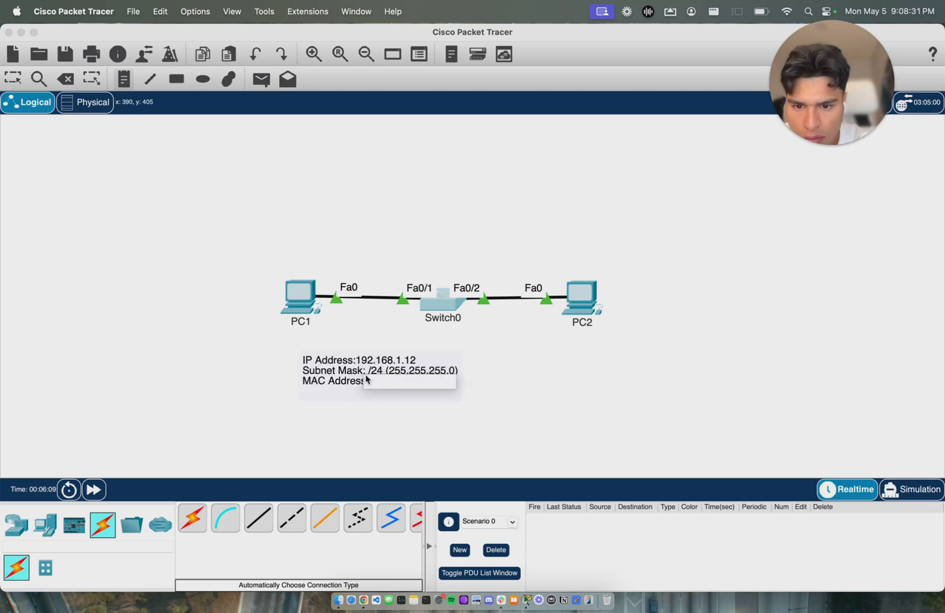
Copy the text of PC1's note into a new note below PC2, with the IP address set to 192.168.1.25.
click(13, 77)
double_click(371, 383)
drag(358, 382, 287, 356)
key(super+c)
click(585, 351)
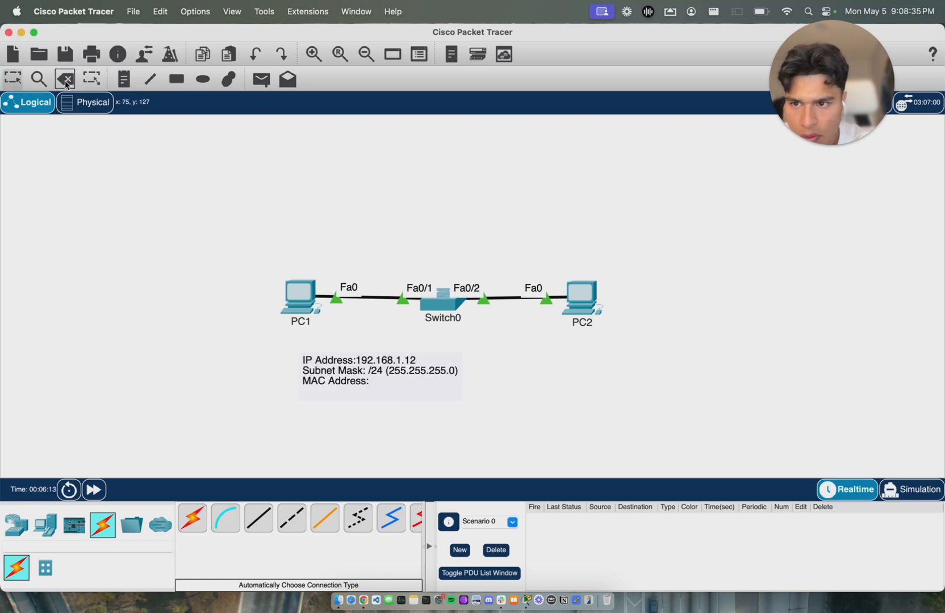
click(124, 79)
click(581, 356)
key(super+v)
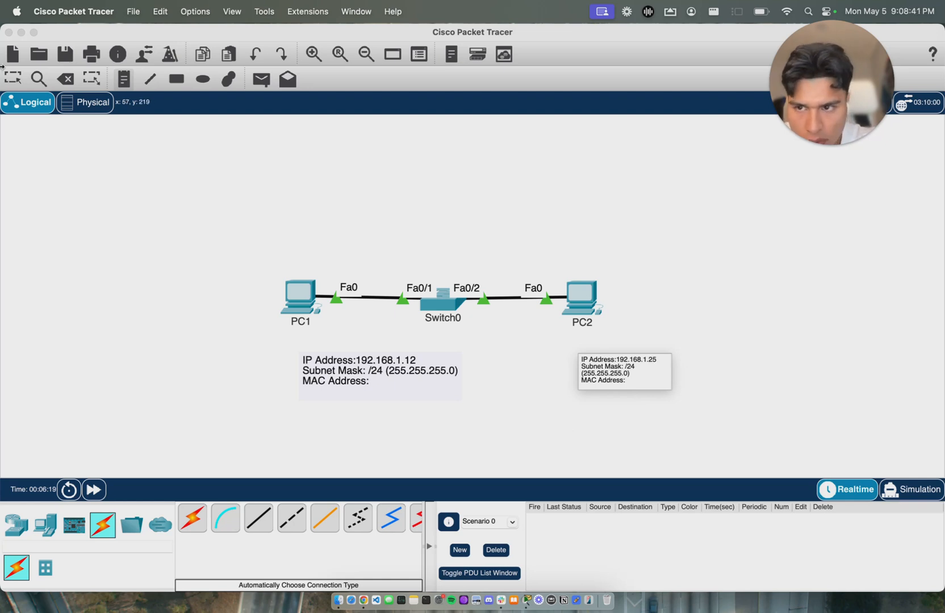
Move both address notes so that each sits centered directly beneath its own PC.
click(12, 78)
drag(339, 366, 267, 352)
drag(647, 380, 585, 368)
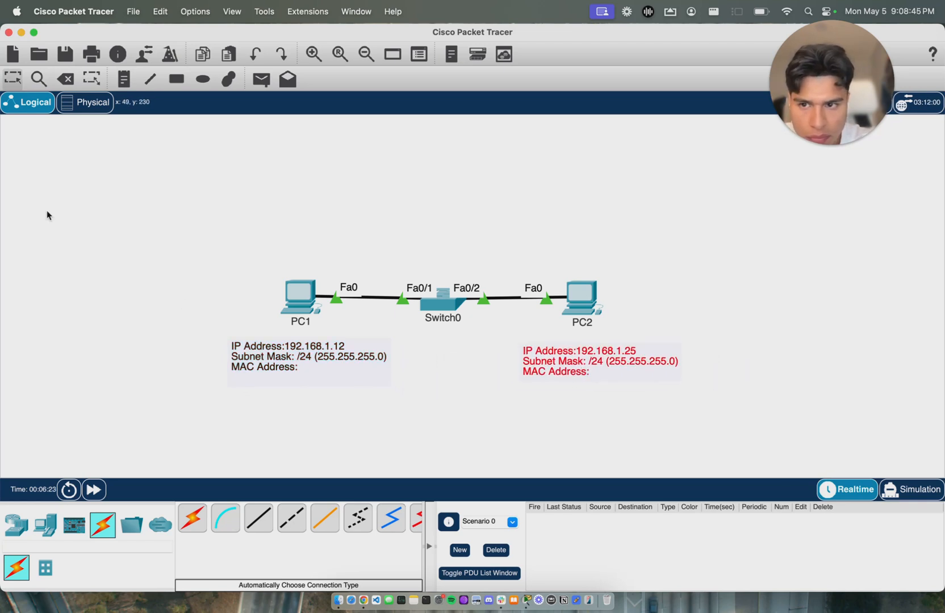
Add a note reading "Subnetwork: 192.168.1.0 /24" and center it above the switch.
key(n)
click(451, 223)
text(Subnet)
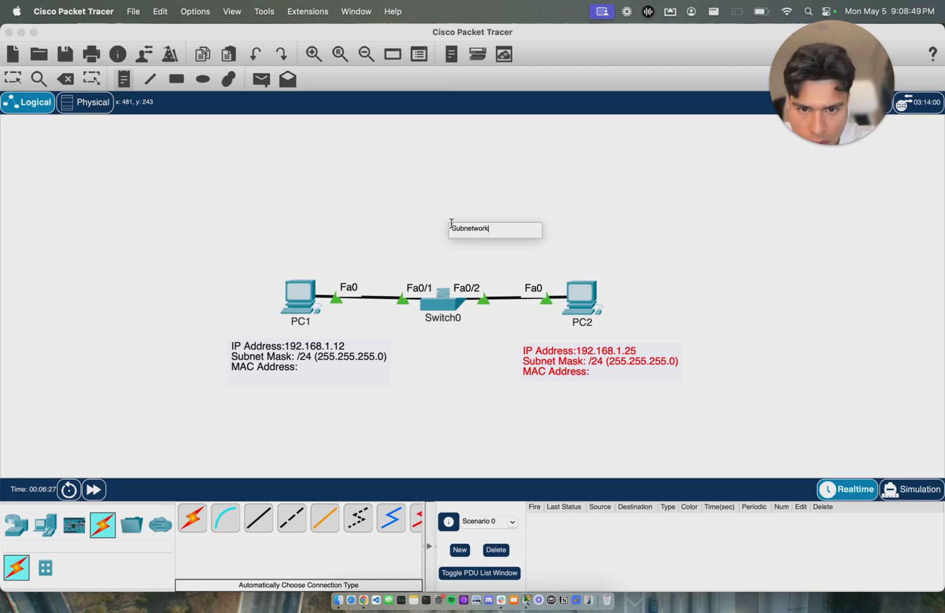
text(work: 192.1)
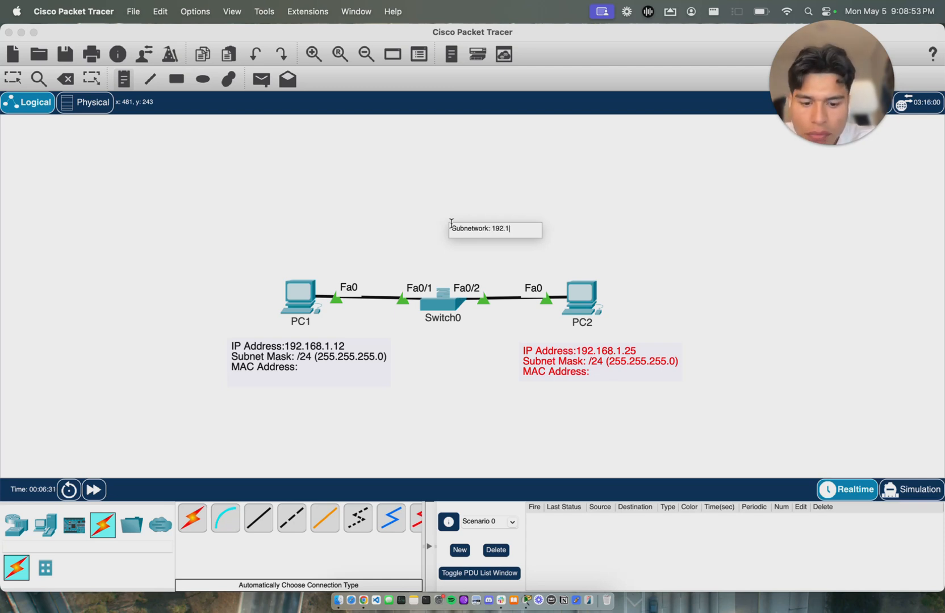
text(68.1.0 /25)
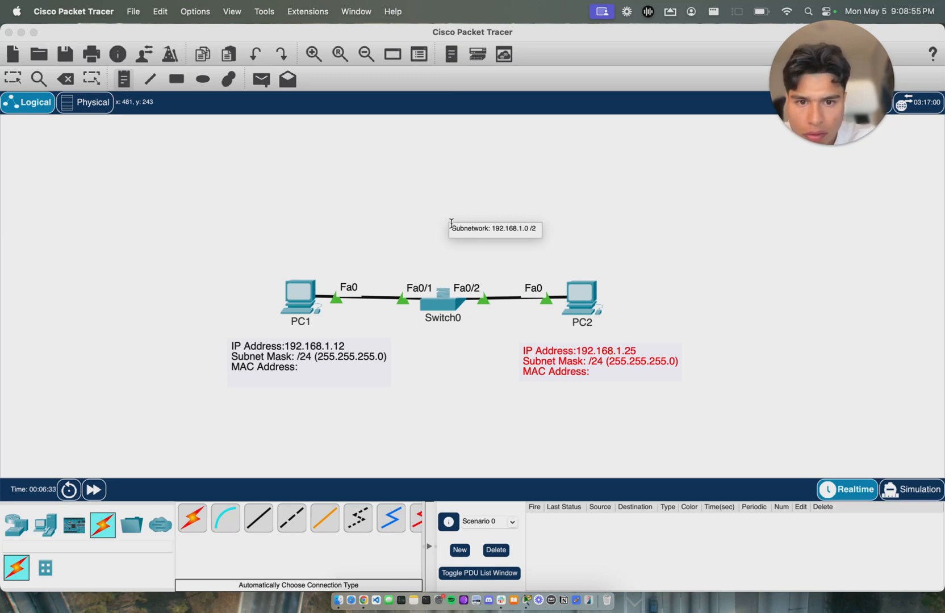
click(375, 194)
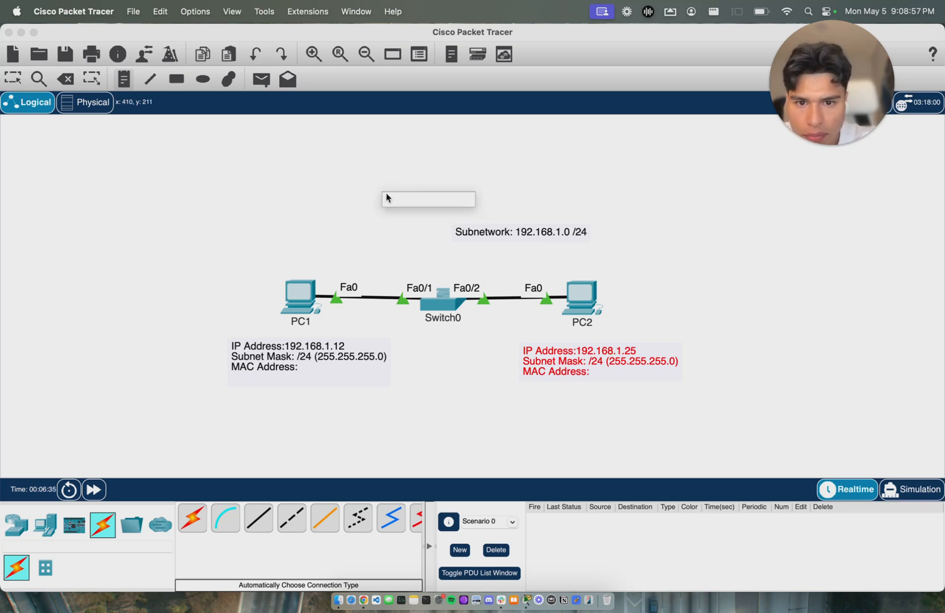
click(14, 80)
drag(540, 233, 451, 233)
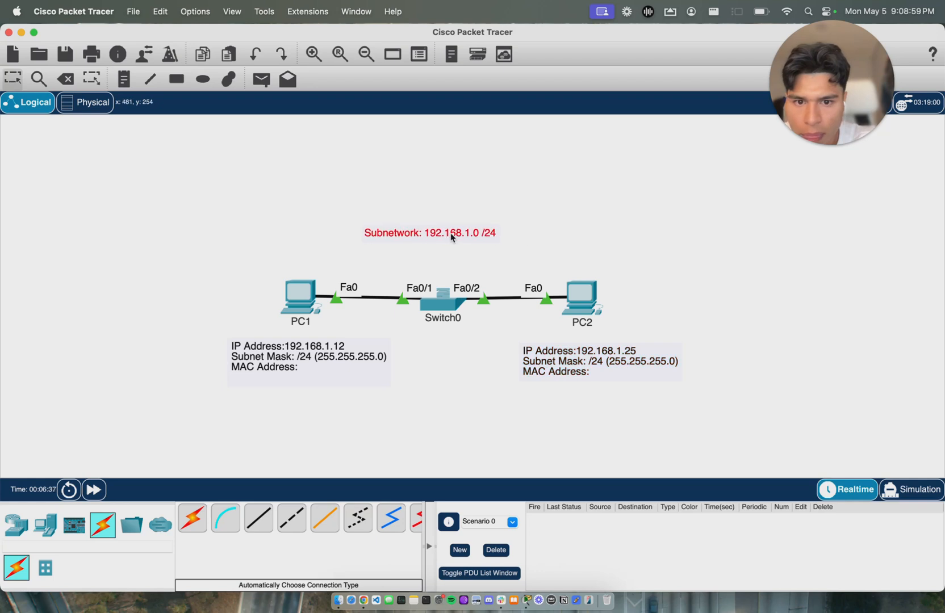
Draw a yellow-filled ellipse with a black outline around the switch and subnetwork note, spanning between the two PCs.
click(202, 79)
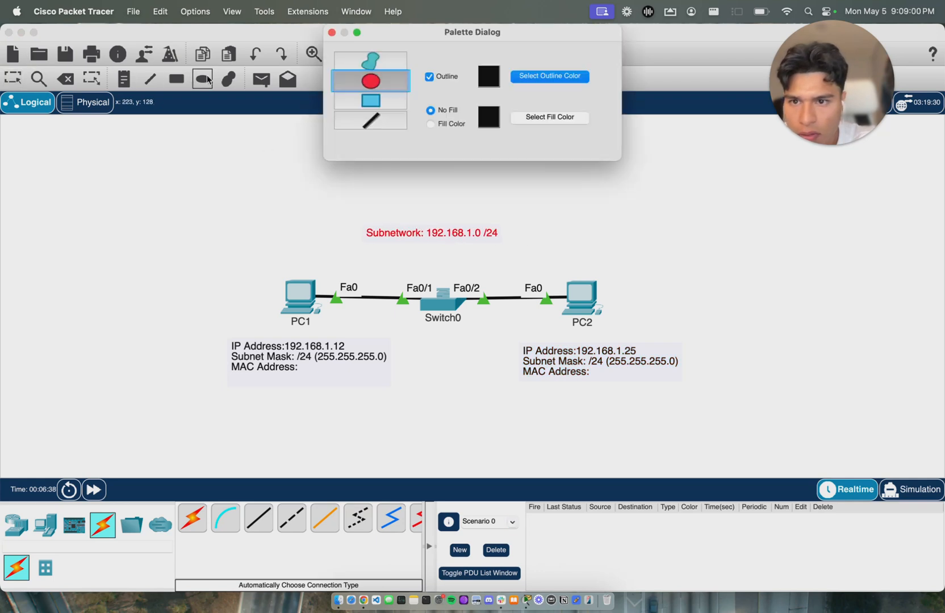
click(432, 125)
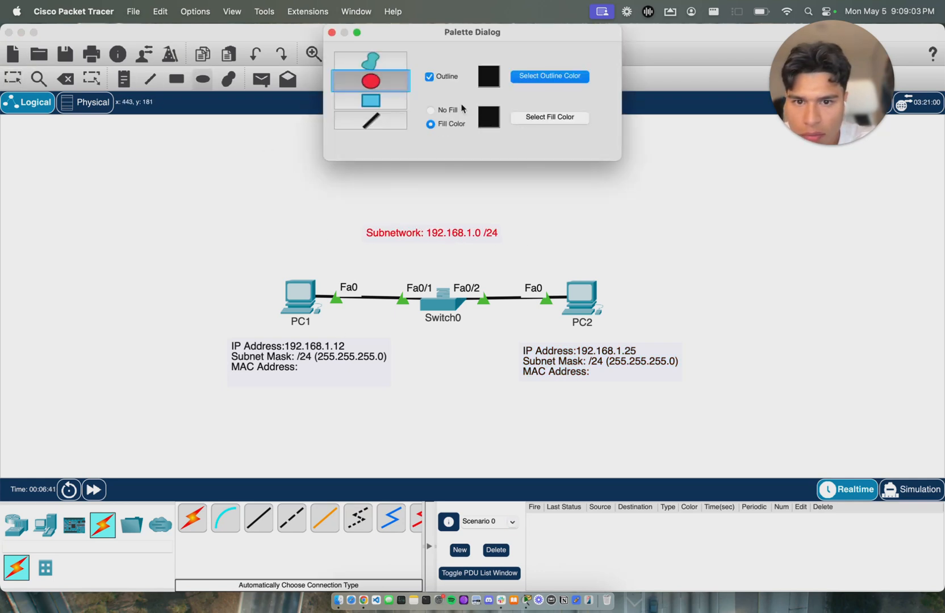
click(536, 118)
drag(77, 447, 95, 427)
click(110, 577)
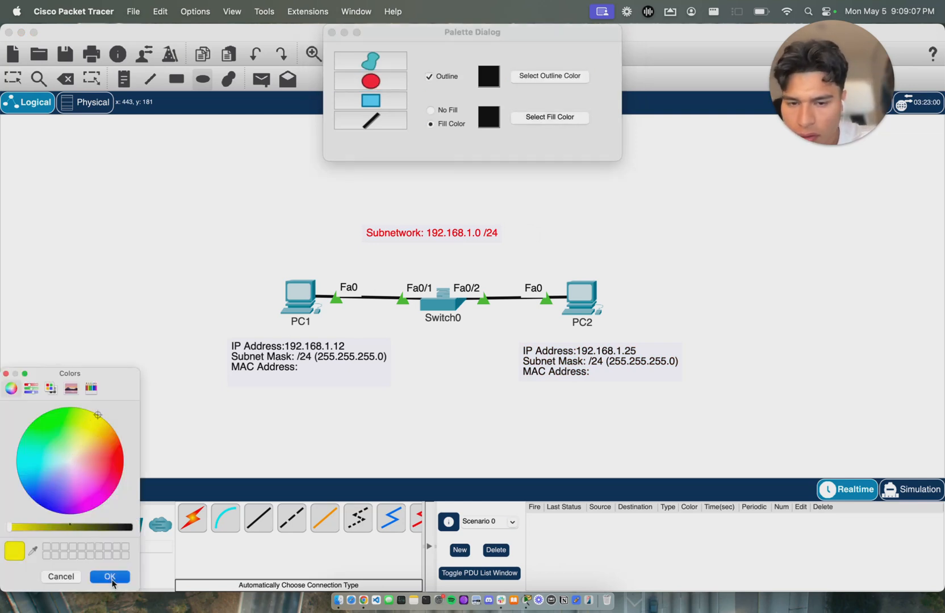
click(332, 32)
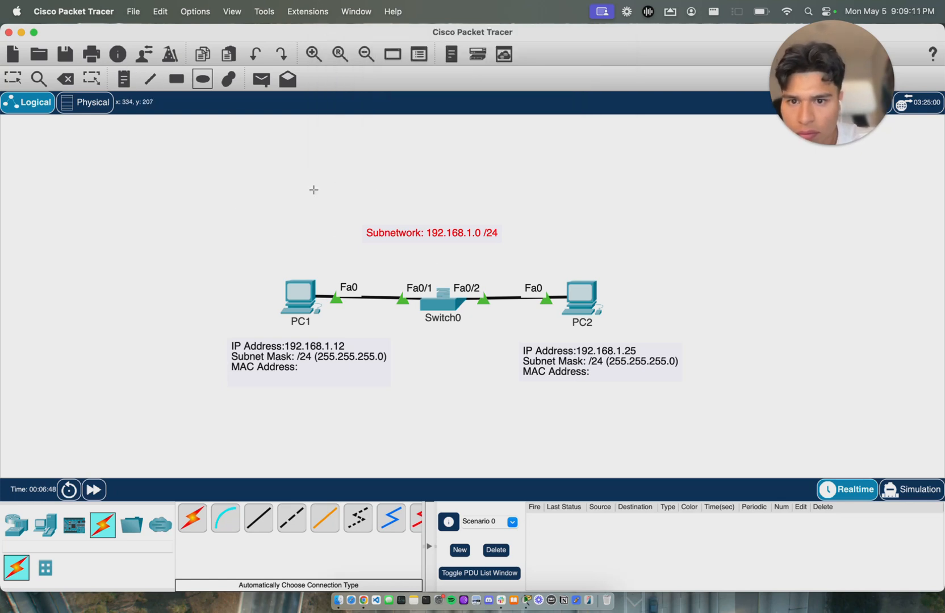
drag(321, 198, 557, 349)
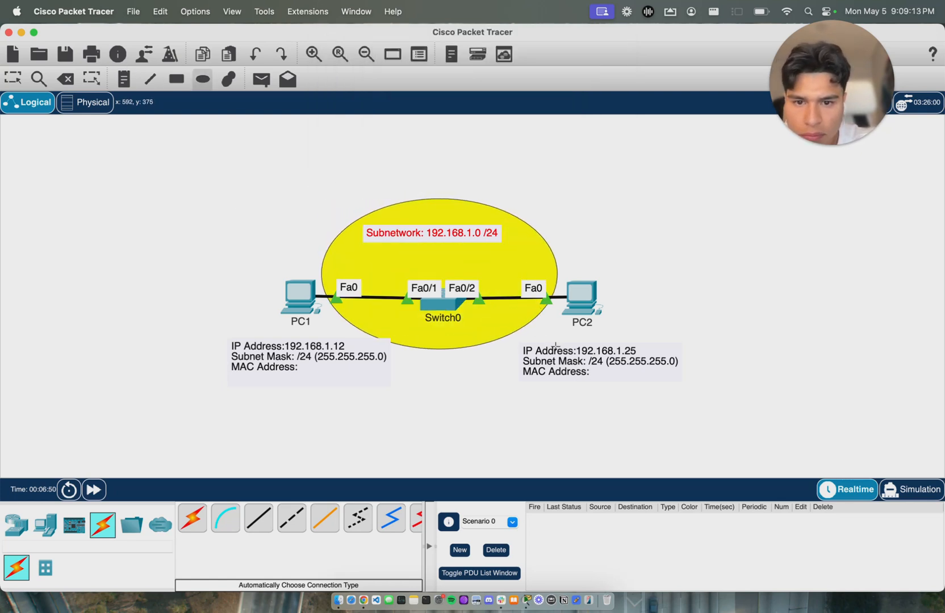
Move the yellow ellipse down so that it is centered around the switch and the links between the two PCs.
click(13, 78)
drag(488, 250, 492, 282)
click(143, 299)
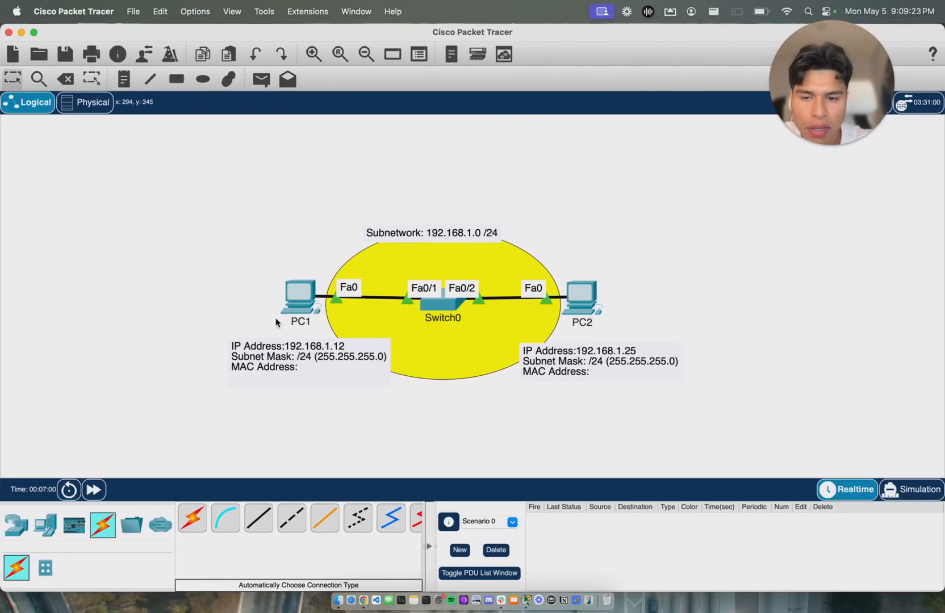
Run ipconfig /all in PC1's Command Prompt to display its physical address.
click(294, 294)
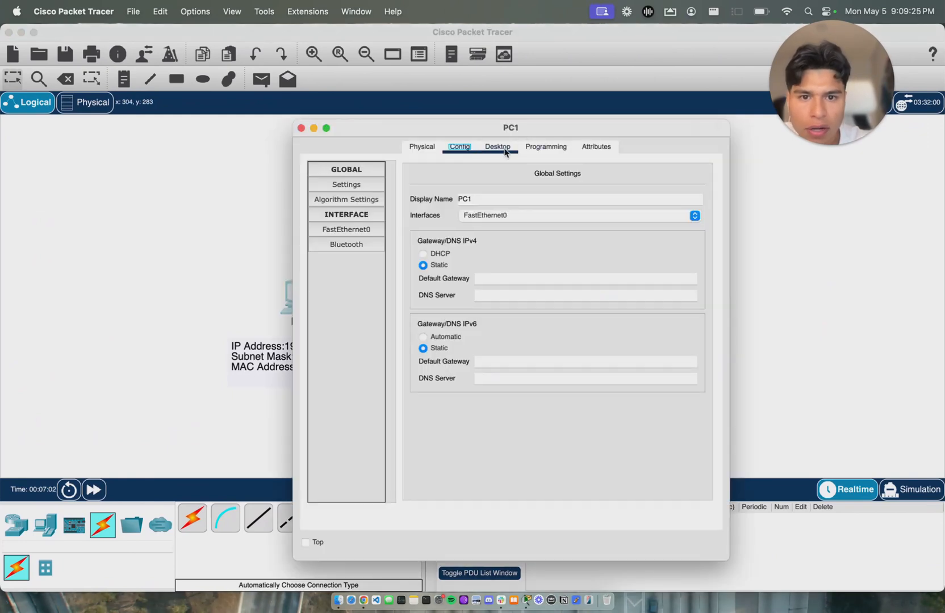
click(499, 149)
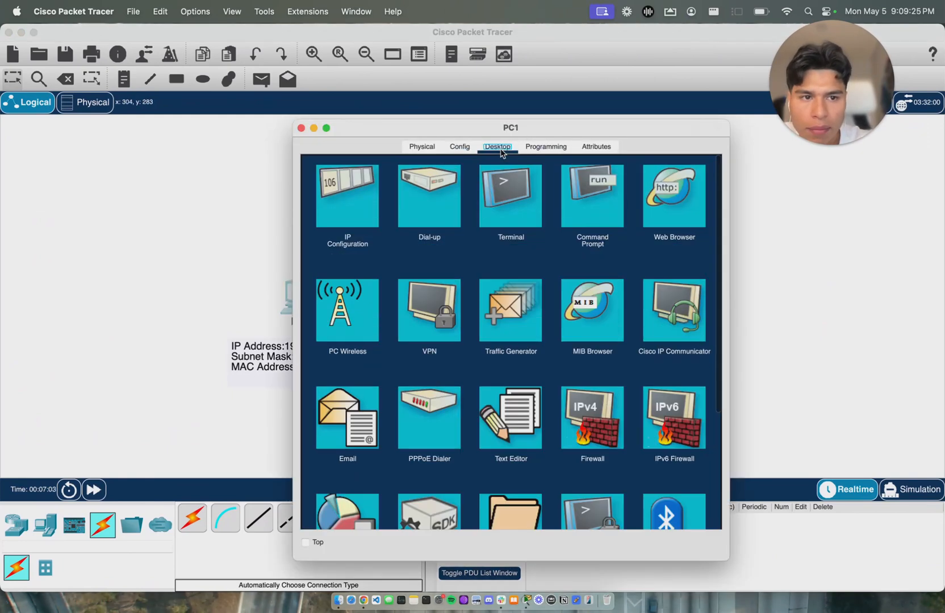
click(583, 210)
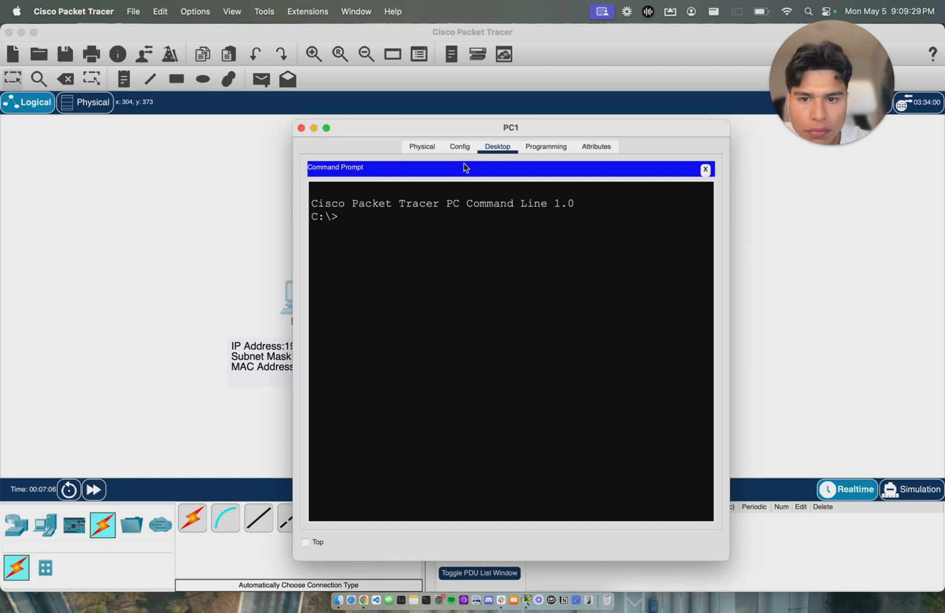
text(ipconfig /a)
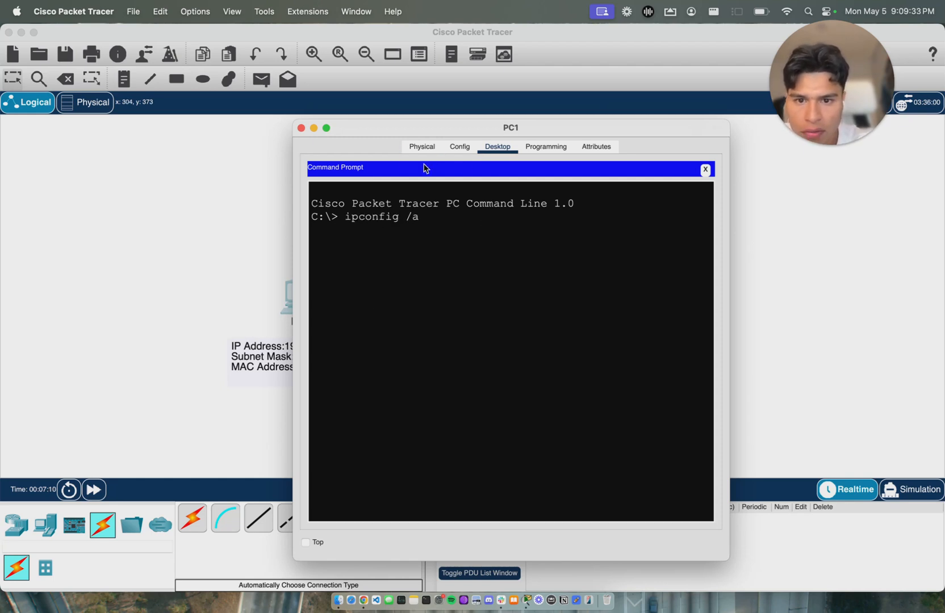
text(ll)
key(Return)
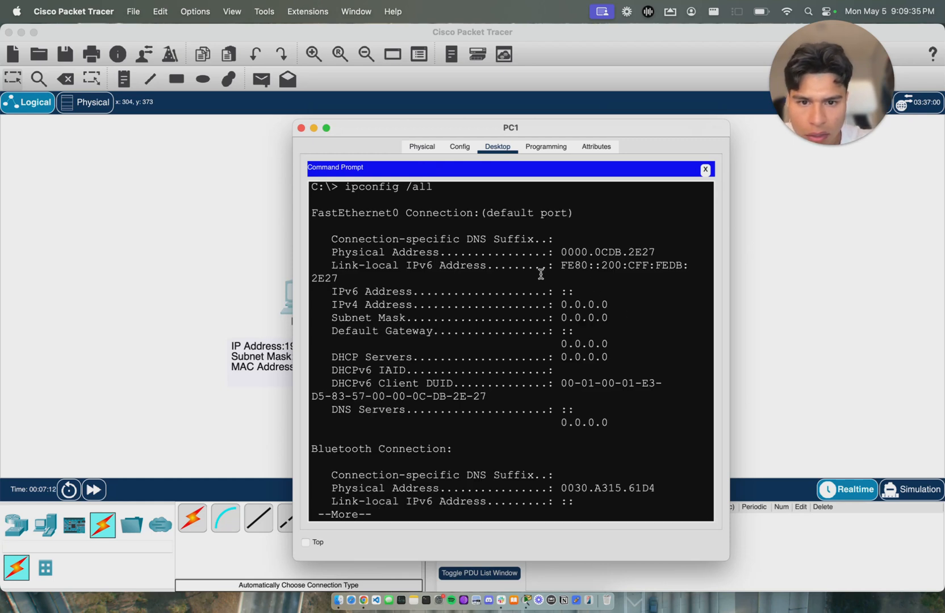
Copy PC1's FastEthernet0 physical address, 0000.0CDB.2E27, into the MAC Address line of the note below PC1.
drag(562, 251, 659, 252)
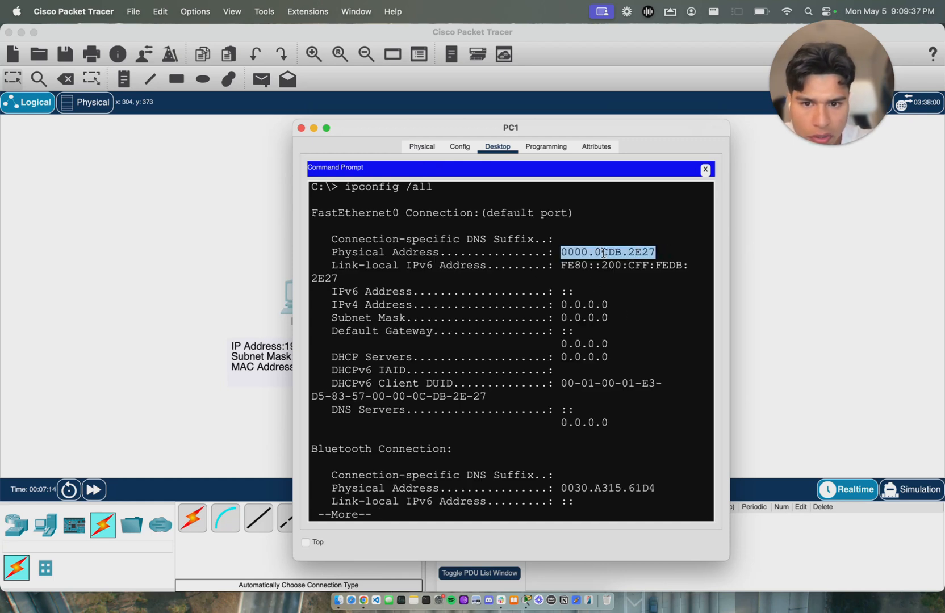
right_click(572, 251)
click(580, 258)
click(256, 355)
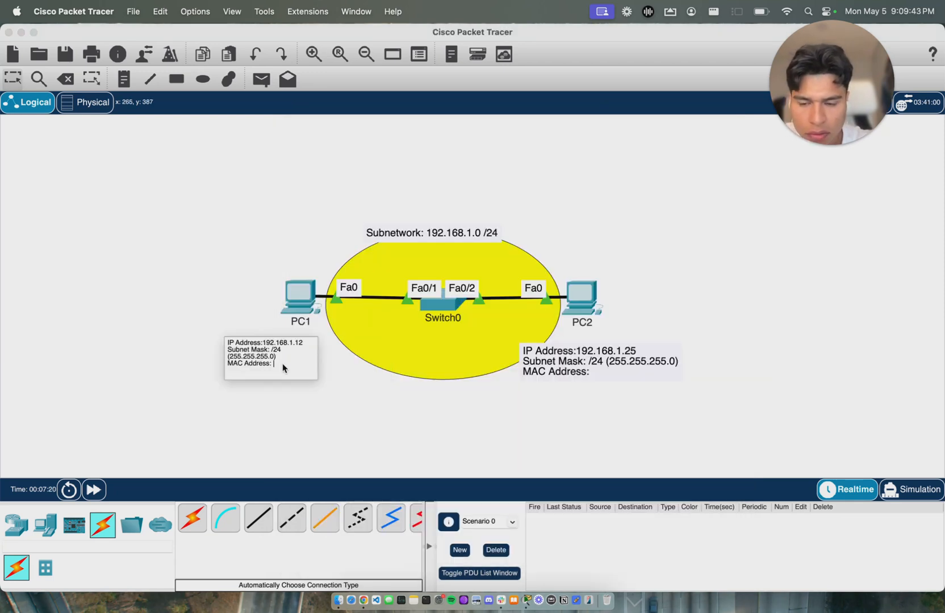
key(super+v)
click(238, 416)
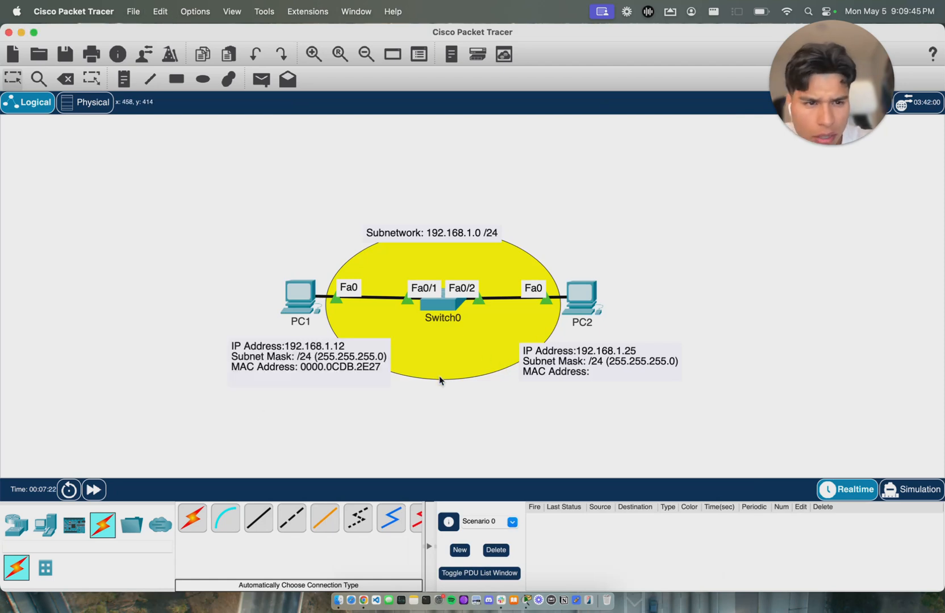
Run ipconfig /all in PC2's Command Prompt to display its physical address.
click(596, 300)
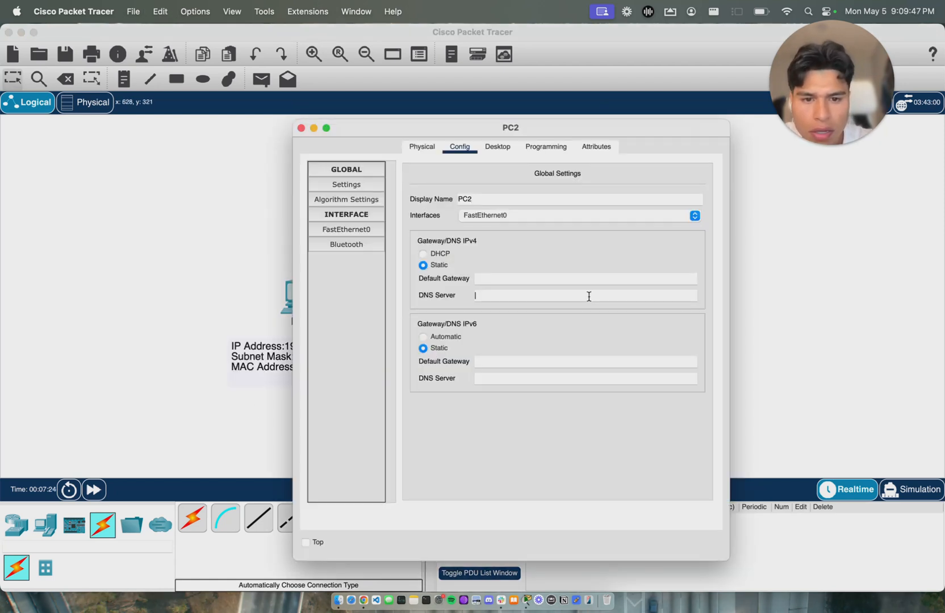
click(497, 149)
click(619, 213)
text(ipcongi)
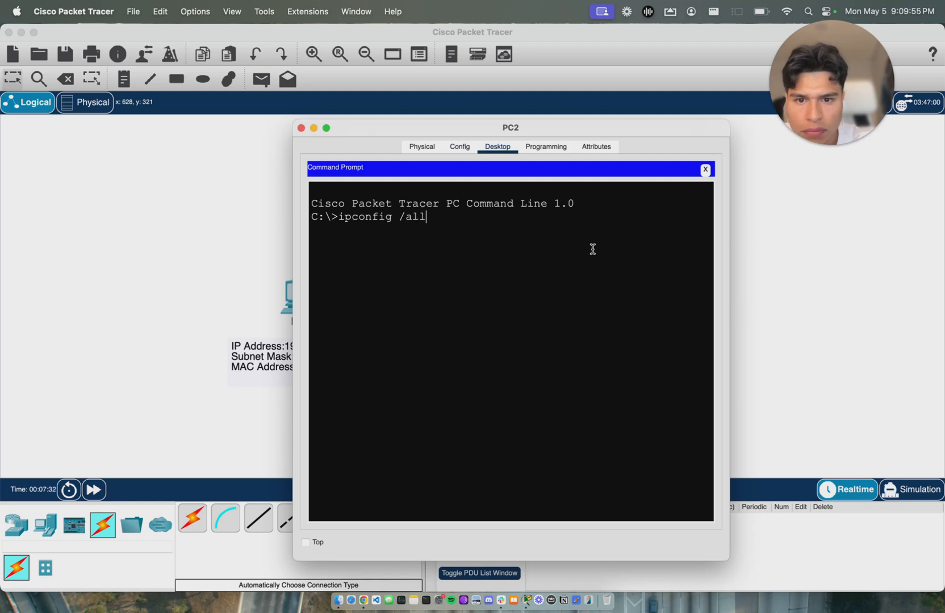
key(Return)
Copy PC2's FastEthernet0 physical address, 00E0.8F9E.ABCB, into the MAC Address line of the note below PC2.
drag(560, 253, 653, 253)
right_click(654, 253)
click(670, 256)
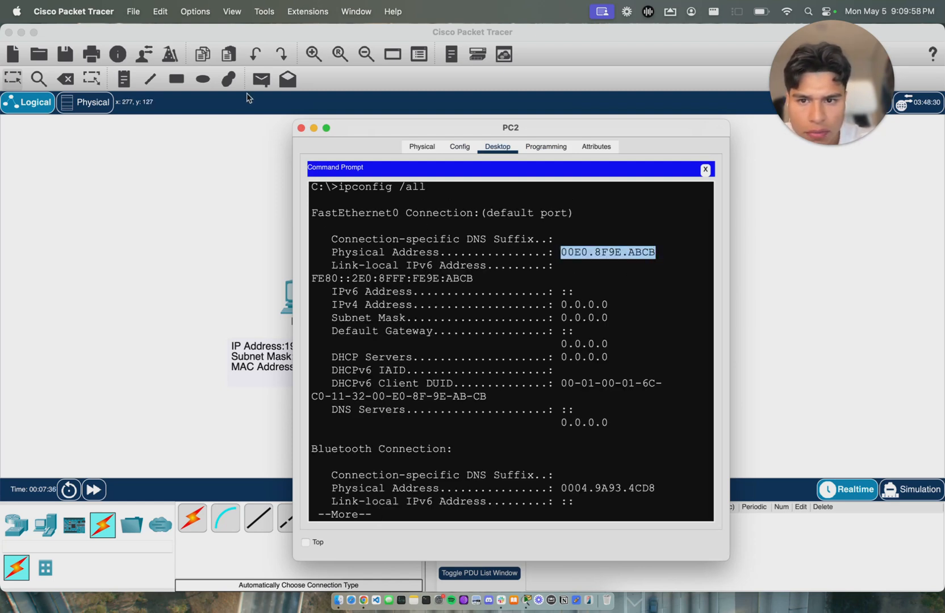
click(302, 127)
double_click(595, 370)
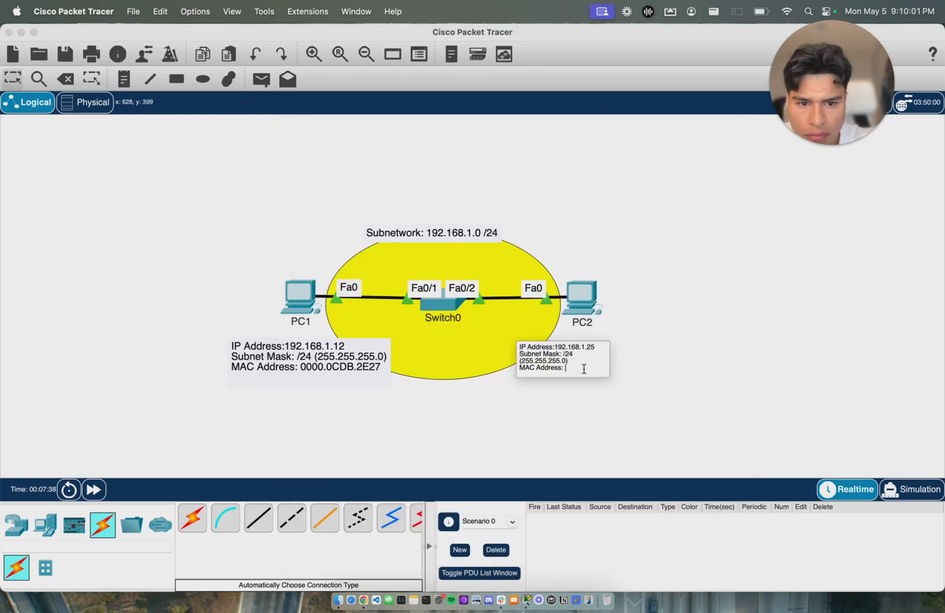
key(super+v)
click(584, 406)
Shift PC1's address note slightly outward from the ellipse and move PC2's note up and outward, closer beneath PC2.
drag(322, 376, 307, 376)
drag(575, 352, 584, 341)
click(487, 418)
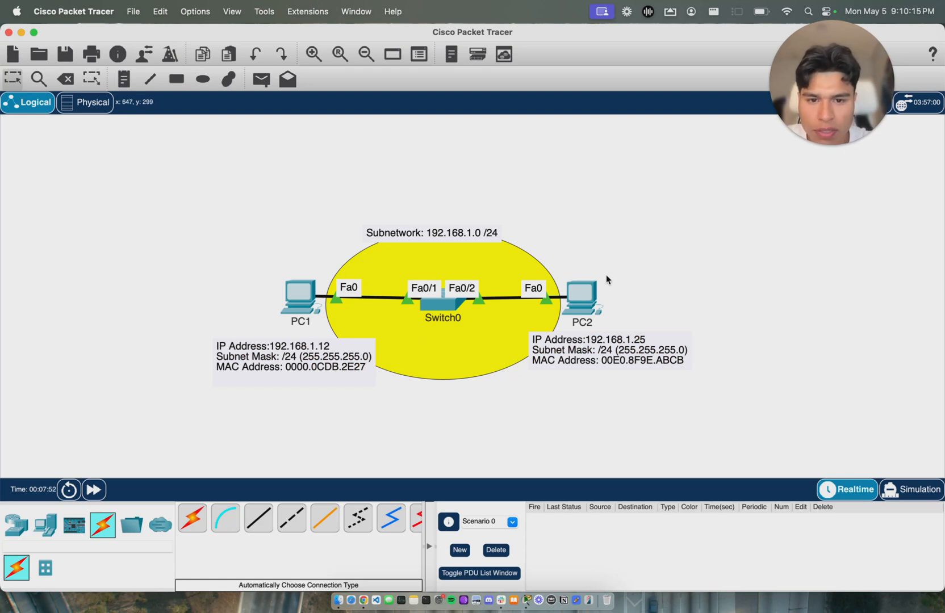
Check PC1's ARP table by finishing the paged ipconfig output and running arp -a in its Command Prompt, then close PC1's window.
scroll(438, 385, down, 3)
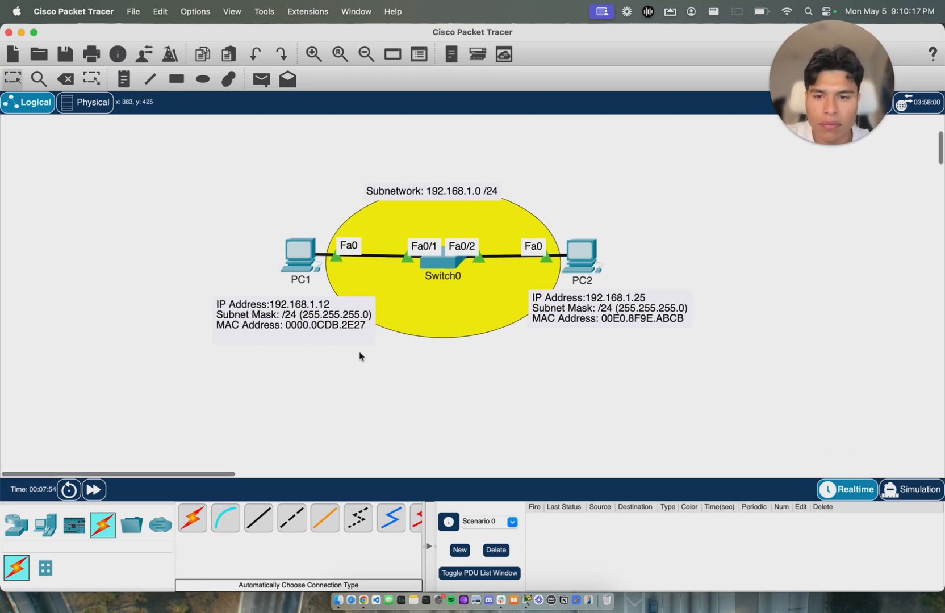
click(300, 257)
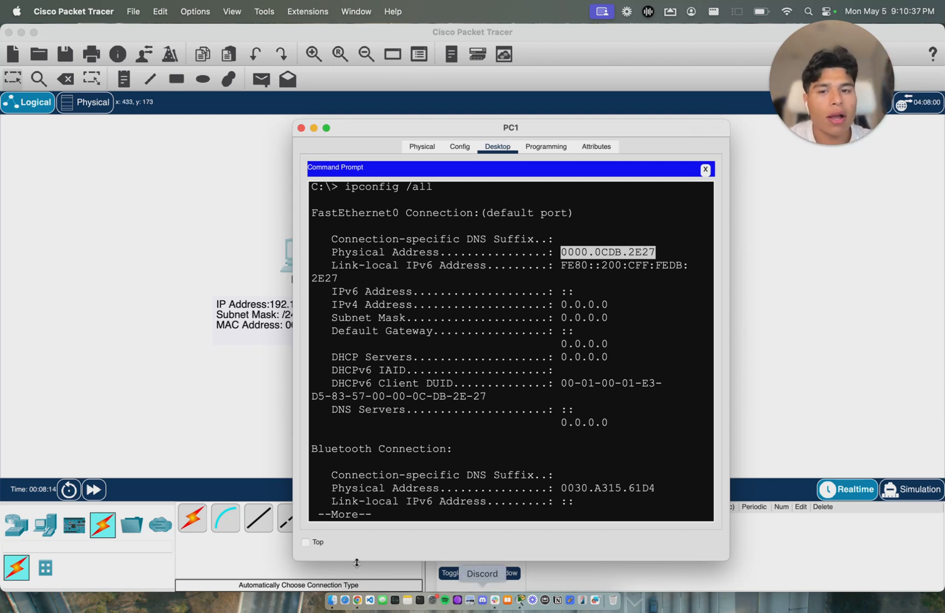
click(430, 511)
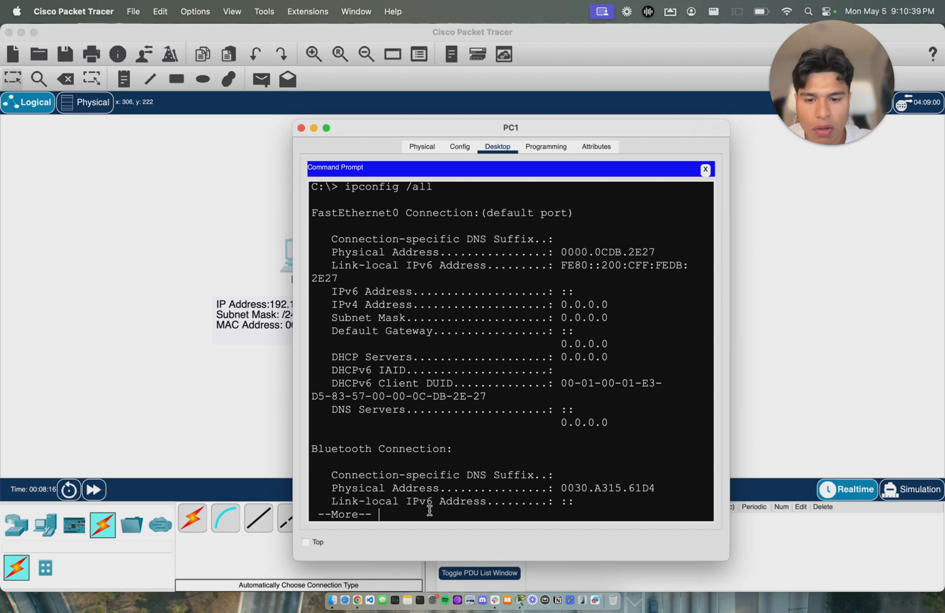
key(space)
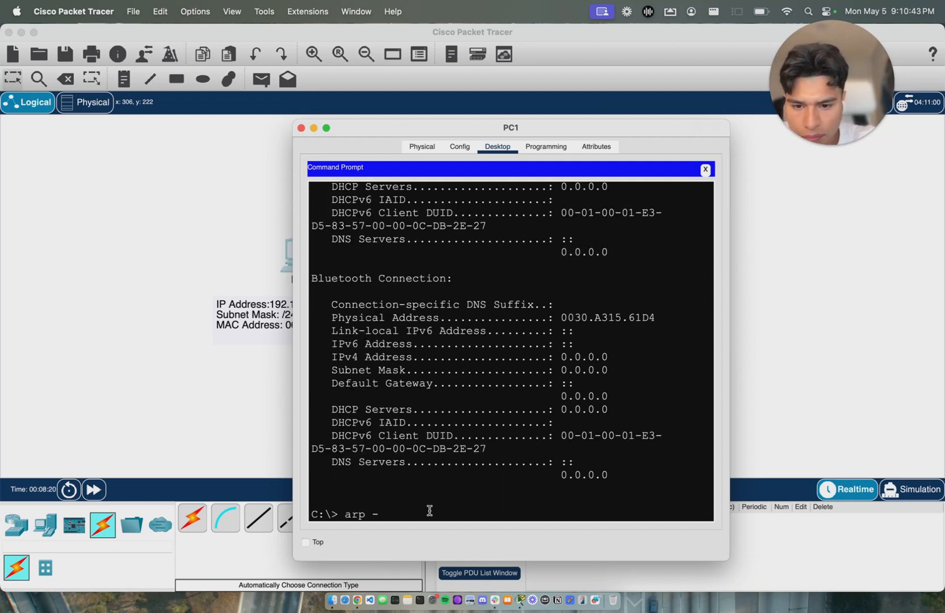
text(arp -a)
key(Return)
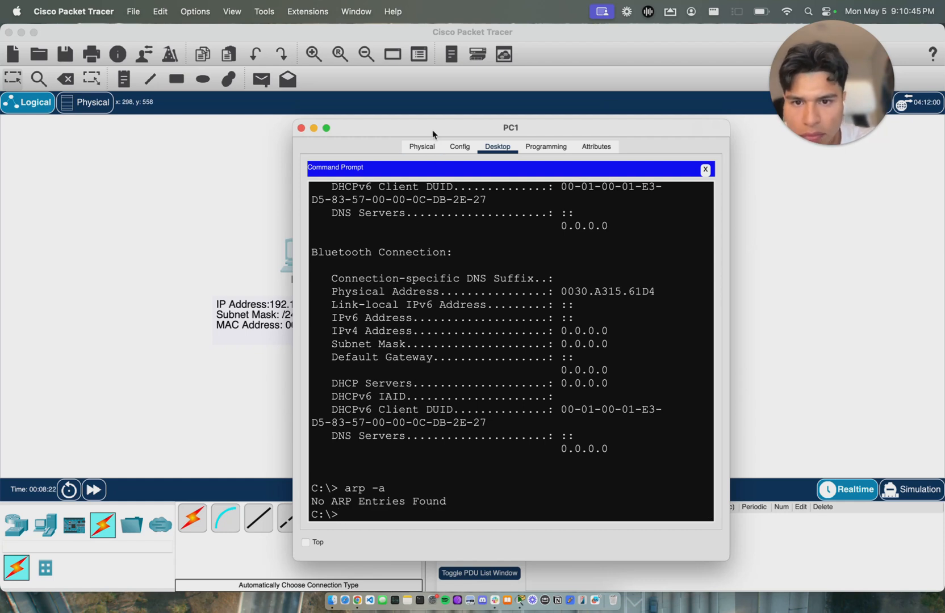
drag(432, 130, 363, 106)
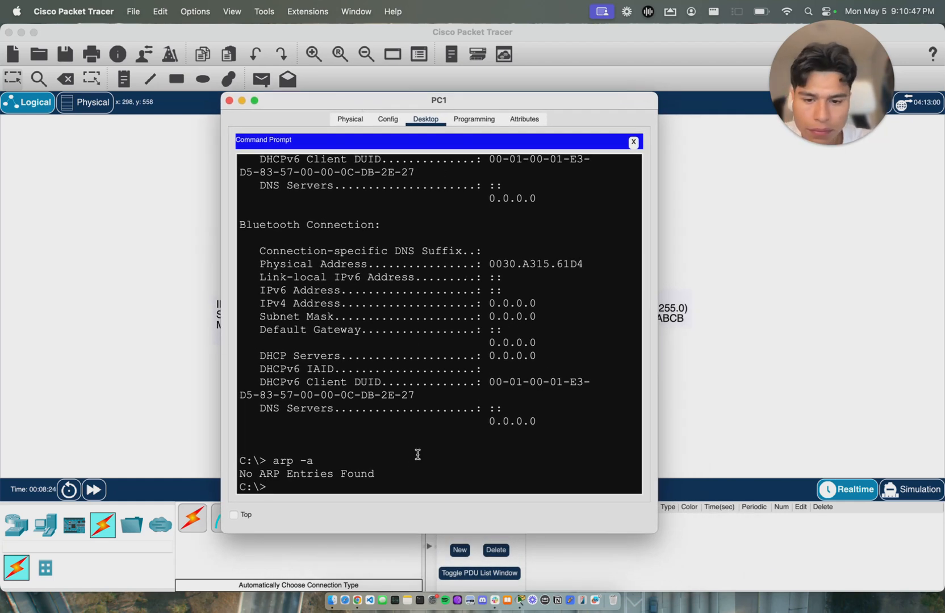
drag(326, 482, 217, 458)
click(281, 482)
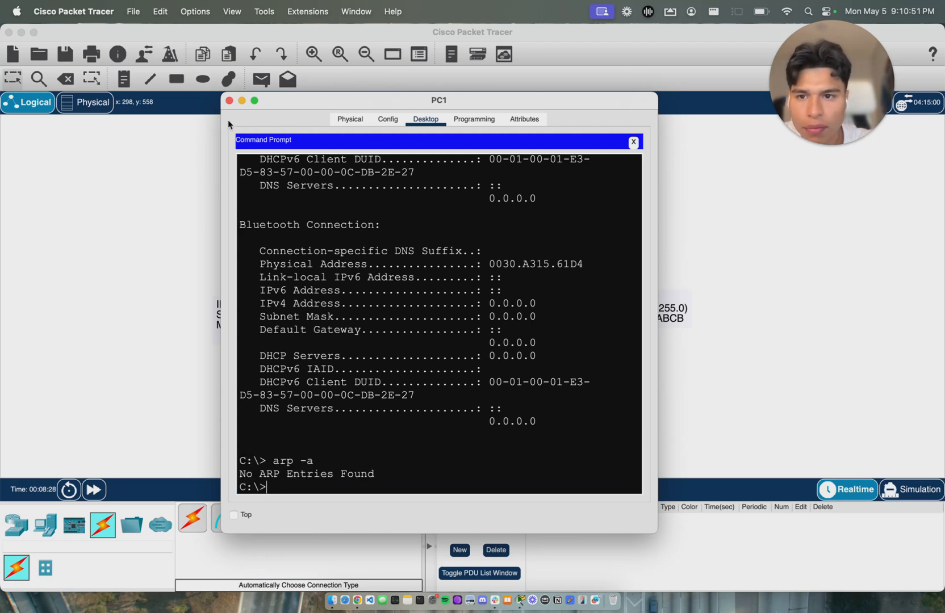
click(227, 102)
Check PC2's ARP table by running arp -a in its Command Prompt, and close PC2's window.
click(587, 257)
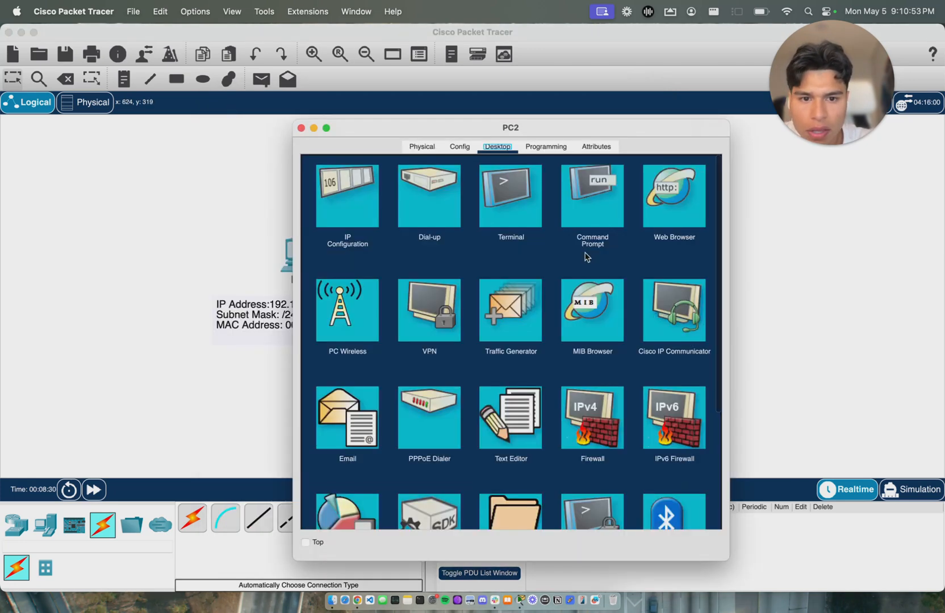
click(579, 186)
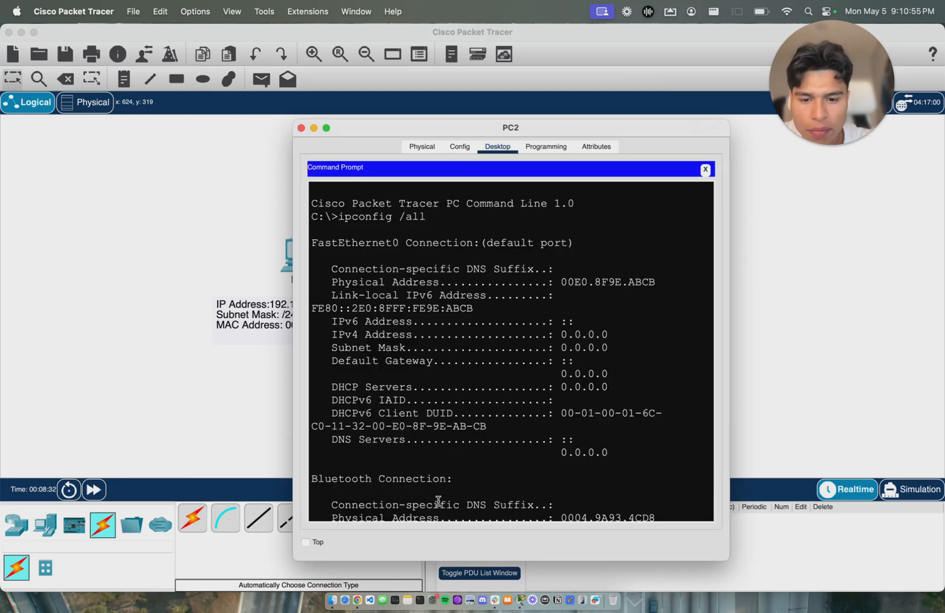
text(arp -a)
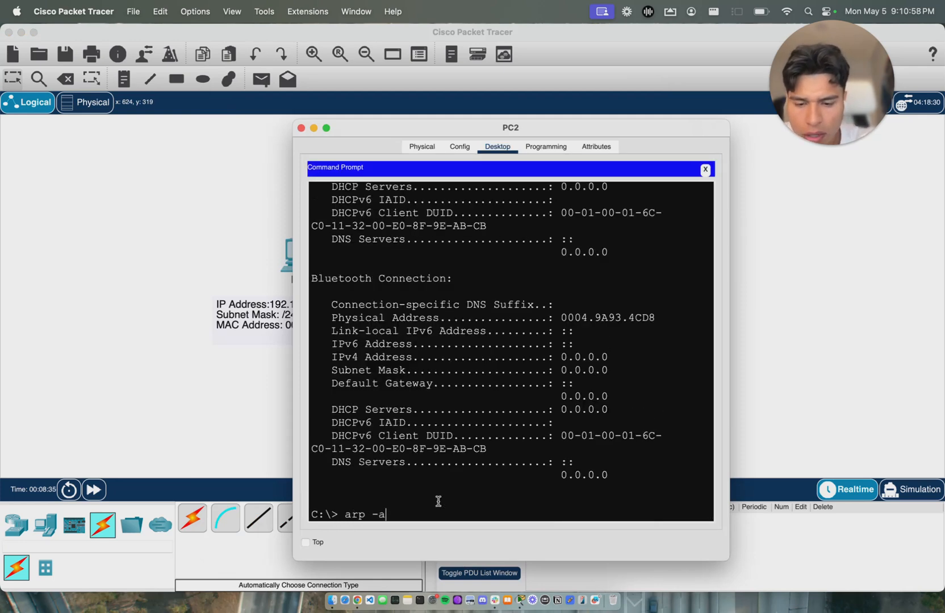
key(Return)
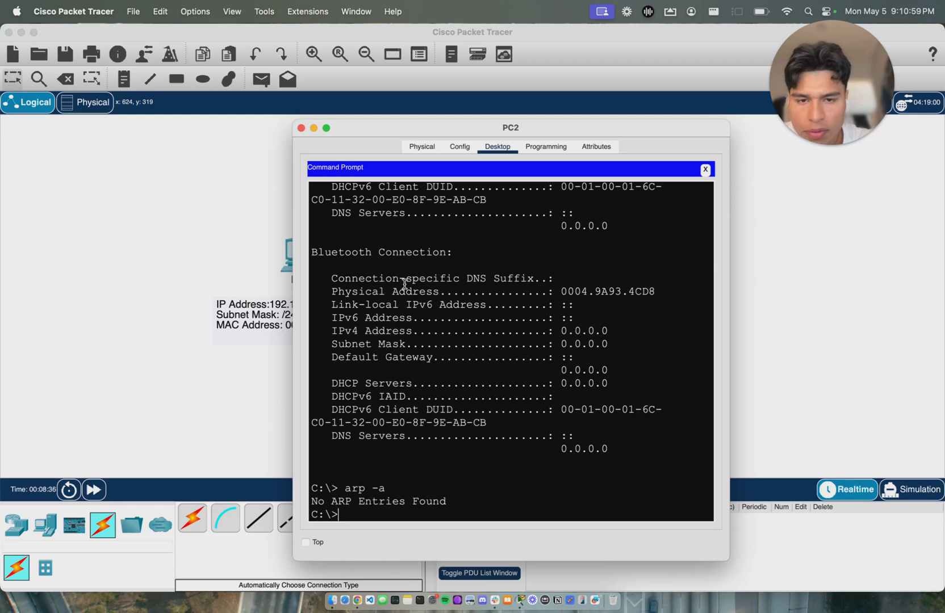
click(302, 128)
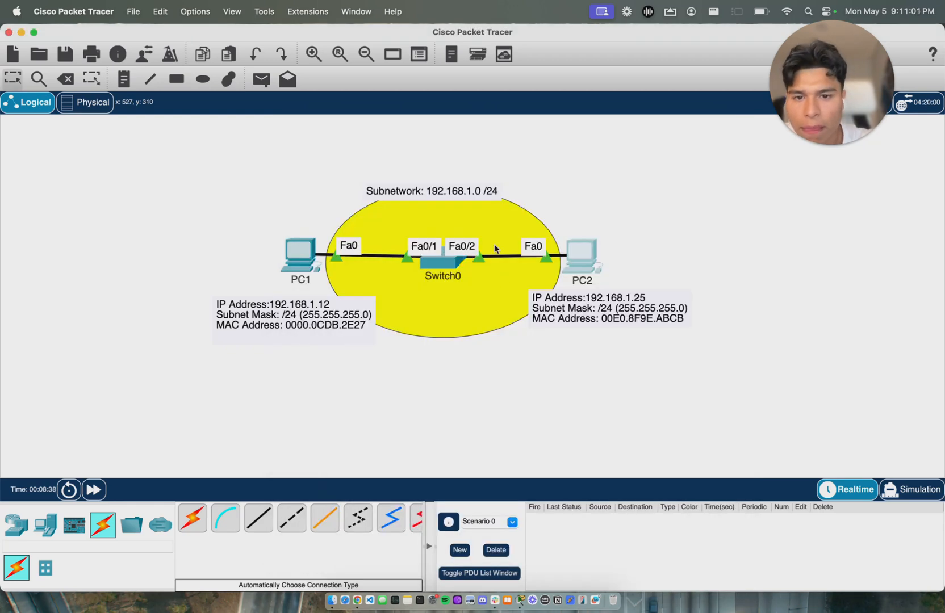
Open Switch0's command-line interface and enter privileged EXEC mode with the en command.
click(443, 262)
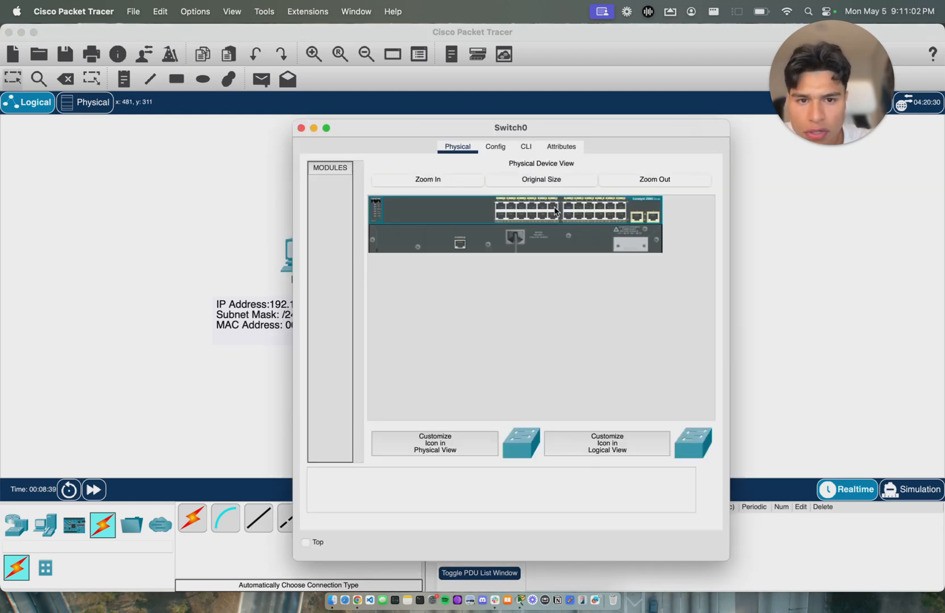
click(526, 147)
key(Return)
key(Return)
text(enm)
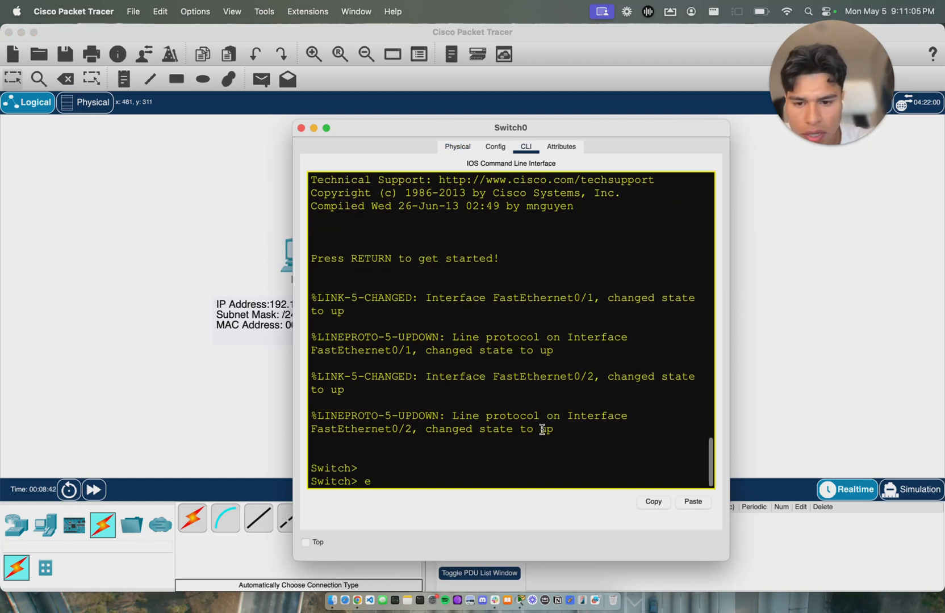
key(Return)
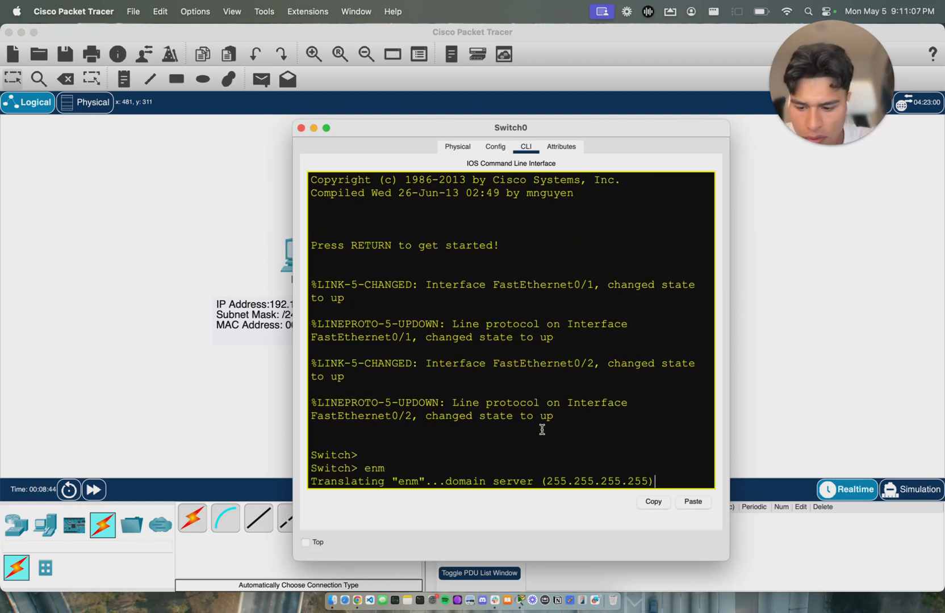
key(ctrl+shift+6)
text(e)
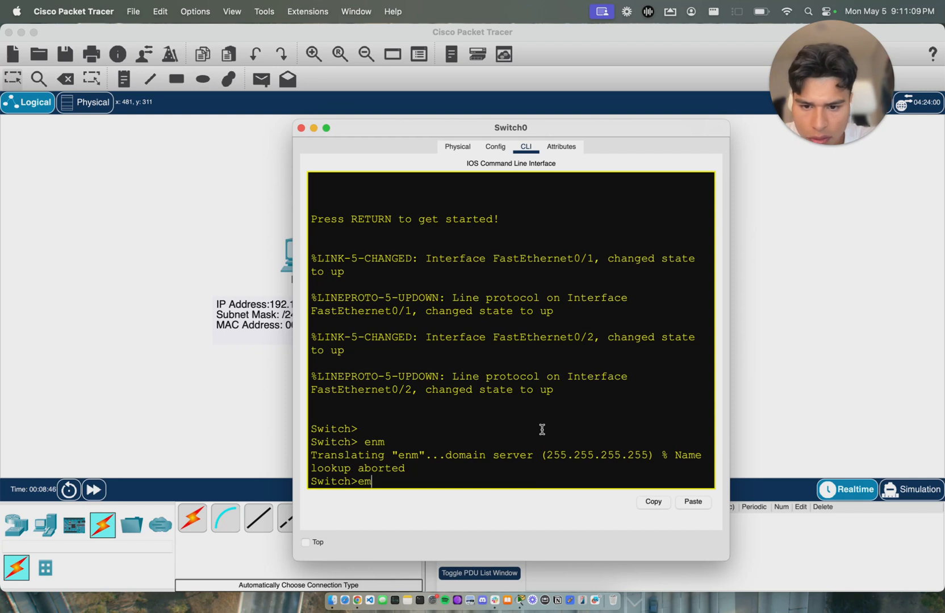
text(n)
key(Return)
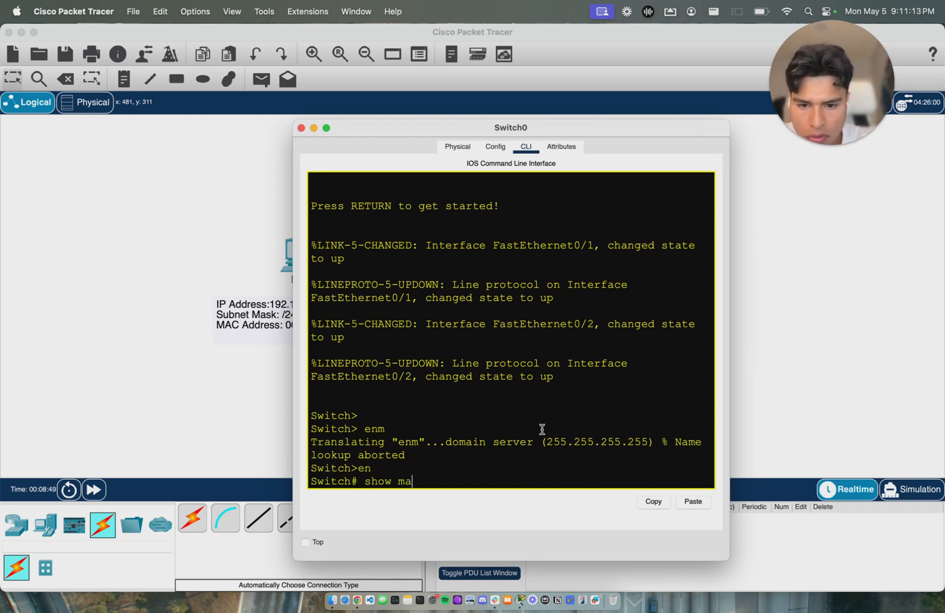
Run show mac-address-table on Switch0 to examine its learned addresses, and close the switch window.
text(show mac)
key(Tab)
text(-)
key(Tab)
key(Return)
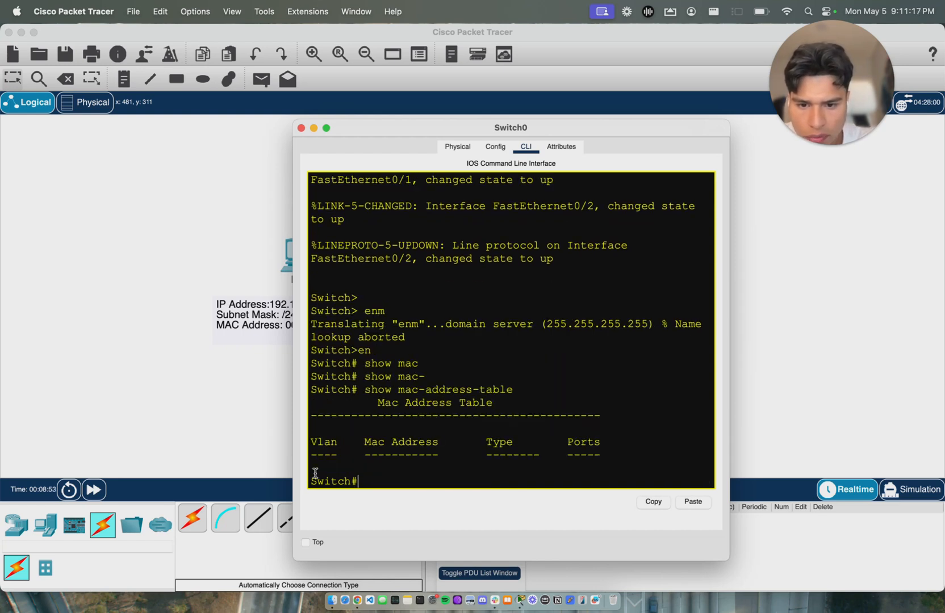
drag(625, 451, 404, 455)
click(650, 446)
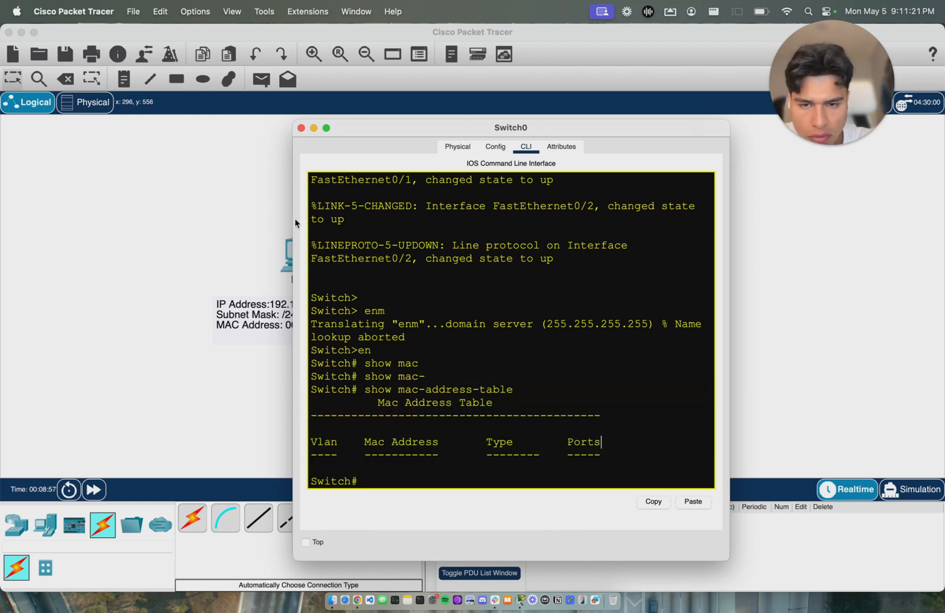
click(301, 128)
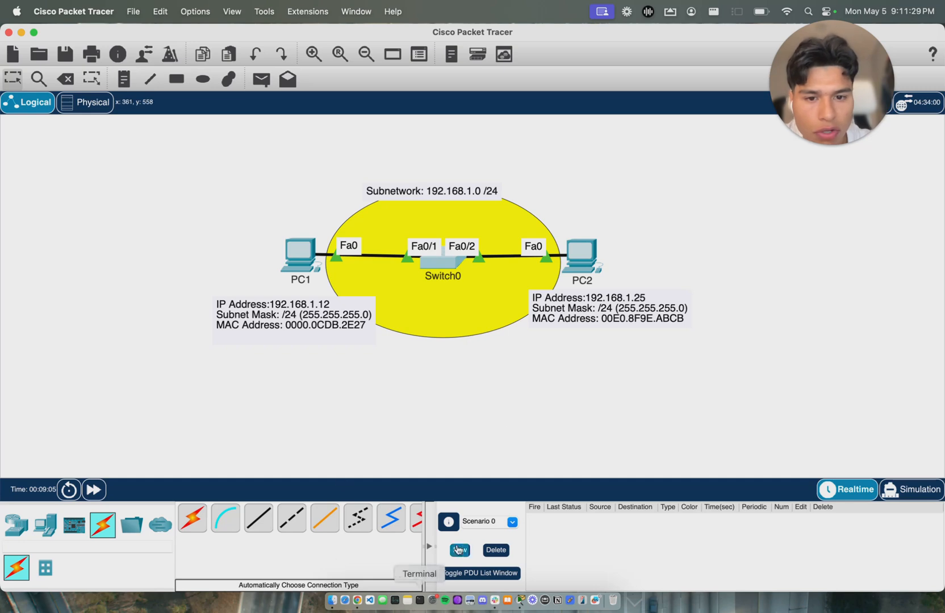
Switch the network from Realtime to Simulation mode.
click(912, 489)
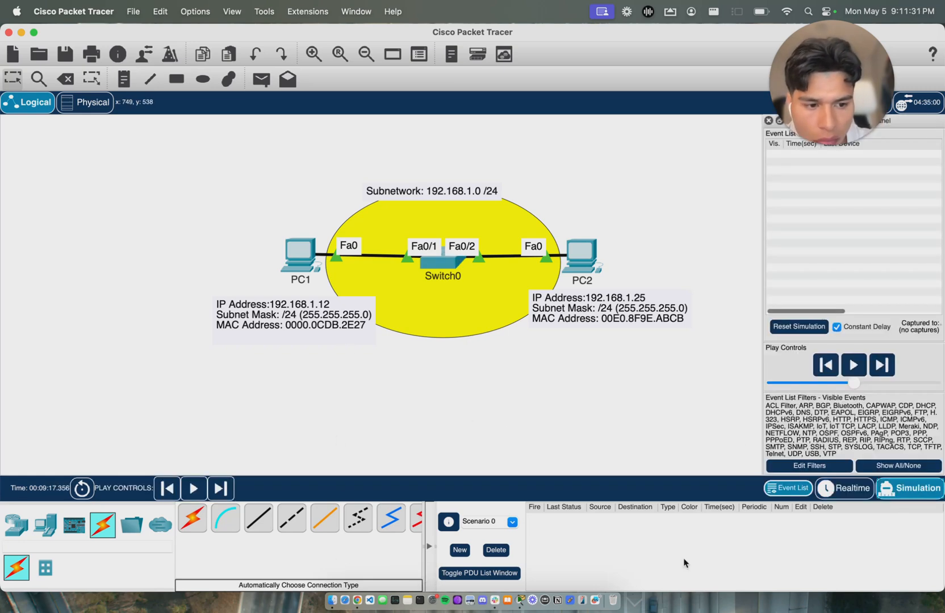
Widen the Simulation Panel and reposition the workspace so the whole two-PC topology shows beside it.
drag(758, 253, 542, 227)
scroll(570, 271, right, 5)
scroll(426, 260, right, 2)
scroll(426, 260, left, 2)
scroll(406, 270, right, 2)
scroll(407, 269, up, 2)
scroll(406, 269, left, 1)
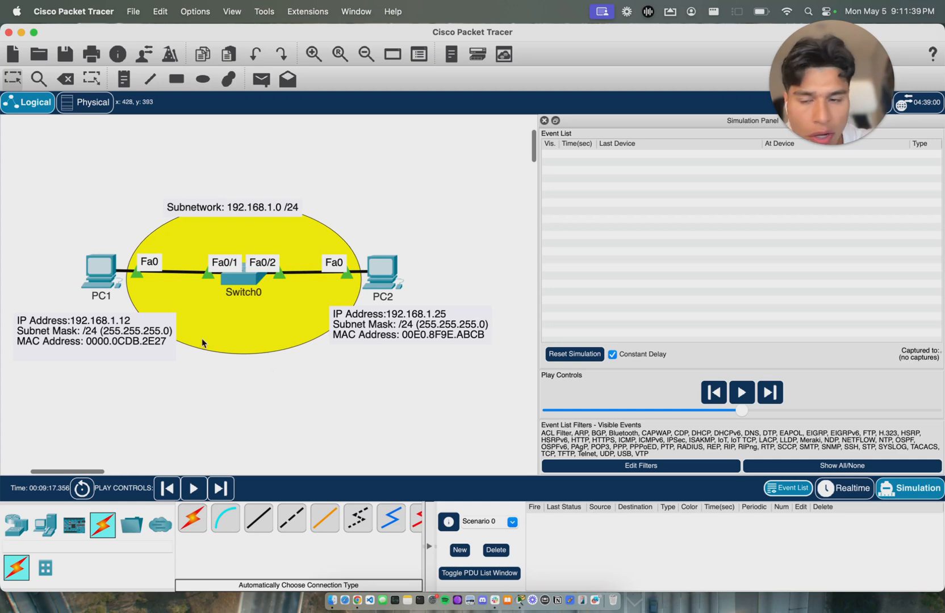
click(101, 279)
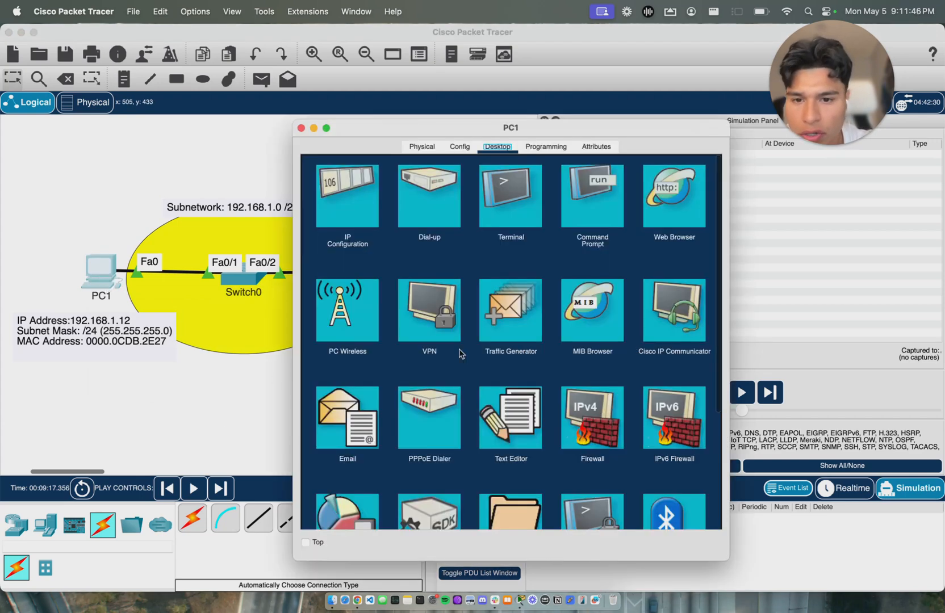
click(583, 209)
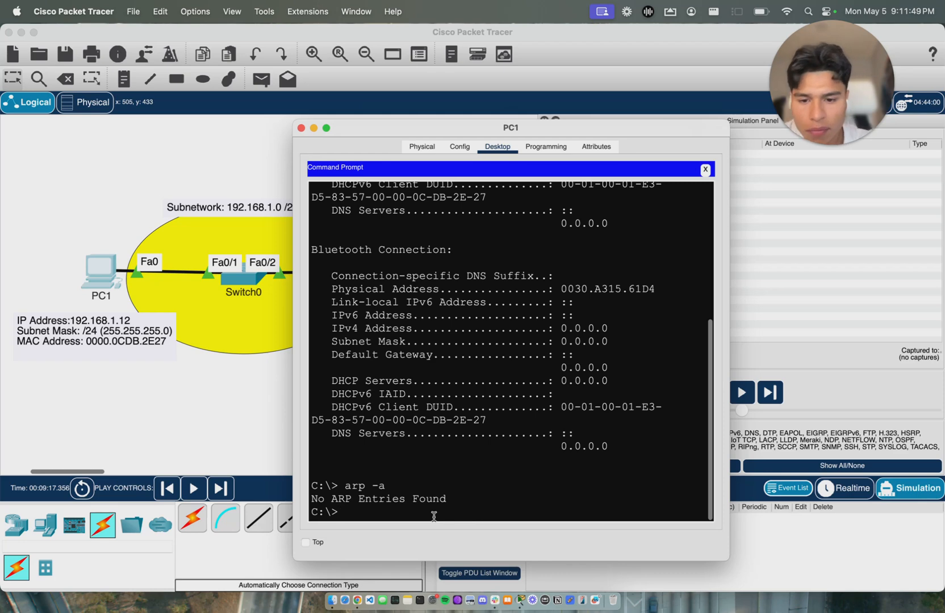
text(poing)
key(BackSpace)
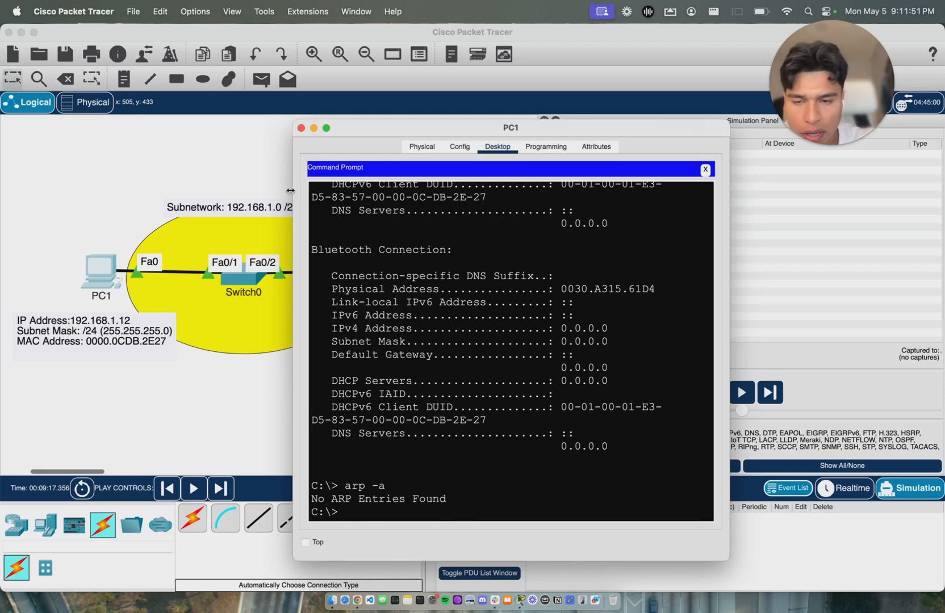
click(302, 127)
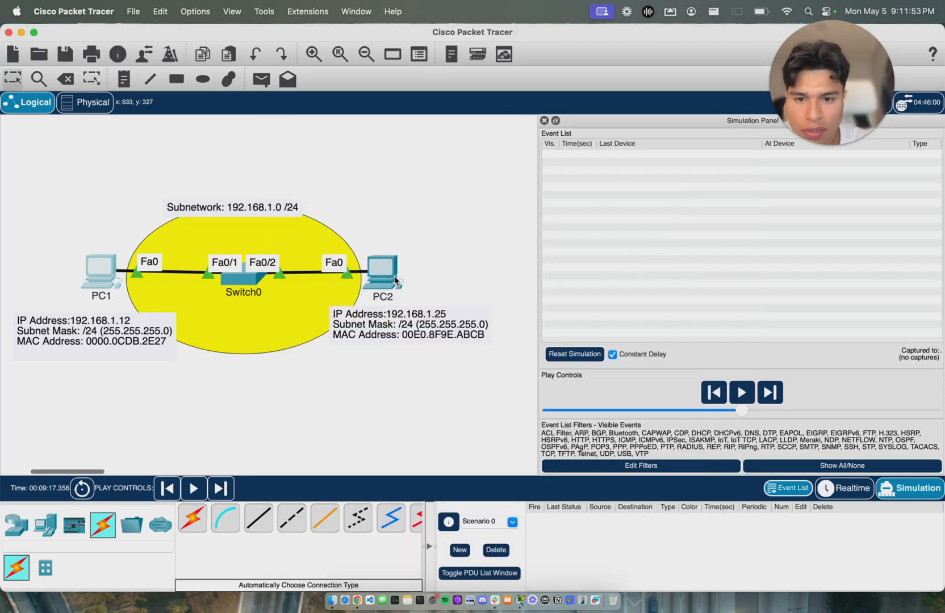
click(109, 285)
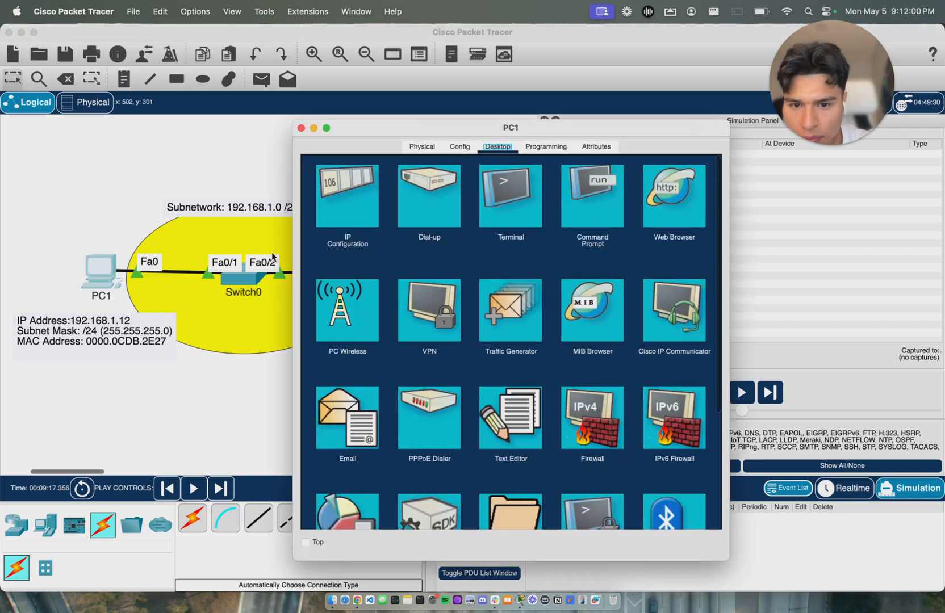
click(607, 202)
scroll(472, 437, down, 5)
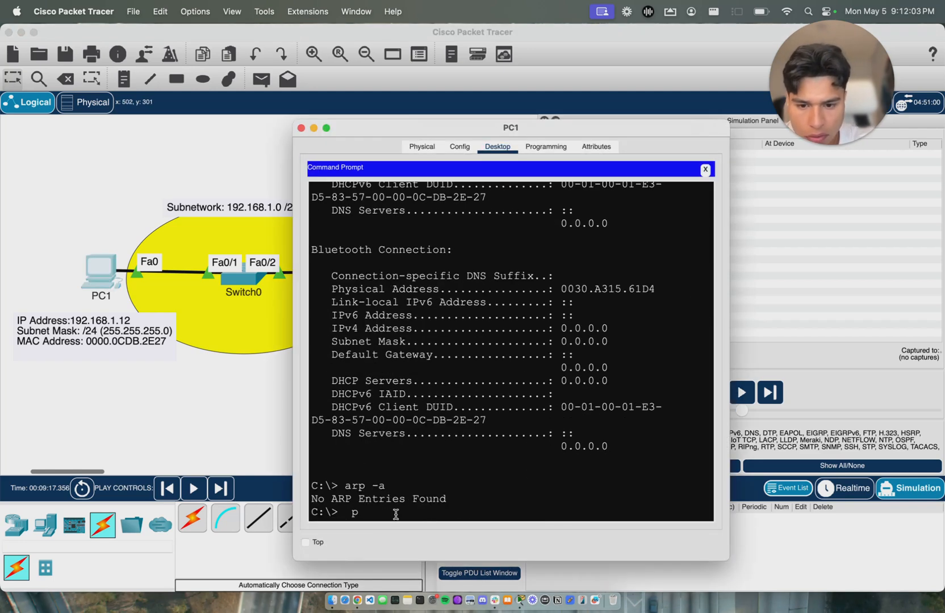
text(ping 192.)
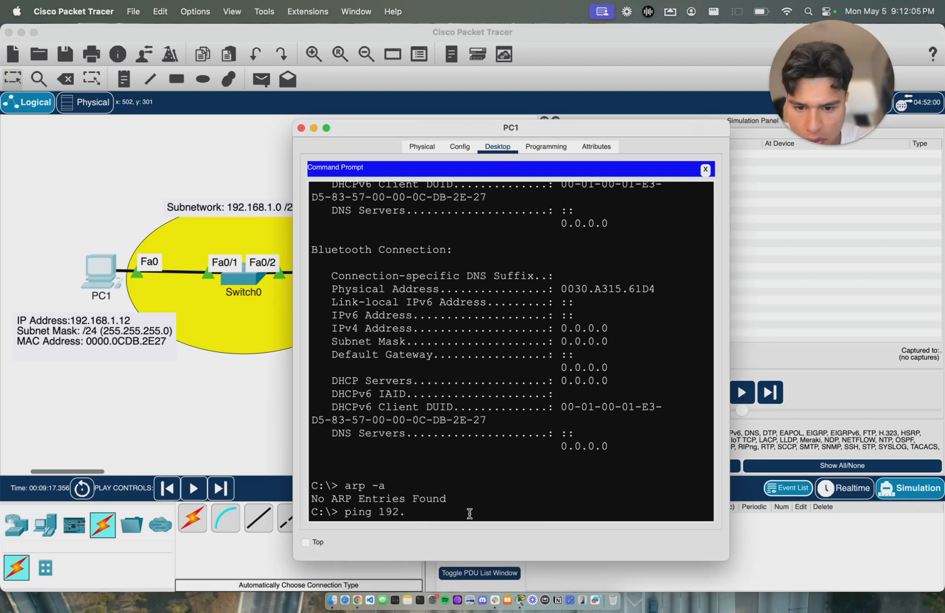
text(168.1.25)
click(301, 127)
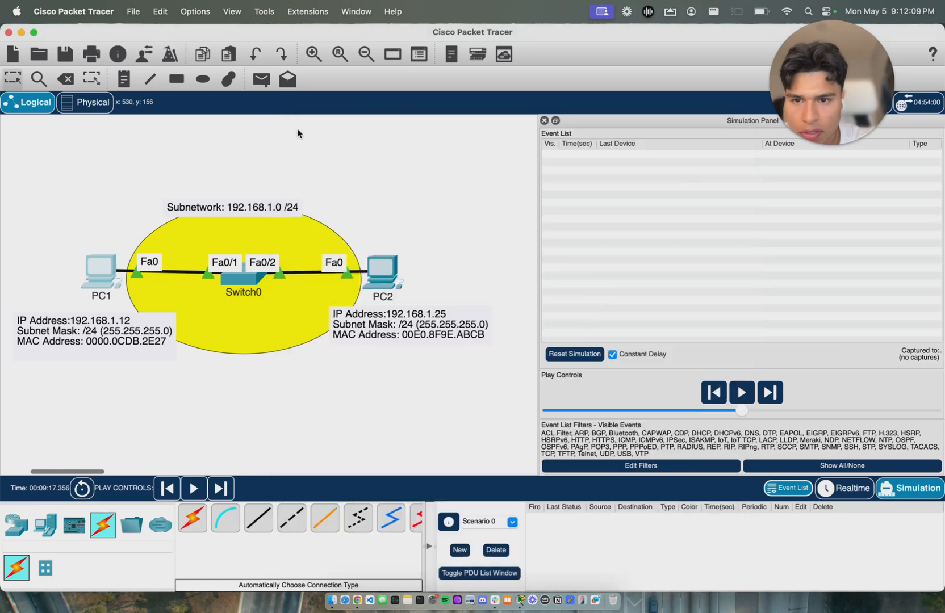
Give PC1 the static IPv4 address 192.168.1.12 with subnet mask 255.255.255.0, and close its window.
click(87, 277)
click(348, 193)
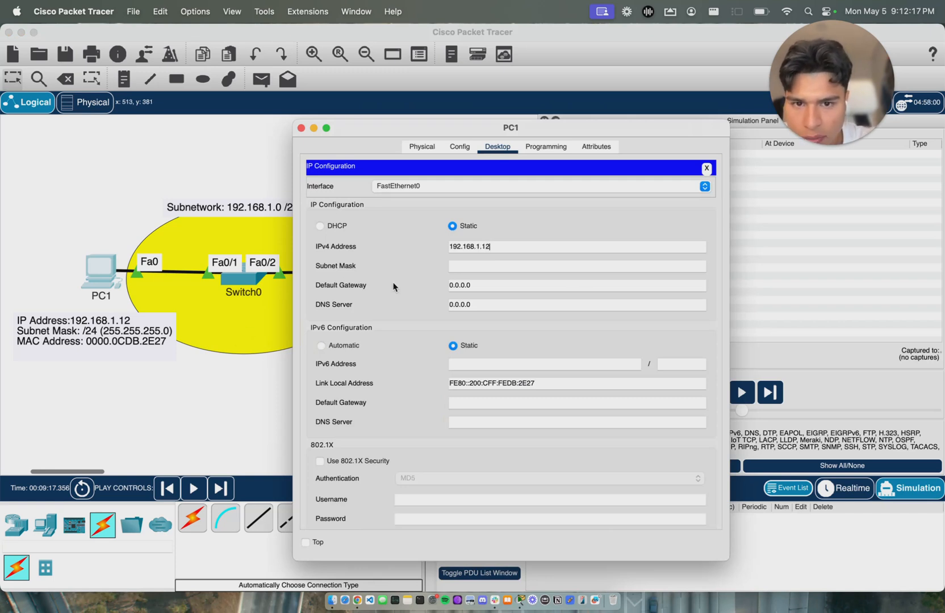
click(410, 255)
click(301, 128)
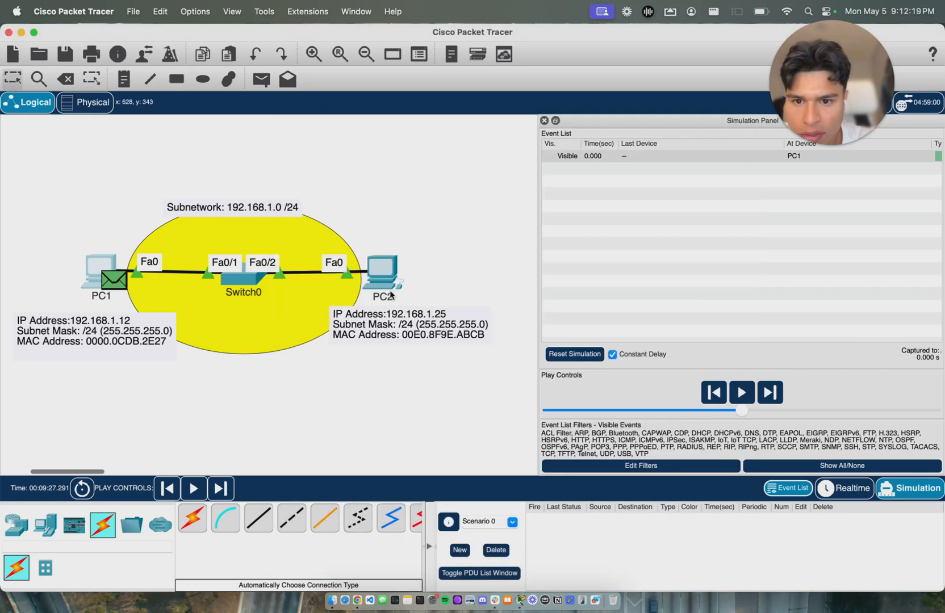
Give PC2 the static IPv4 address 192.168.1.25 with subnet mask 255.255.255.0, and close its window.
click(381, 289)
click(357, 189)
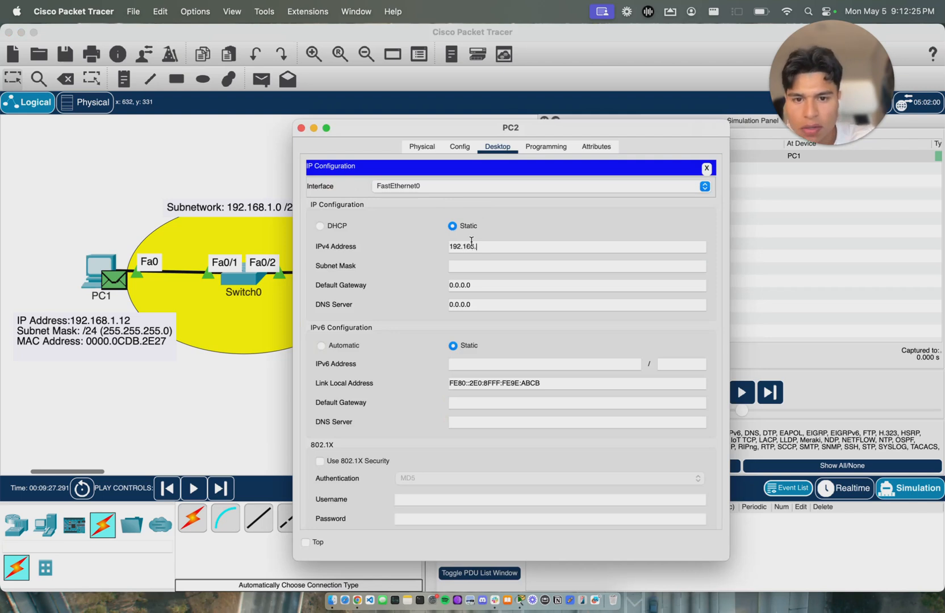
click(423, 269)
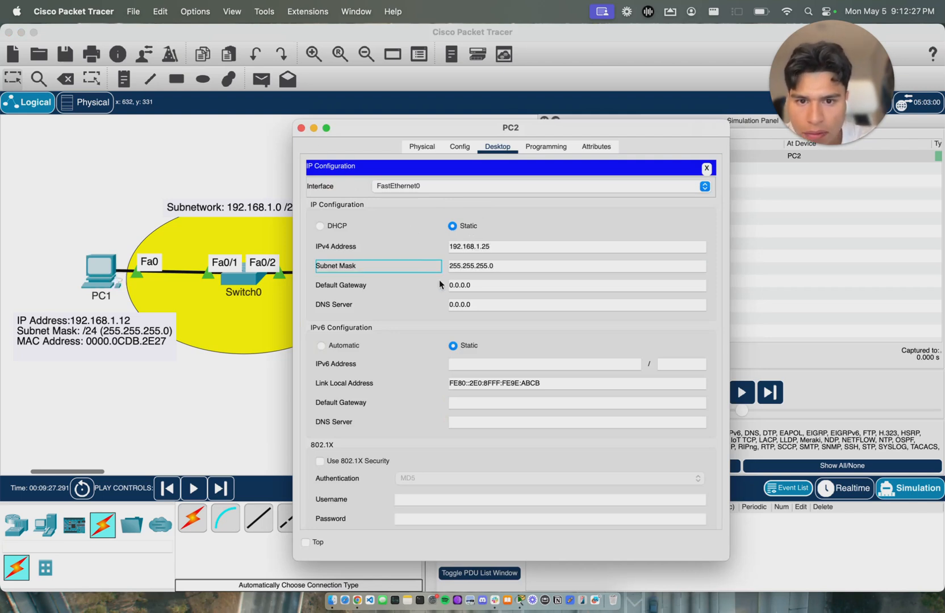
click(301, 127)
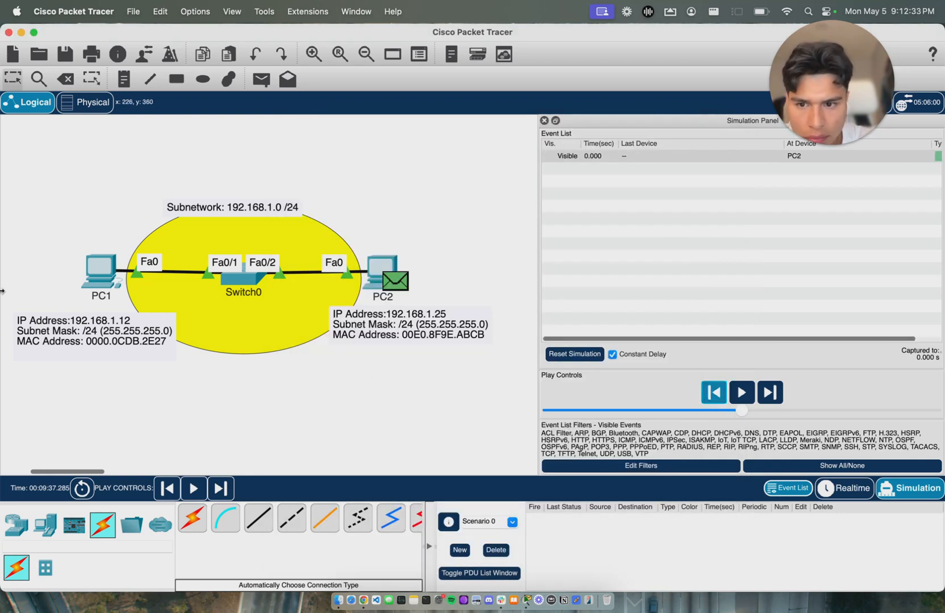
Clear the pending ARP event by switching the network to Realtime mode and back to Simulation mode.
click(105, 272)
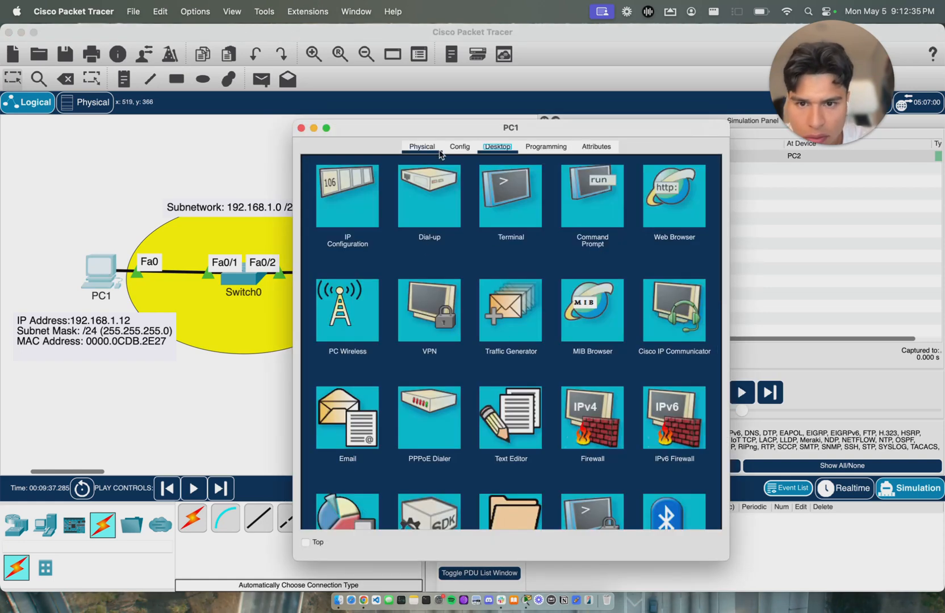
click(844, 488)
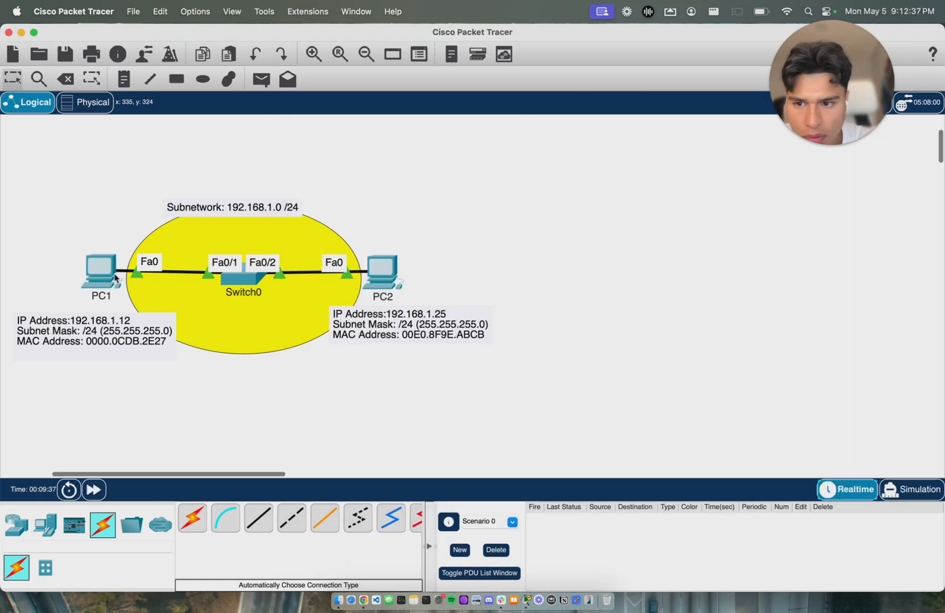
click(911, 490)
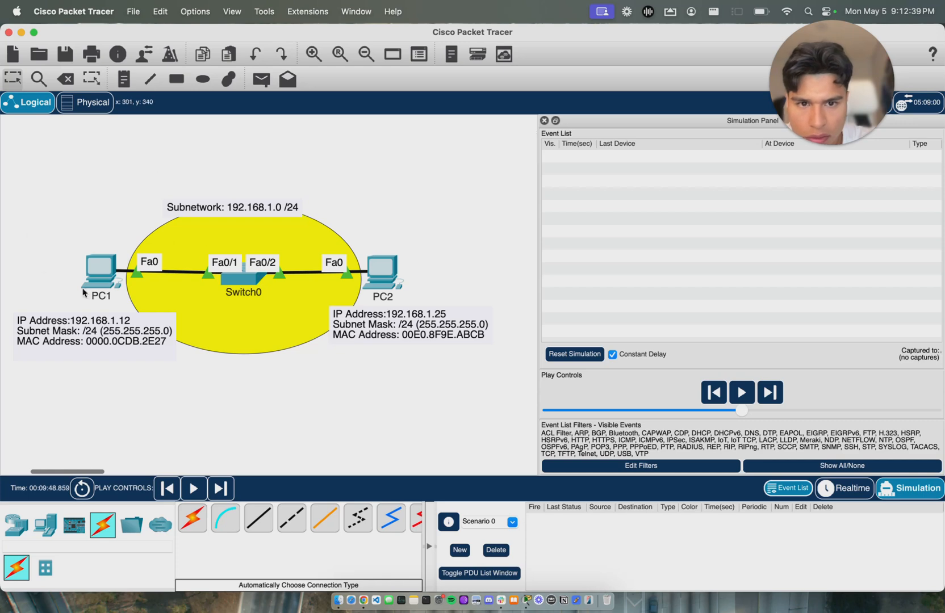
Run ping 192.168.1.25 from PC1's Command Prompt, and close the PC1 window.
click(102, 271)
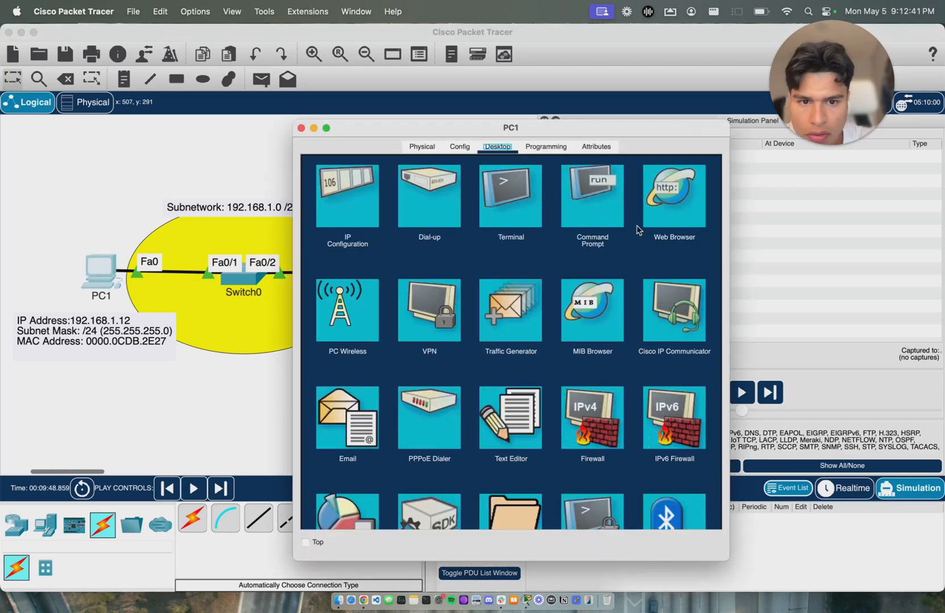
click(601, 219)
scroll(461, 432, down, 5)
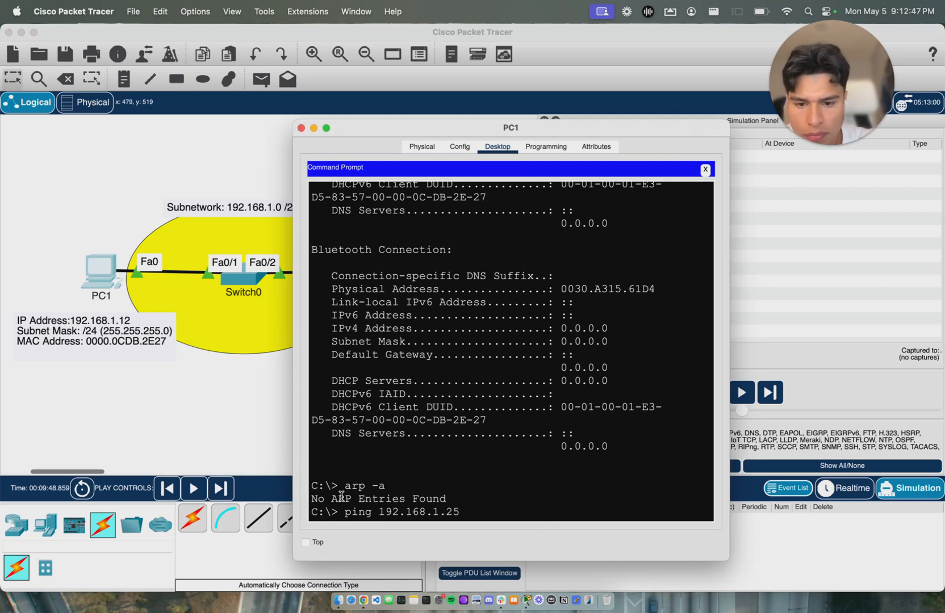
drag(458, 128, 682, 134)
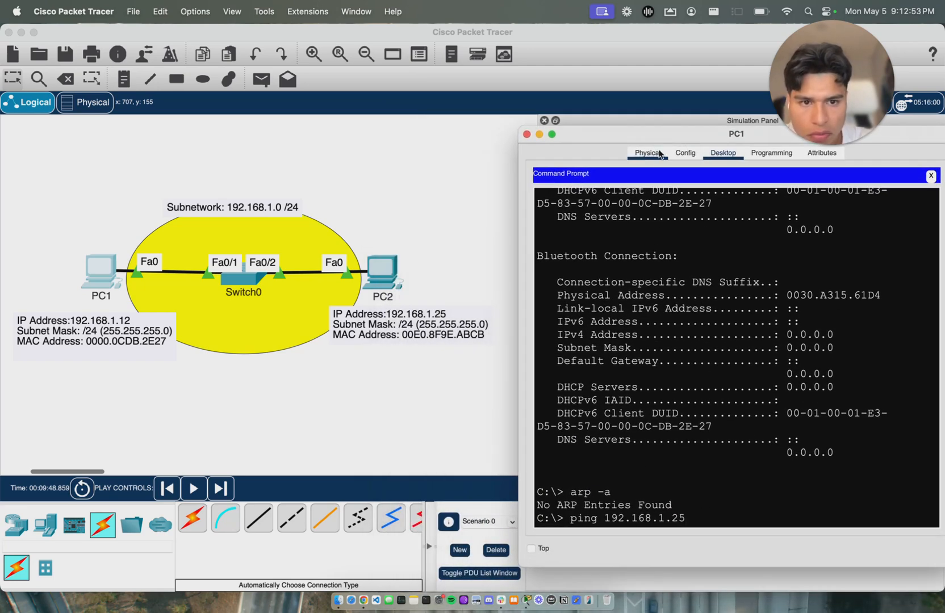
drag(664, 134, 591, 137)
key(Return)
click(495, 123)
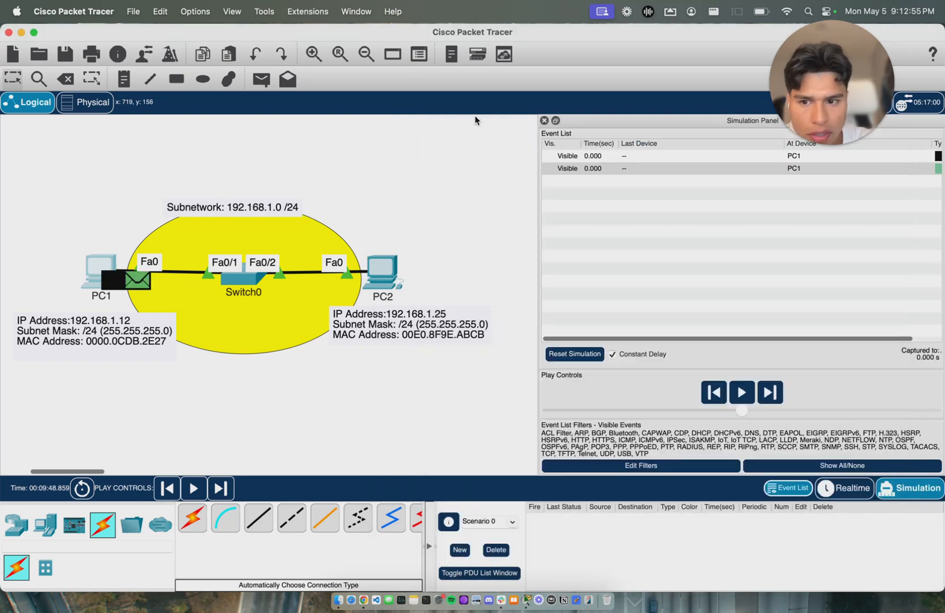
Widen the Simulation Panel to show event types, and examine the PDU information of PC1's ICMP and ARP events.
drag(538, 204, 476, 204)
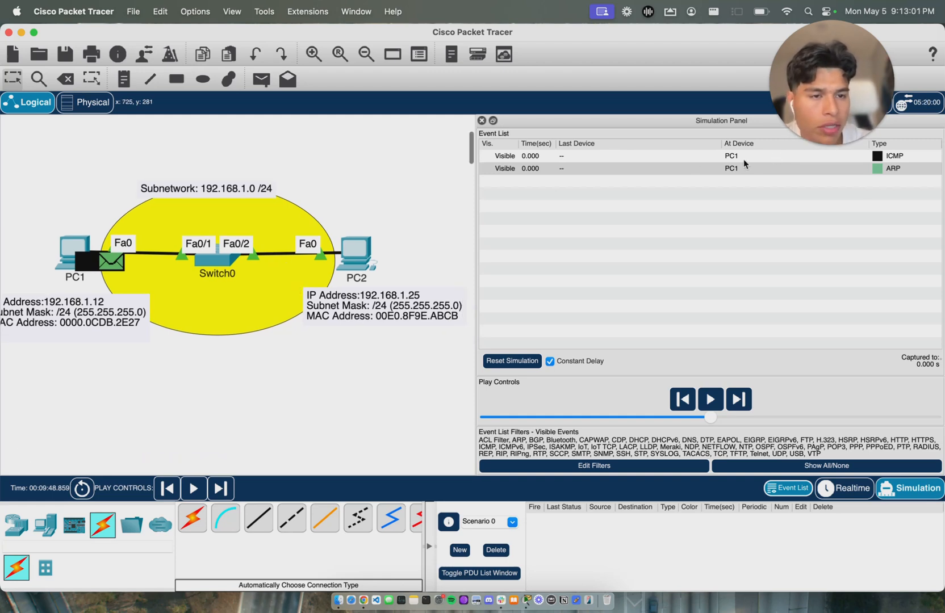
click(697, 159)
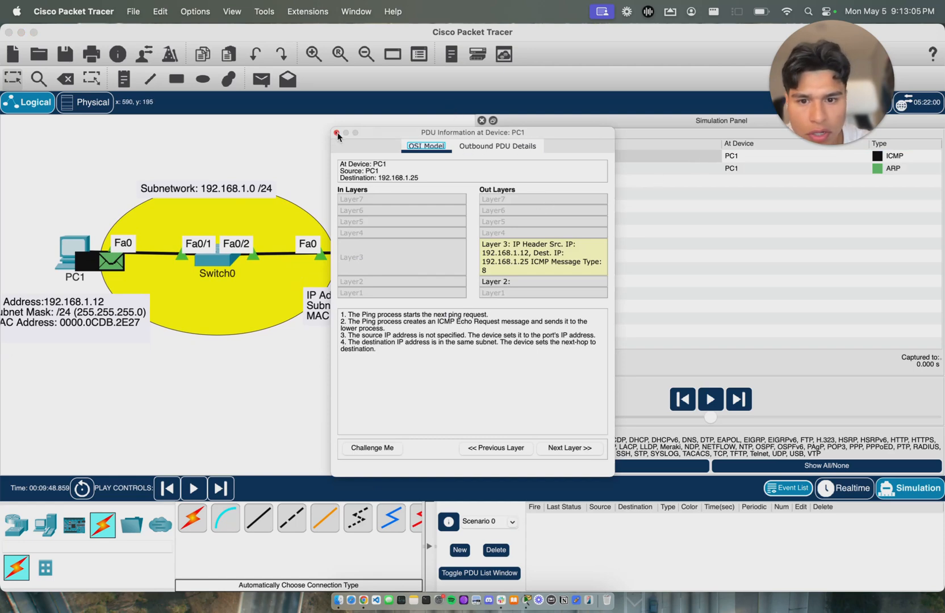
click(336, 134)
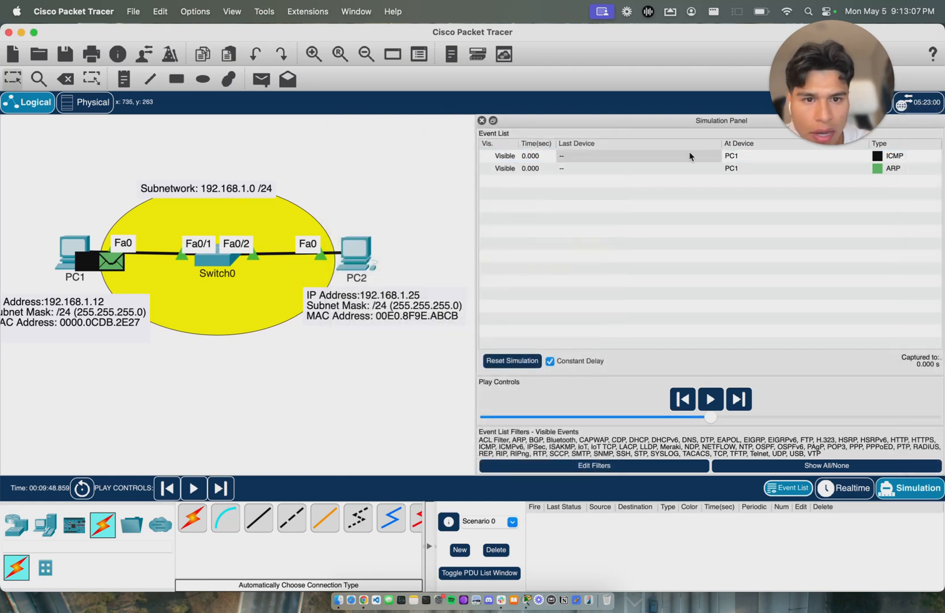
click(762, 159)
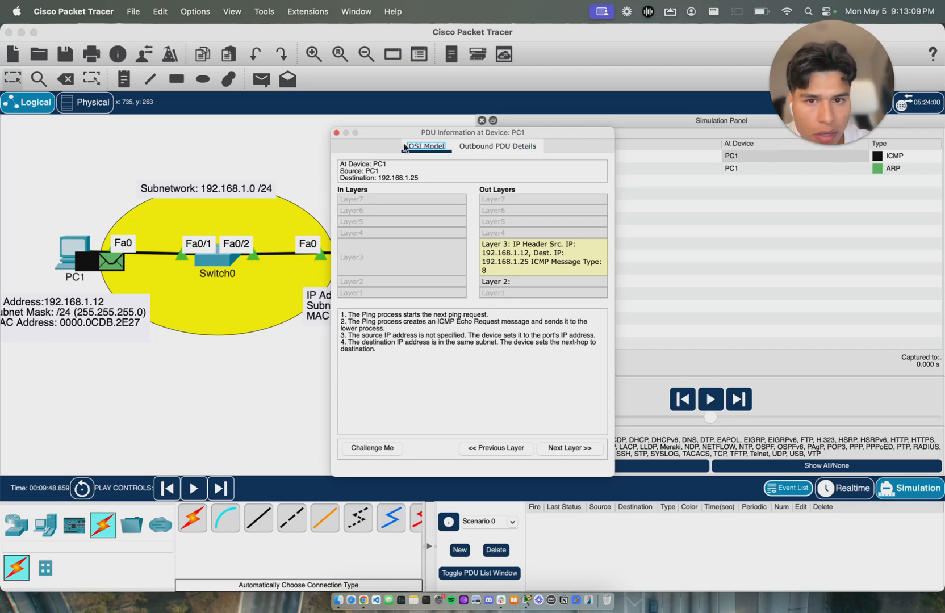
click(337, 133)
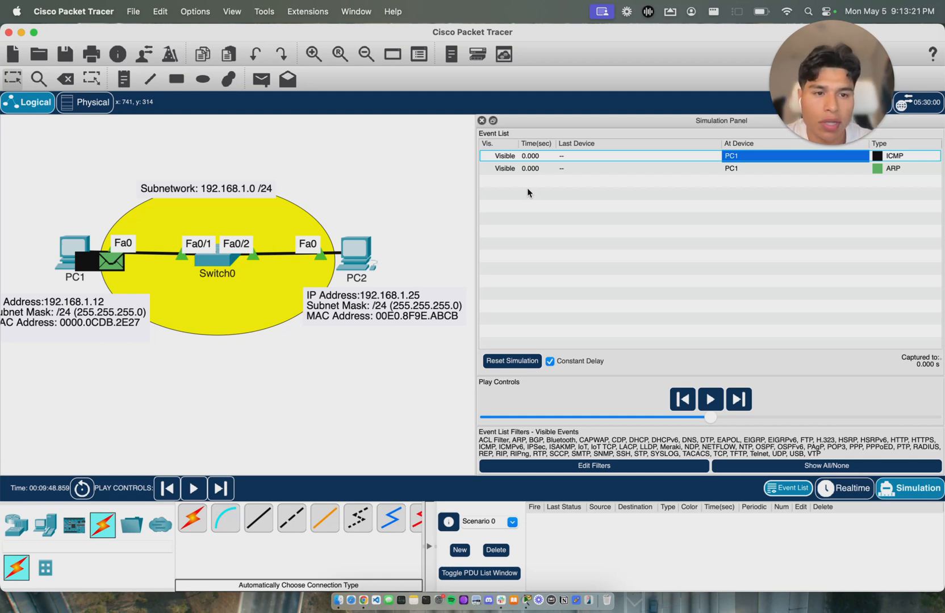
click(790, 169)
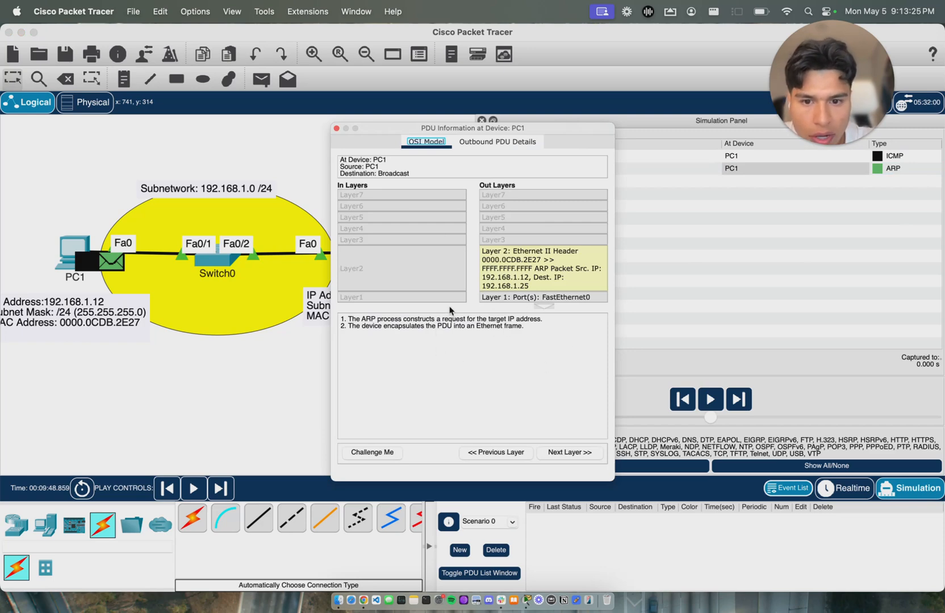
click(336, 129)
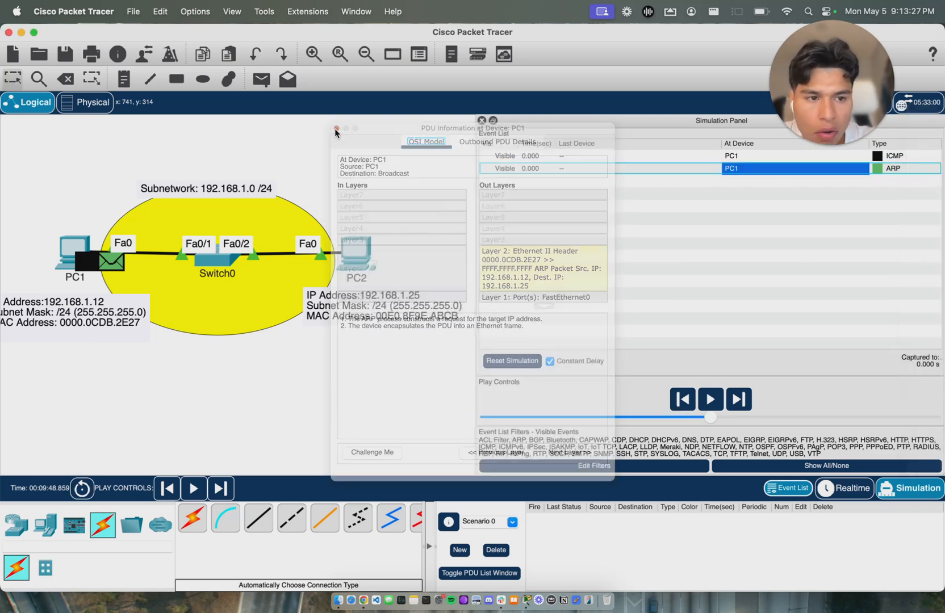
Advance the simulation until the ARP request reaches Switch0, and examine that PDU's inbound and outbound Layer 2 details.
click(705, 399)
click(709, 400)
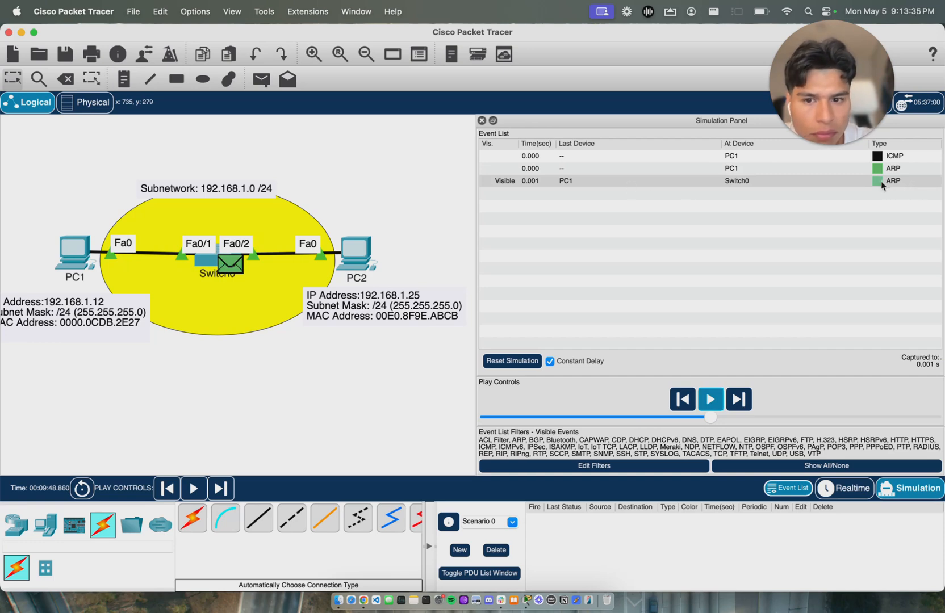
click(741, 182)
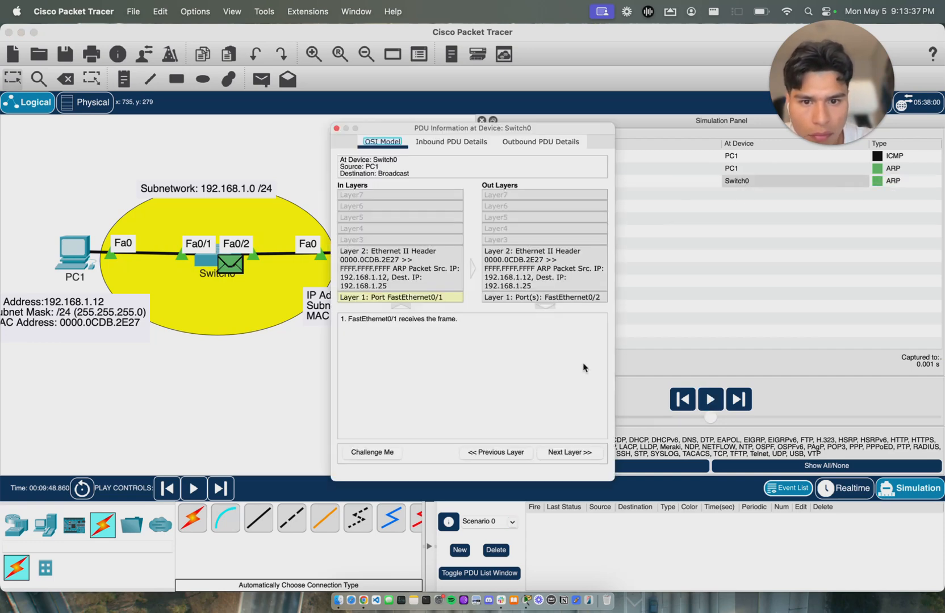
click(410, 282)
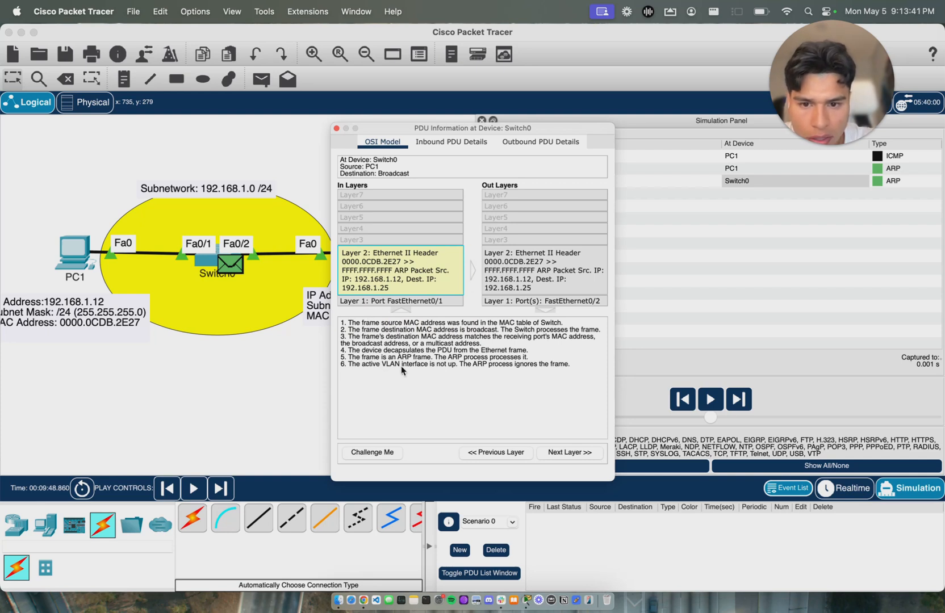
click(537, 280)
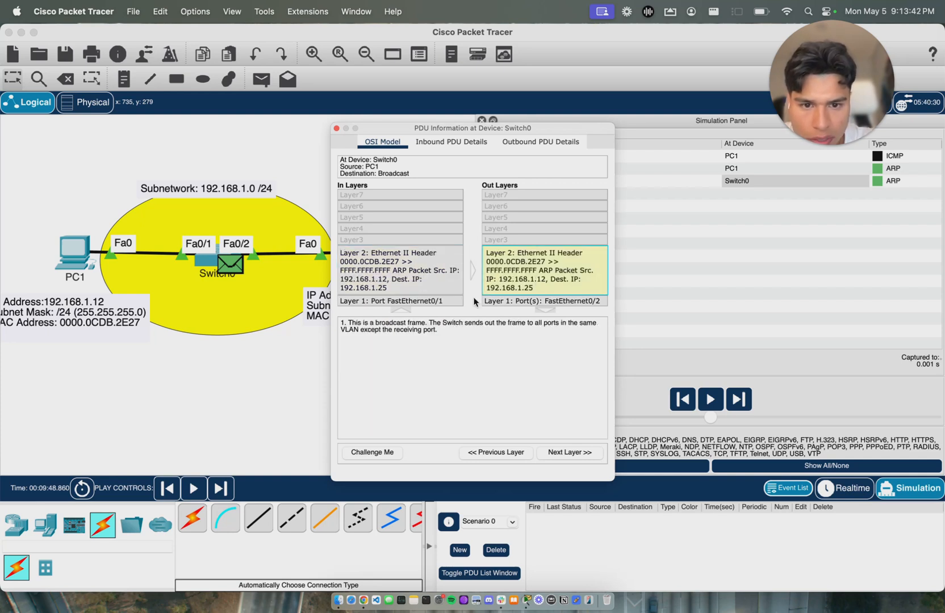
click(395, 261)
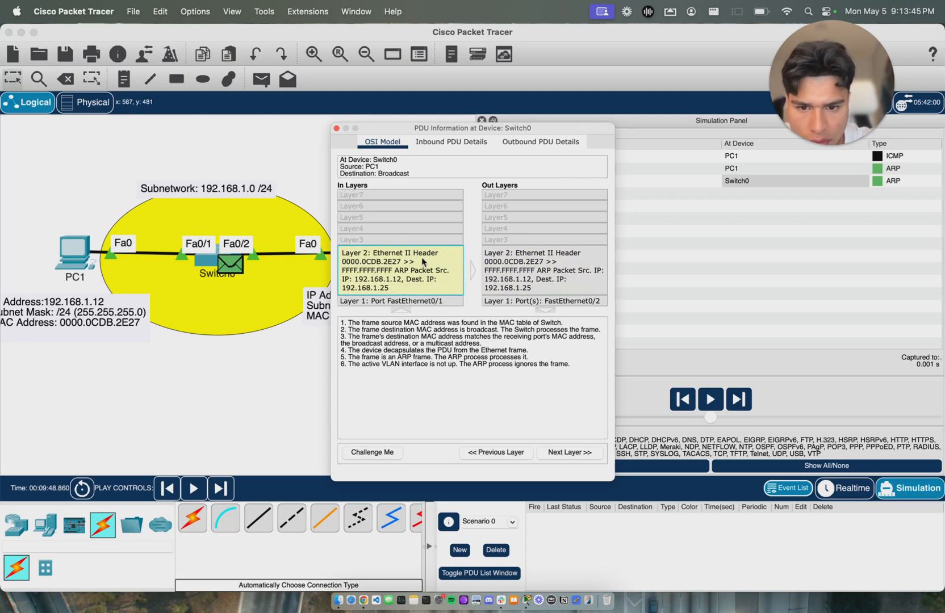
click(336, 128)
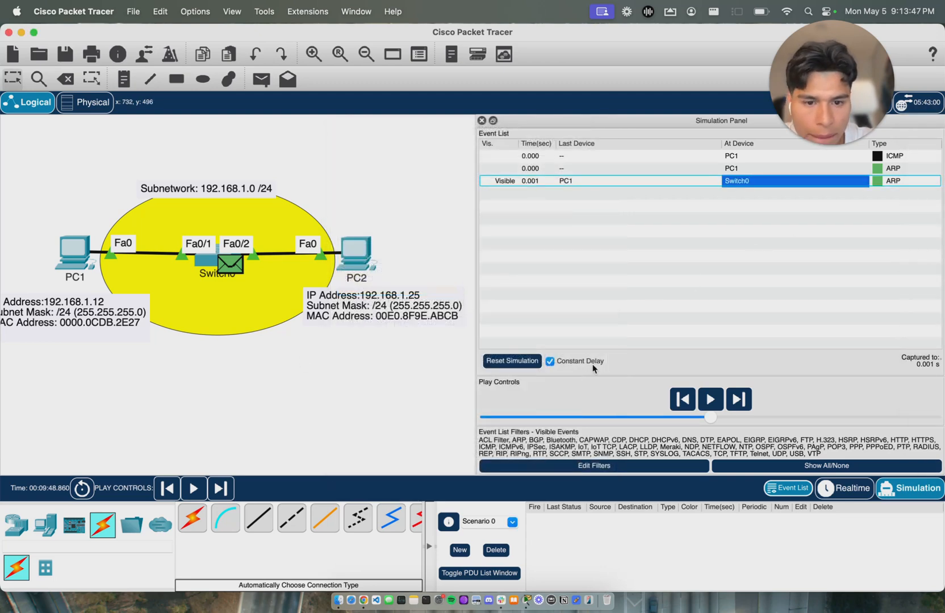
Play and pause the simulation until the ARP request reaches PC2 and its reply travels through Switch0 to PC1.
click(711, 399)
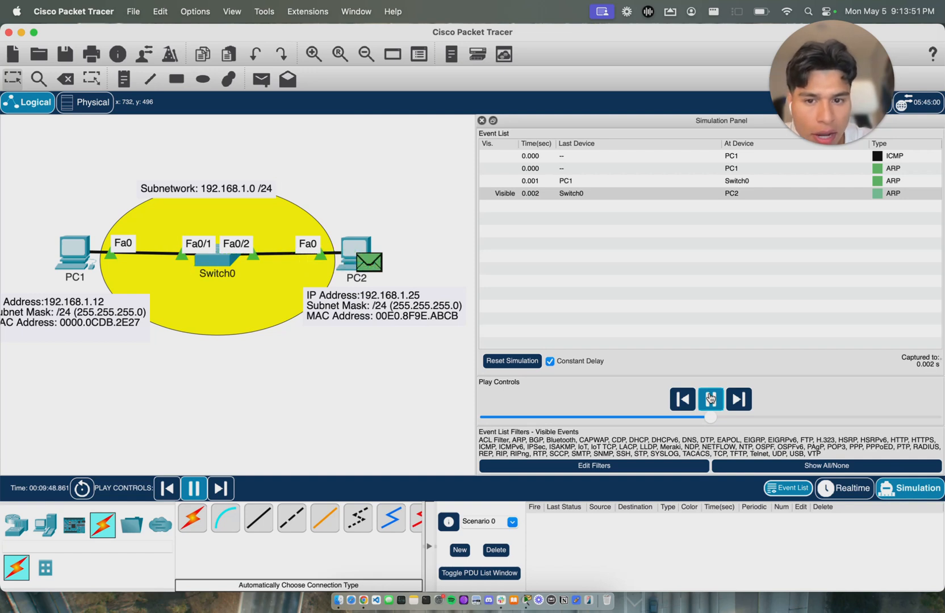
click(710, 400)
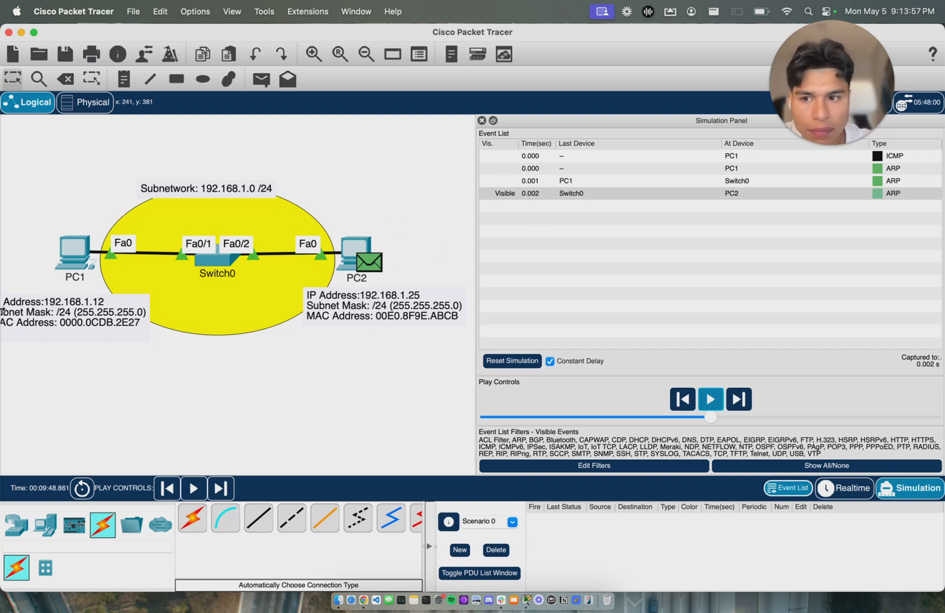
click(710, 400)
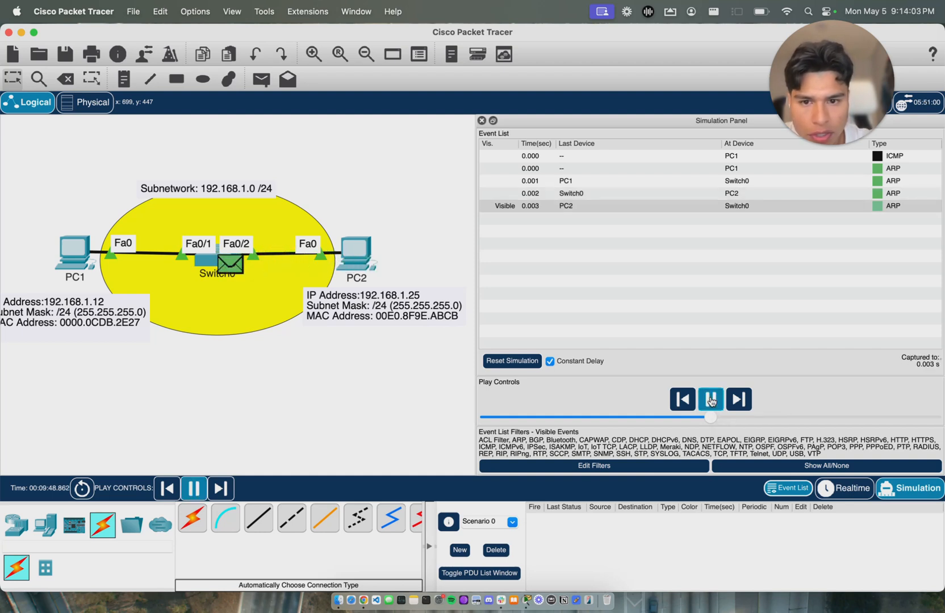
click(710, 400)
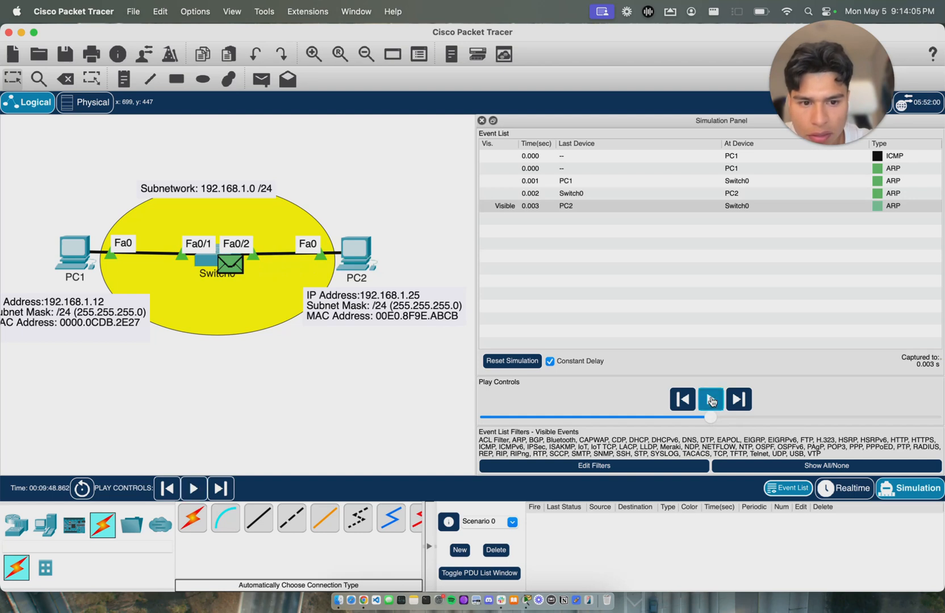
click(711, 400)
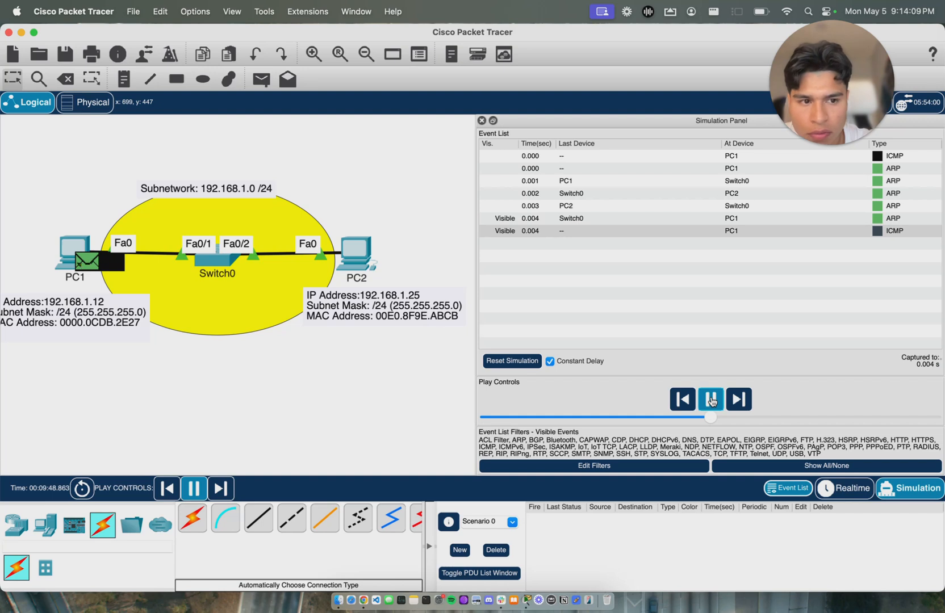
click(711, 400)
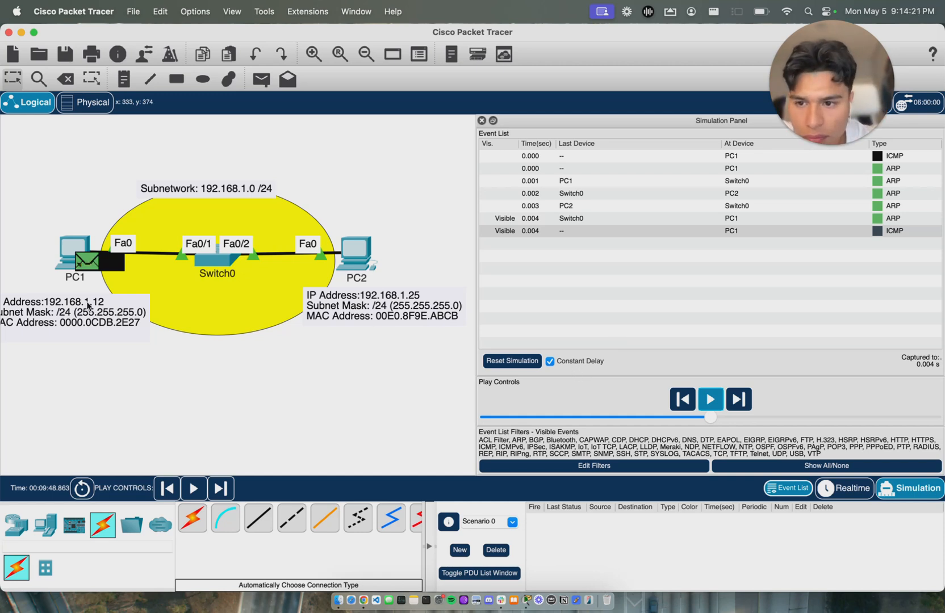
Step the ICMP packet from PC1 through Switch0 to PC2 and its reply back through Switch0 to PC1.
click(740, 404)
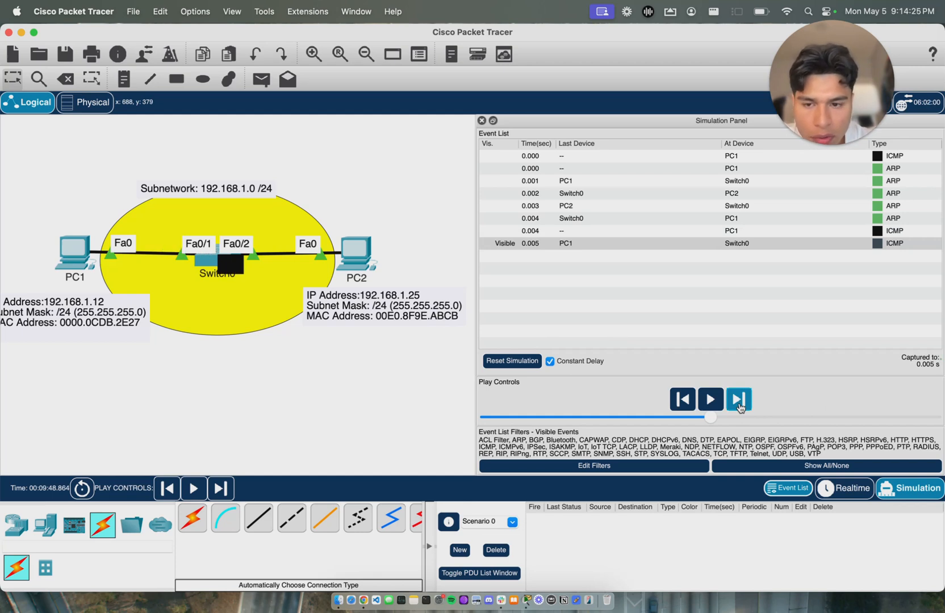
click(738, 401)
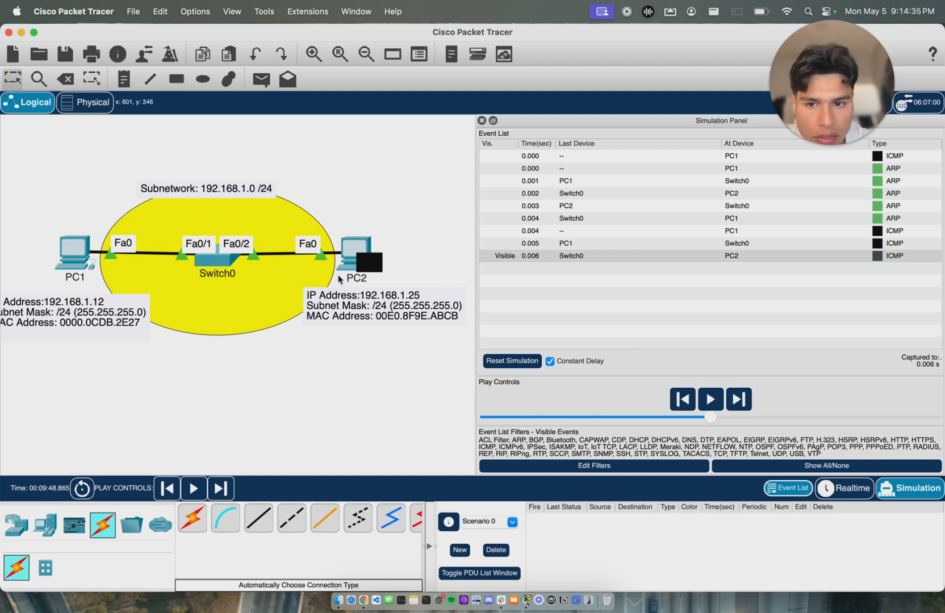
mouse_move(349, 259)
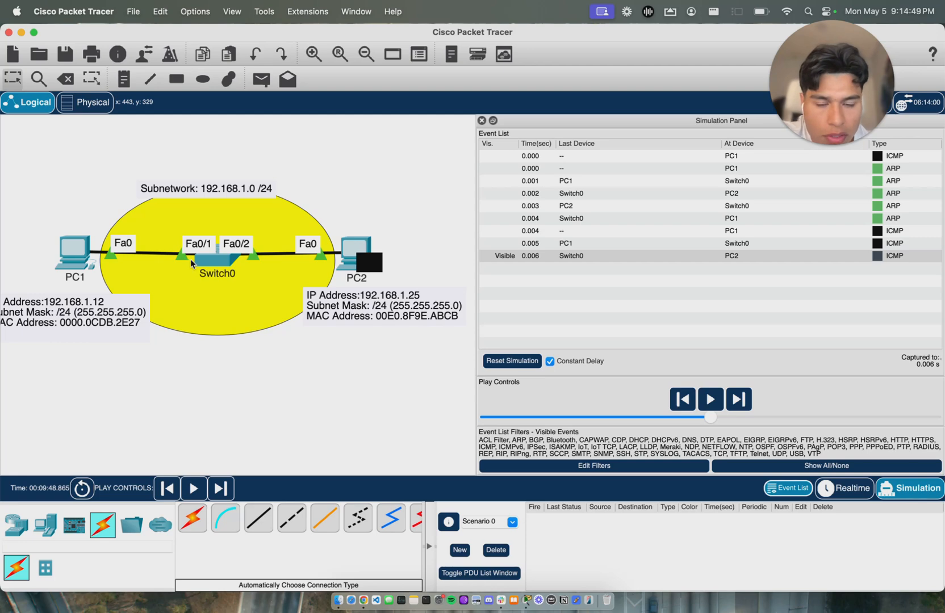
mouse_move(234, 261)
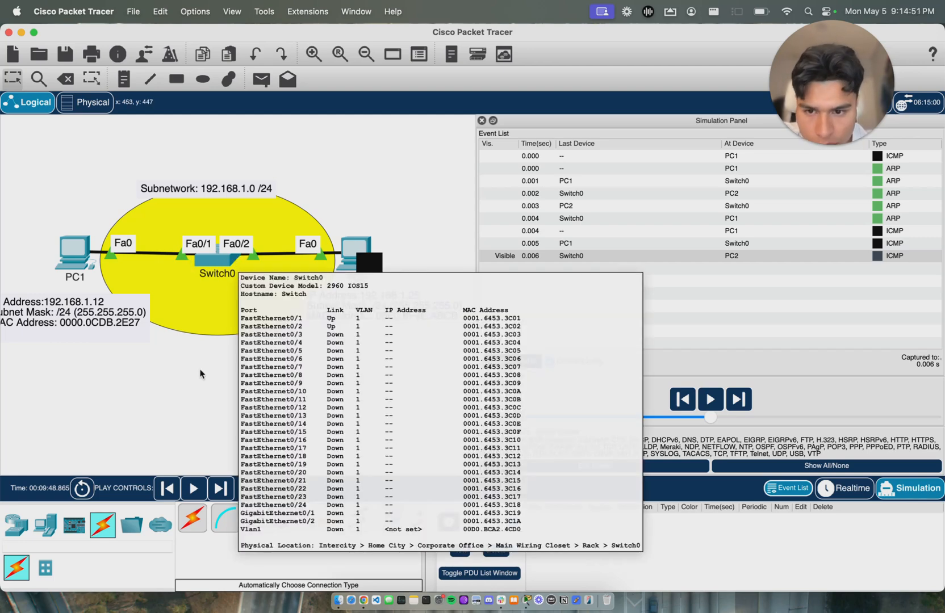
click(732, 405)
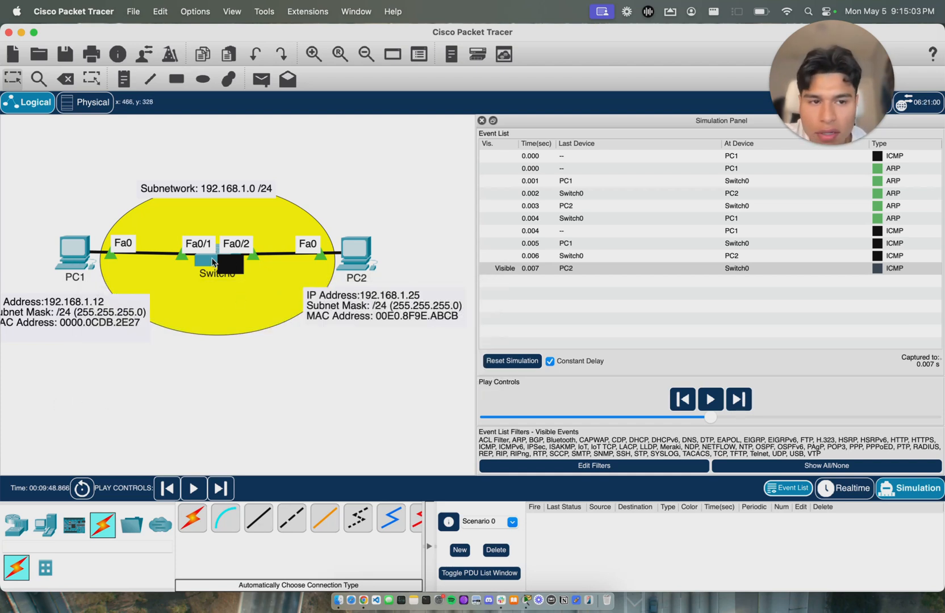
click(745, 397)
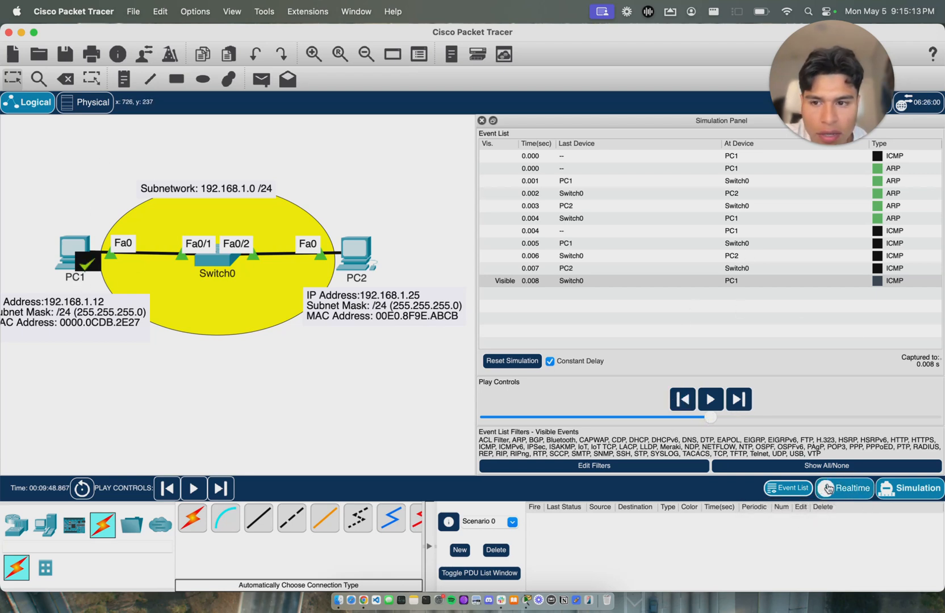
Switch the network to Realtime mode and examine the ping replies and statistics in PC1's Command Prompt.
click(830, 488)
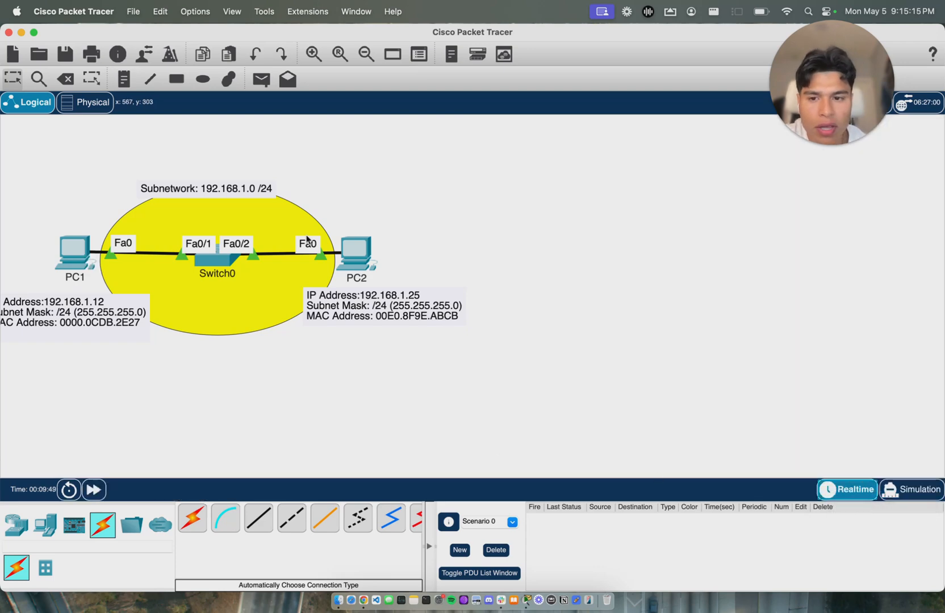
click(73, 255)
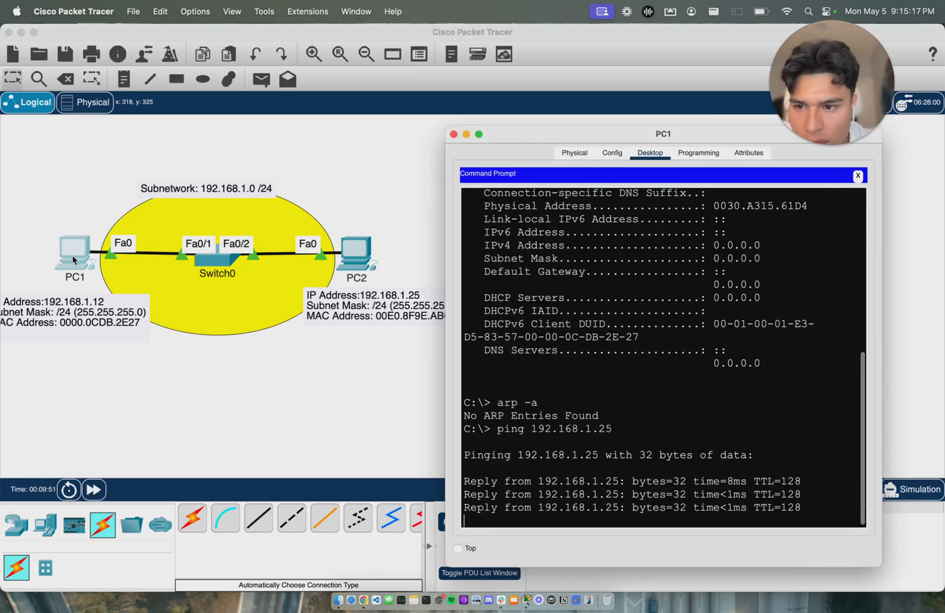
drag(463, 391, 827, 430)
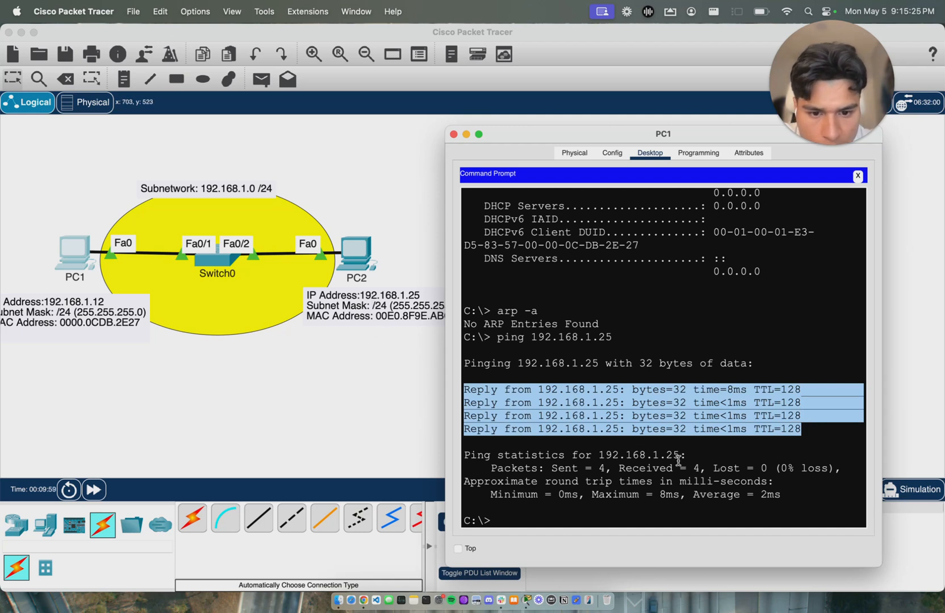
click(595, 477)
drag(544, 468, 664, 467)
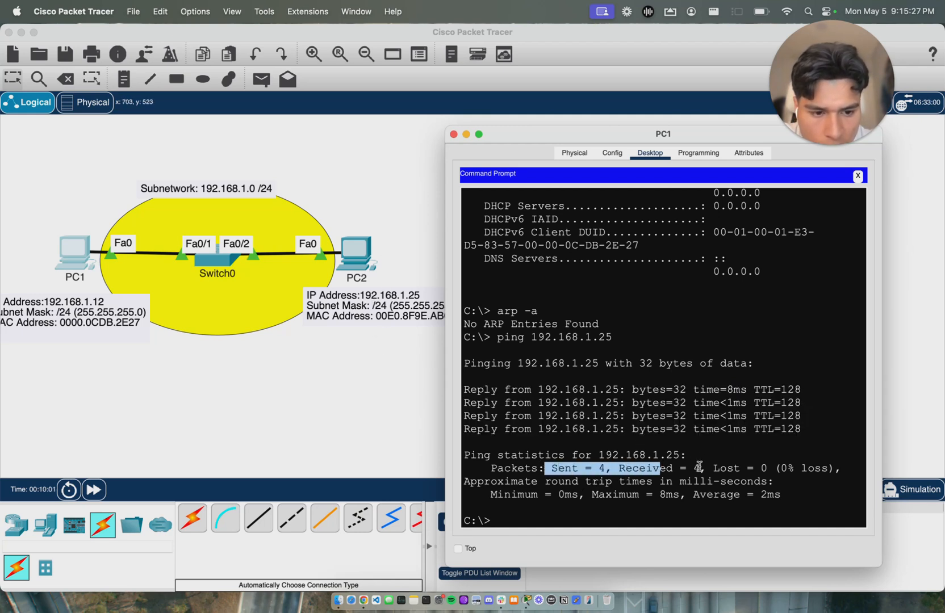
Run arp -a in PC1's Command Prompt and compare the listed IP and physical addresses with PC2's label in the topology.
click(493, 522)
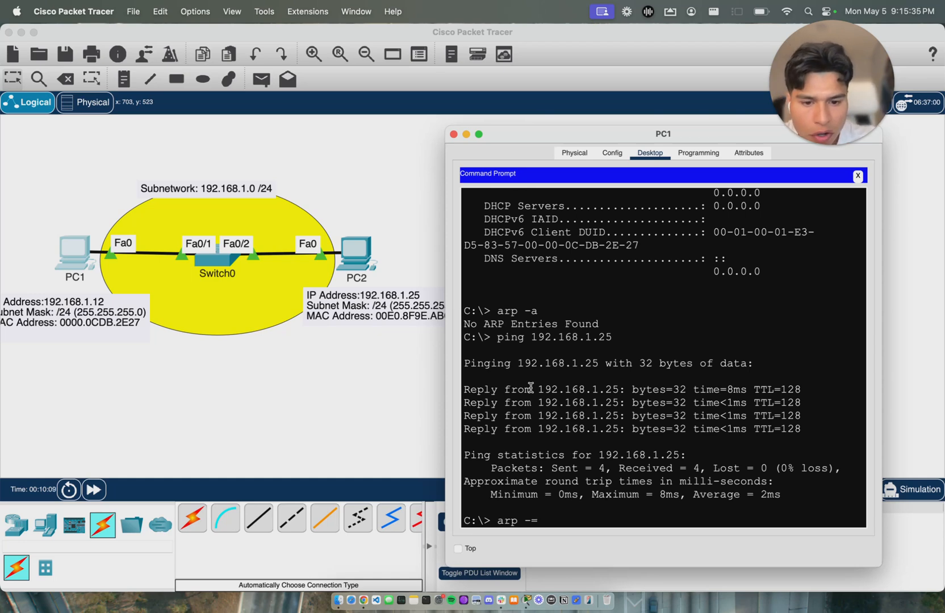
text(arp -a)
key(Return)
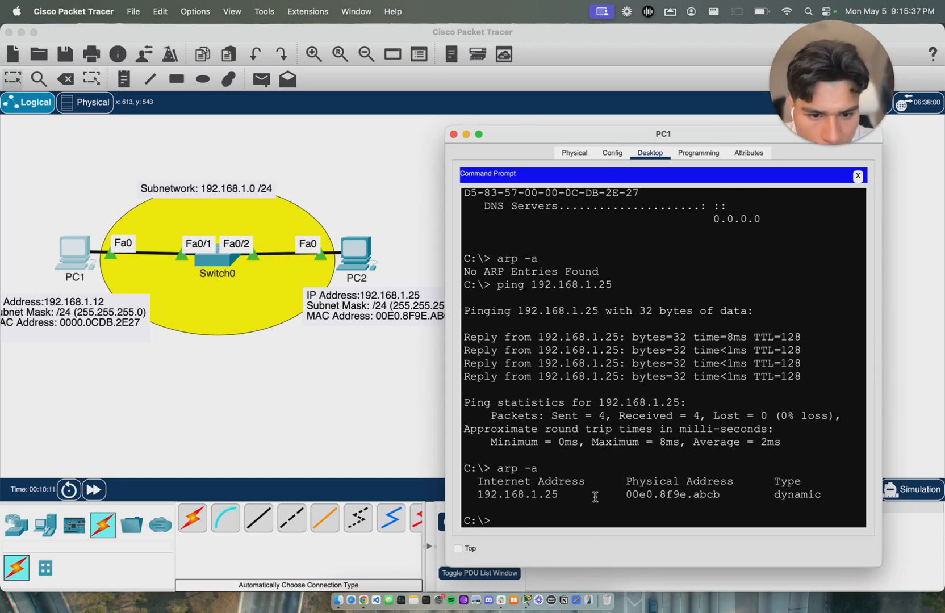
drag(479, 495, 827, 499)
click(827, 499)
drag(477, 495, 566, 495)
drag(629, 495, 740, 494)
drag(531, 140, 596, 134)
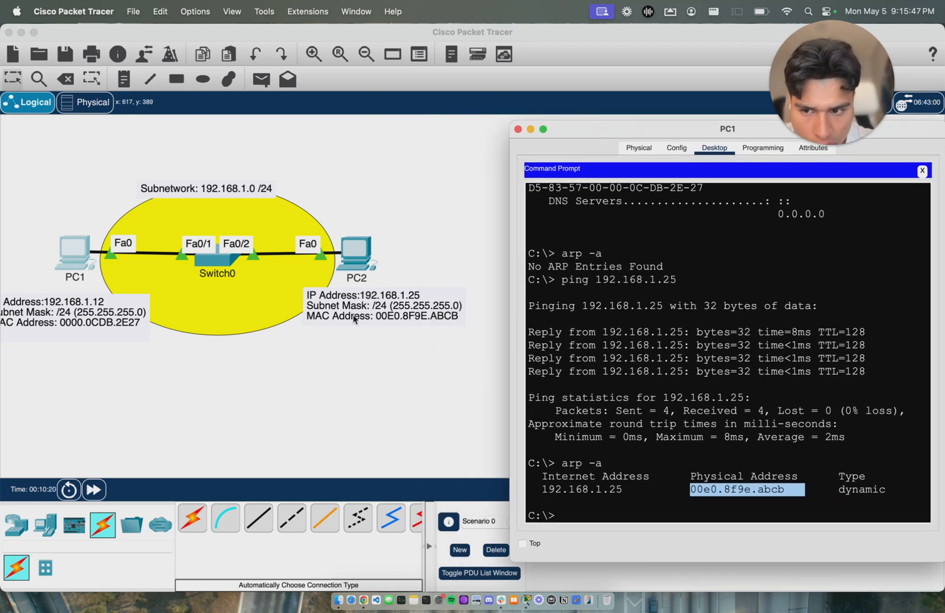
Run arp -a in PC2's Command Prompt, compare the listed entry with PC1's address label, and close the PC2 window.
scroll(267, 364, left, 3)
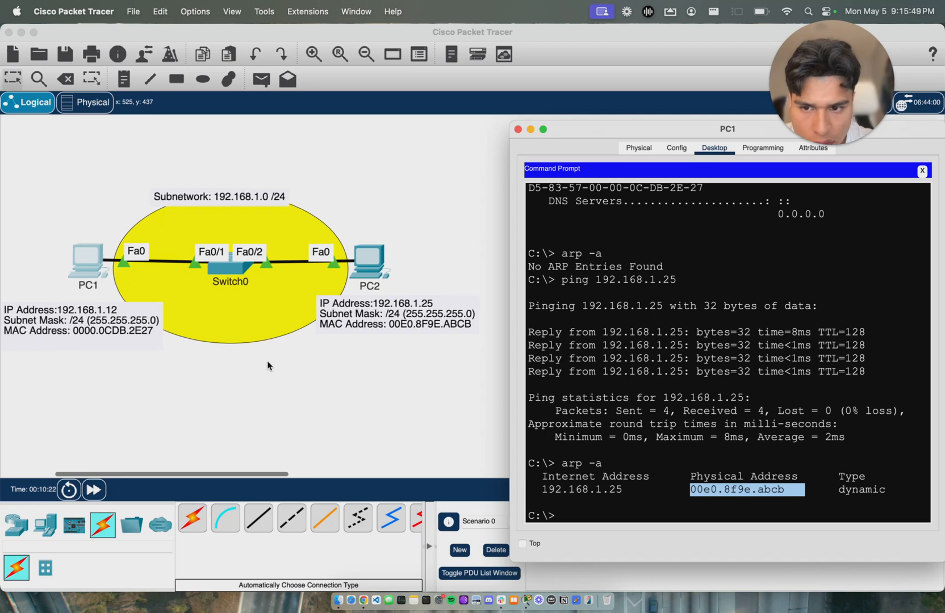
click(373, 268)
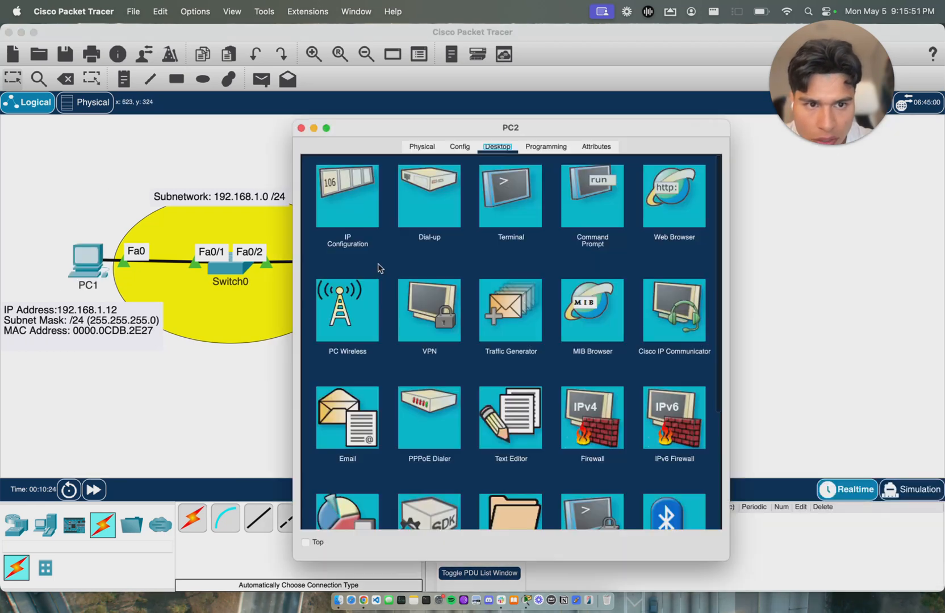
click(581, 187)
text(arp -a)
key(Return)
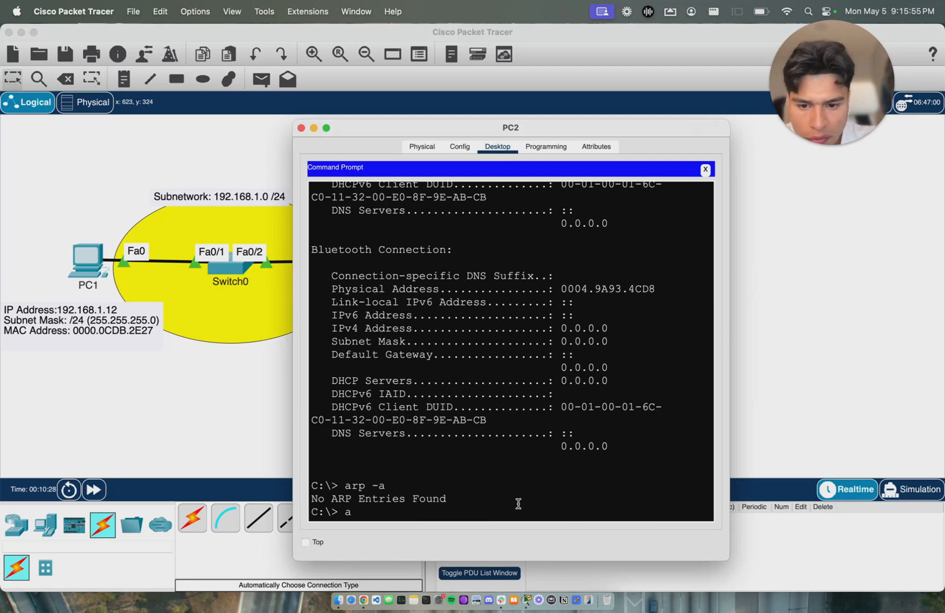
text(arp -a)
key(Return)
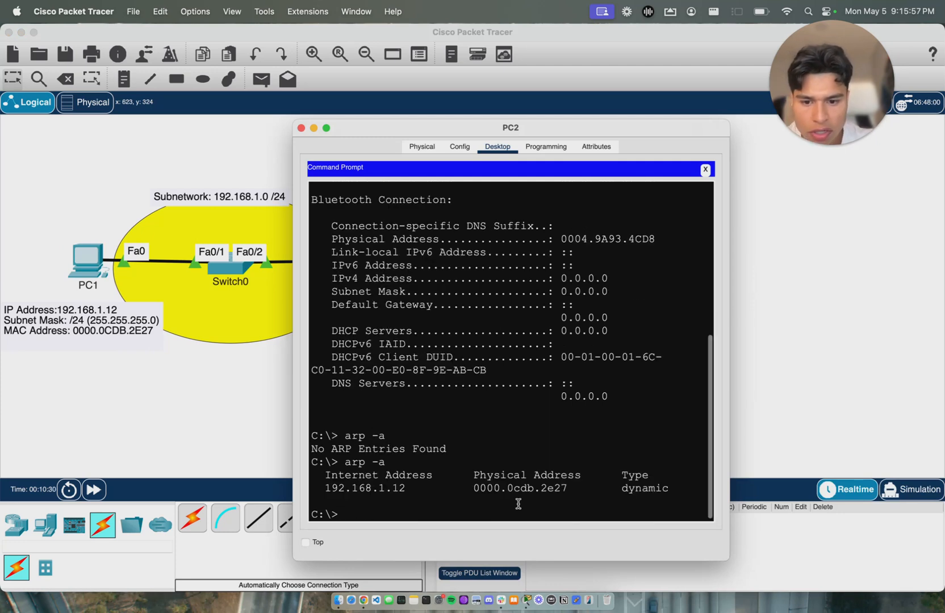
drag(394, 128, 592, 104)
drag(518, 462, 858, 460)
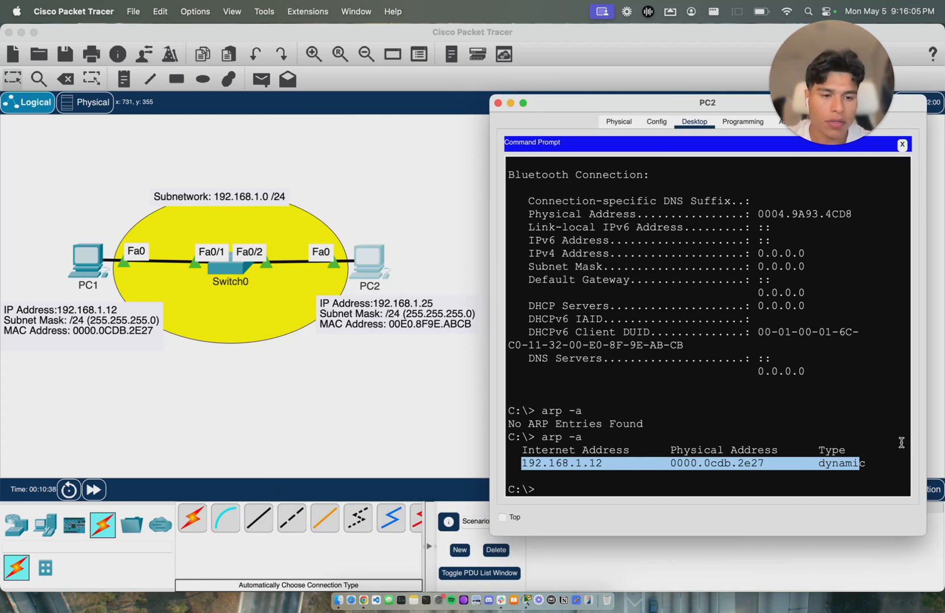
click(748, 433)
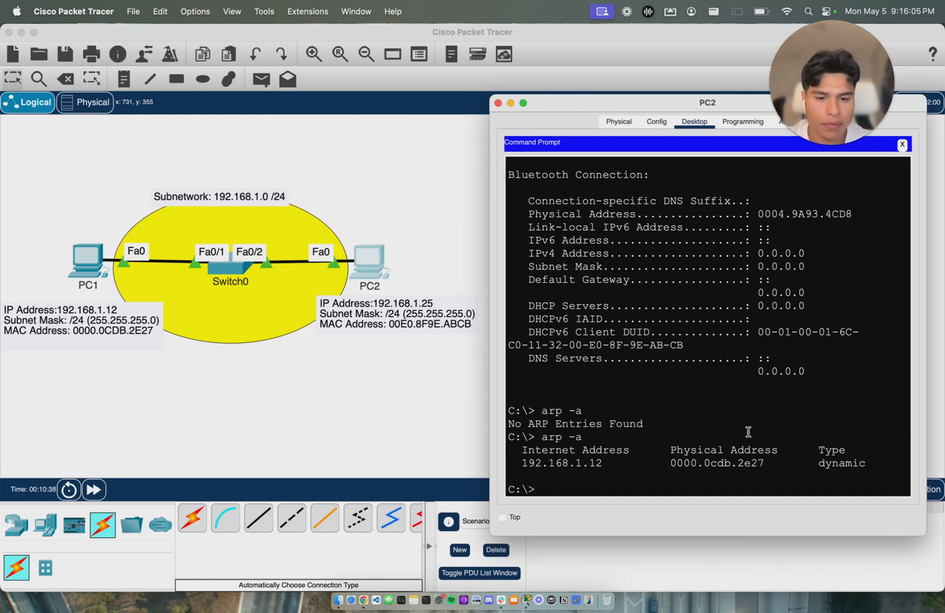
click(498, 103)
Bring the main topology window forward and run show mac-address-table in Switch0's CLI.
key(ctrl+Up)
click(693, 395)
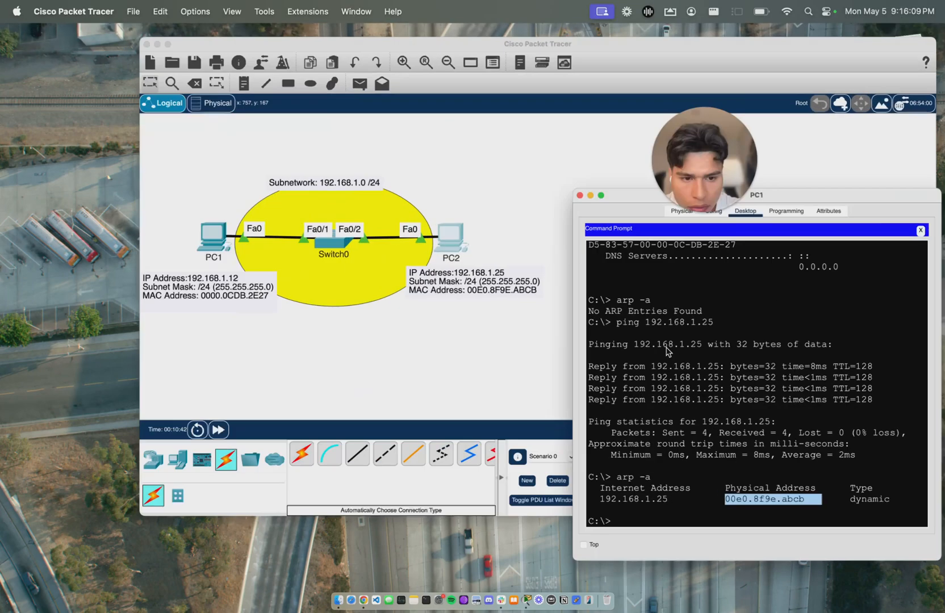
click(521, 132)
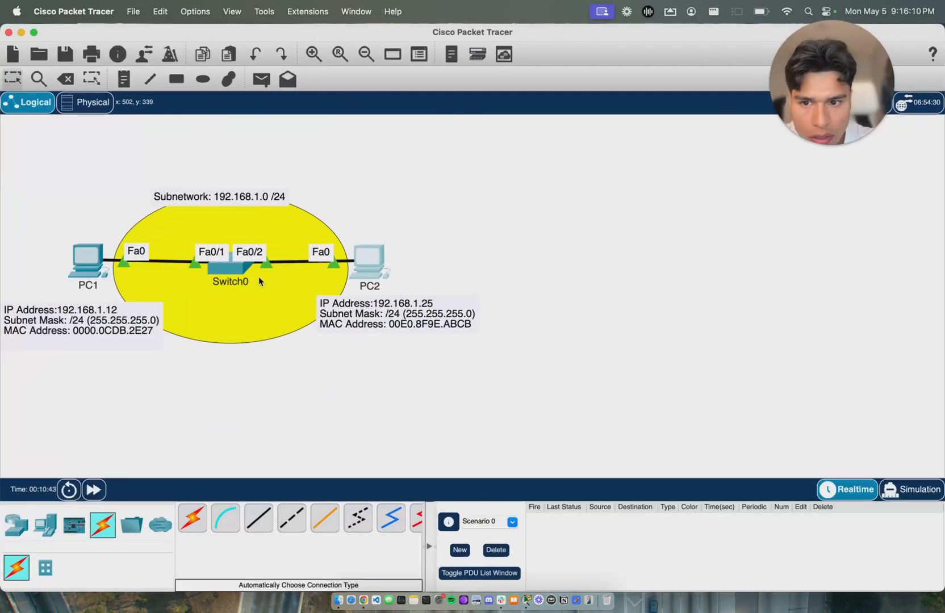
click(226, 269)
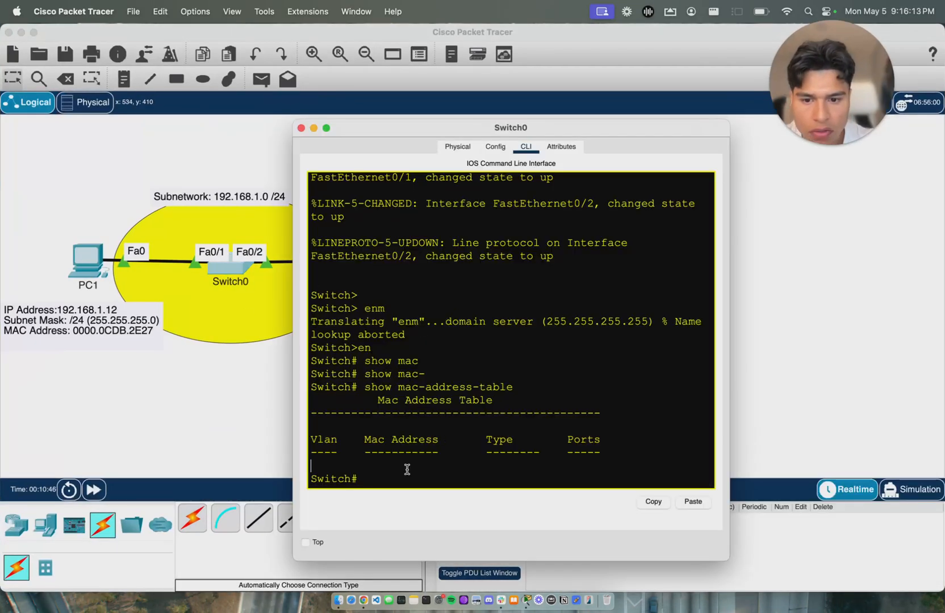
drag(529, 396, 367, 390)
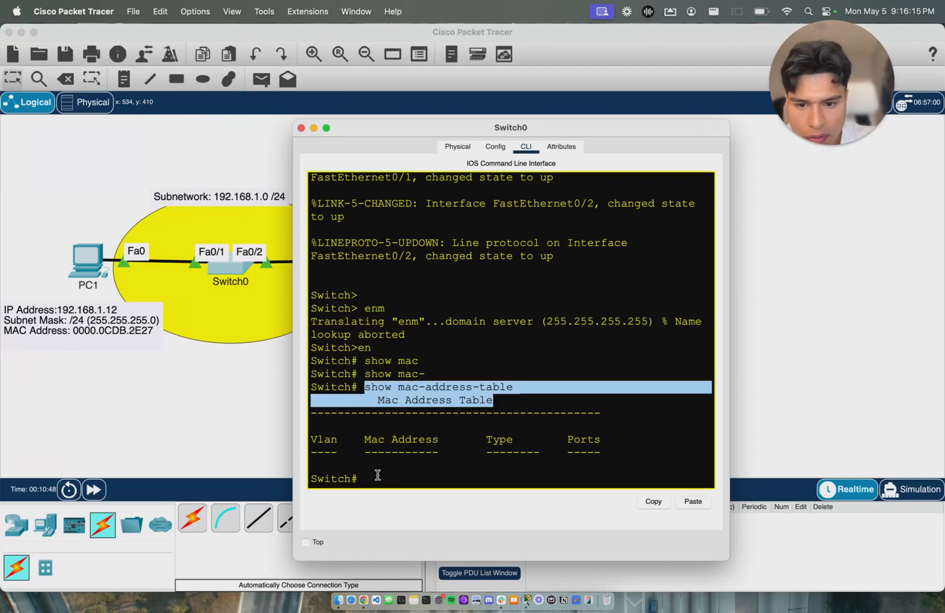
click(378, 481)
text(en)
key(Up)
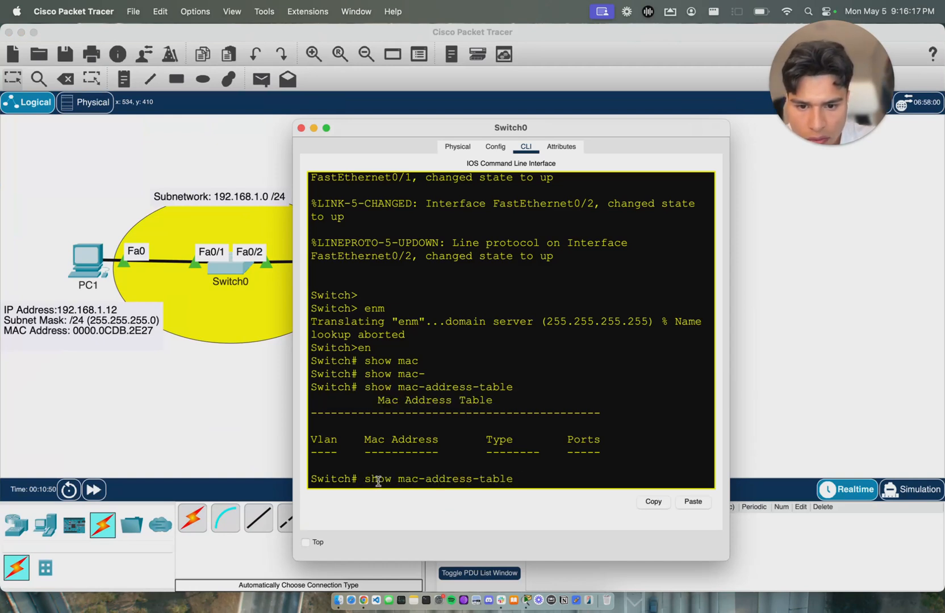
key(Return)
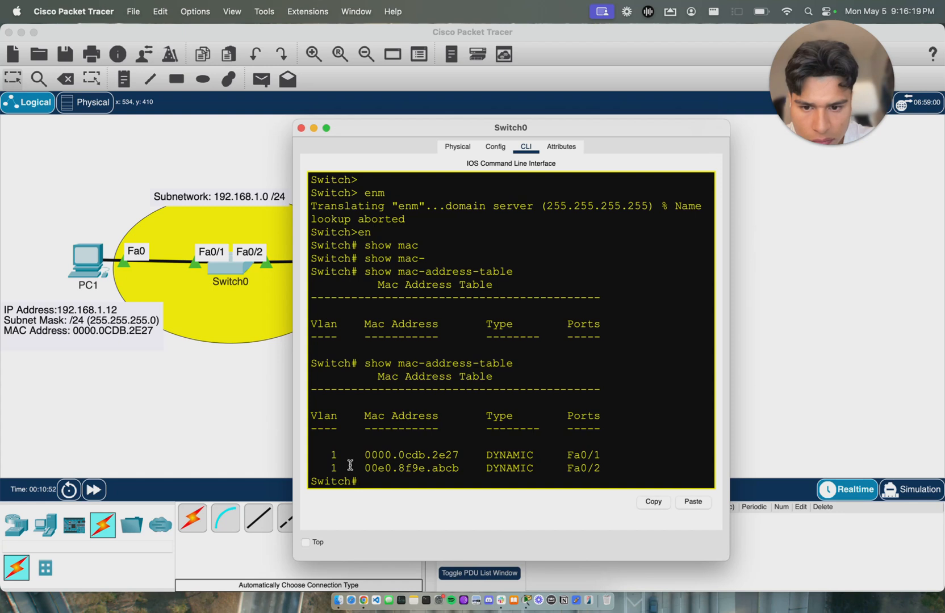
Compare the MAC addresses and ports in Switch0's table with the PC1 and PC2 labels, moving the window clear of the topology.
drag(358, 458, 466, 470)
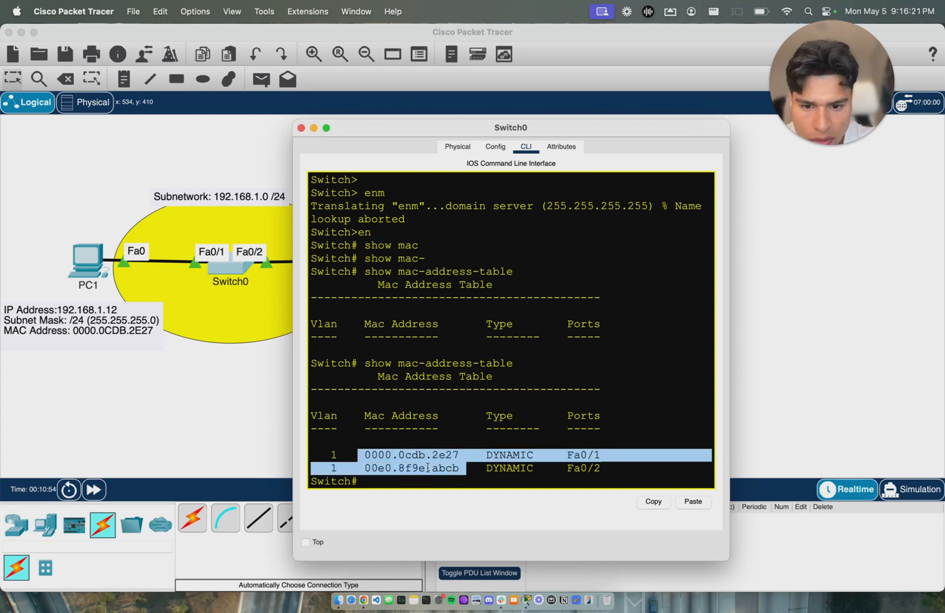
drag(423, 127, 514, 119)
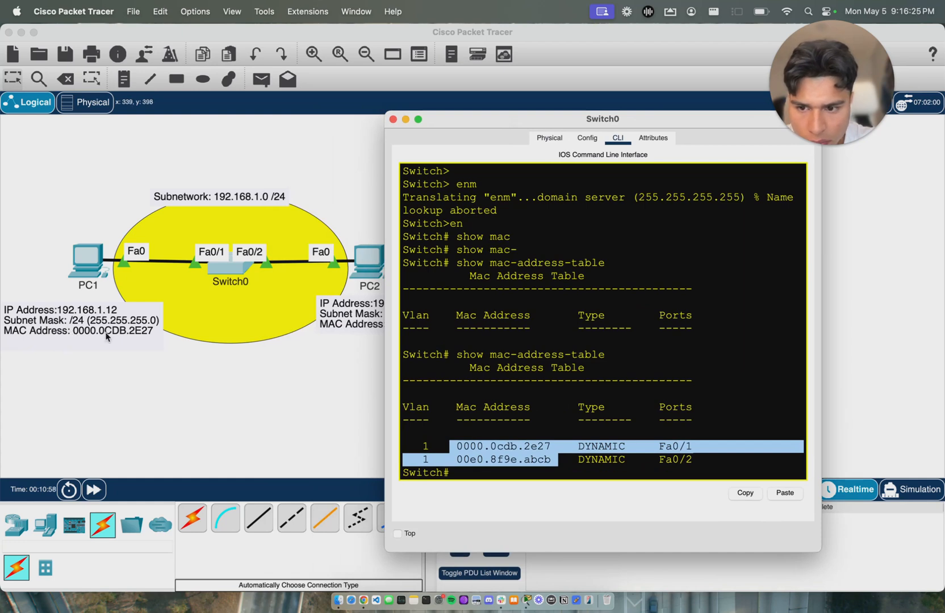
click(460, 463)
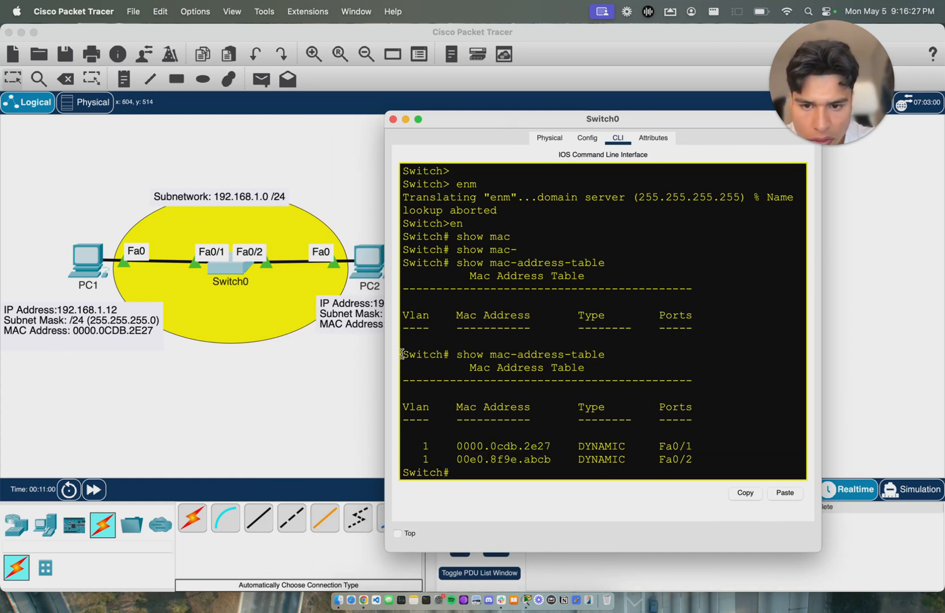
drag(537, 118, 644, 94)
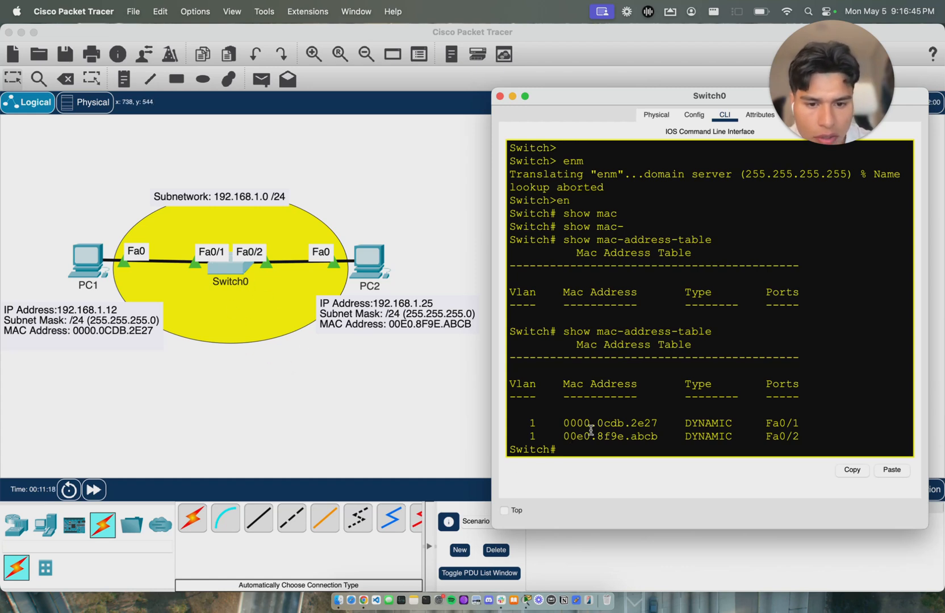
Close the Switch0 window and open PC2's Command Prompt at its latest ARP output.
click(500, 96)
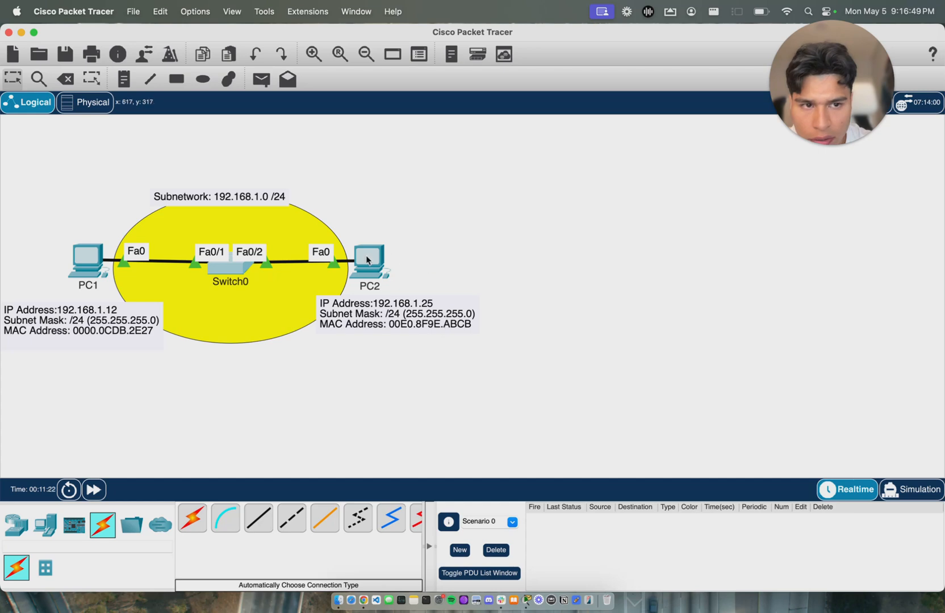
click(368, 262)
drag(463, 121, 383, 98)
click(494, 165)
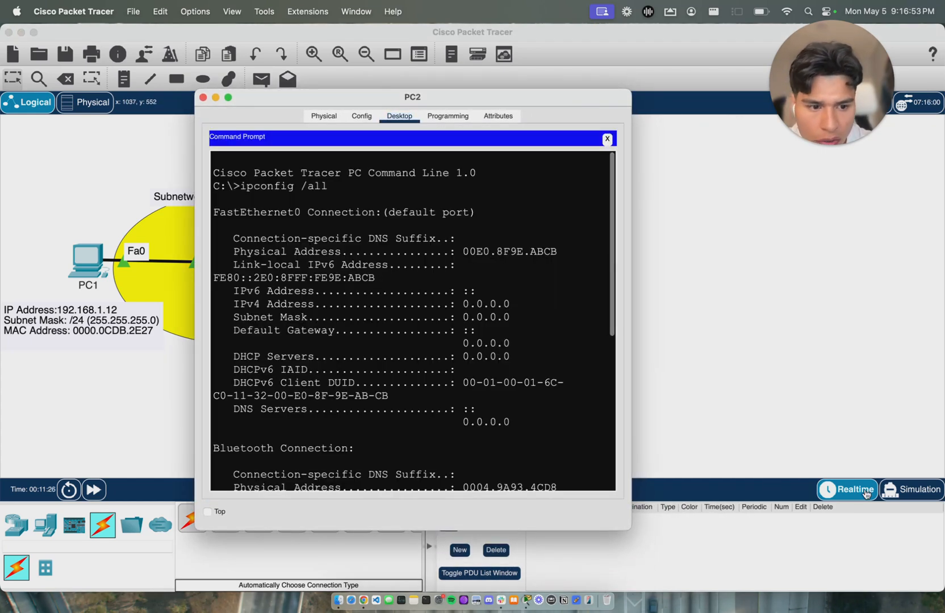
scroll(506, 388, down, 5)
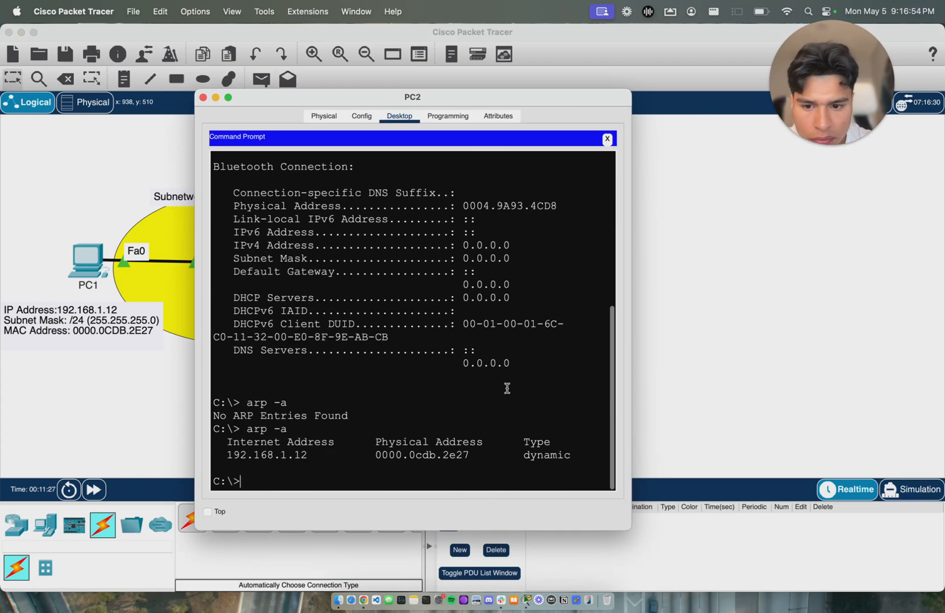
Switch to simulation mode and bring PC2's Command Prompt forward, placing it over the topology clear of the event list.
click(907, 492)
key(ctrl+Up)
click(245, 171)
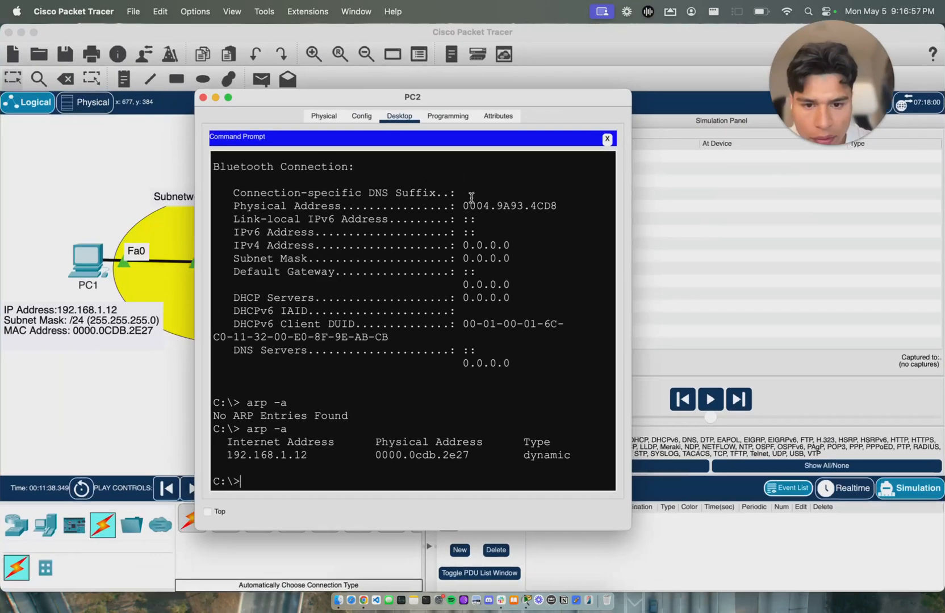
drag(419, 103, 252, 98)
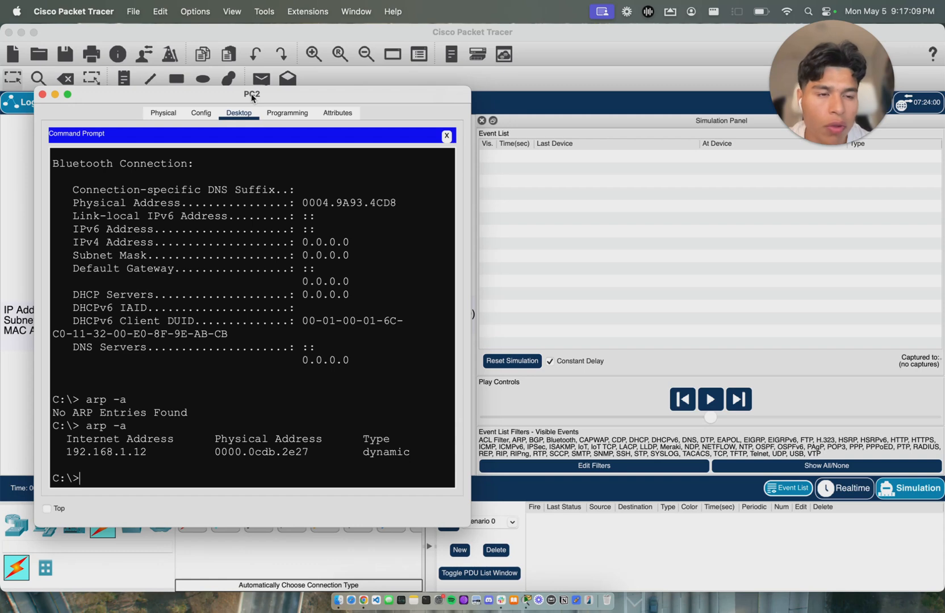
drag(252, 98, 252, 156)
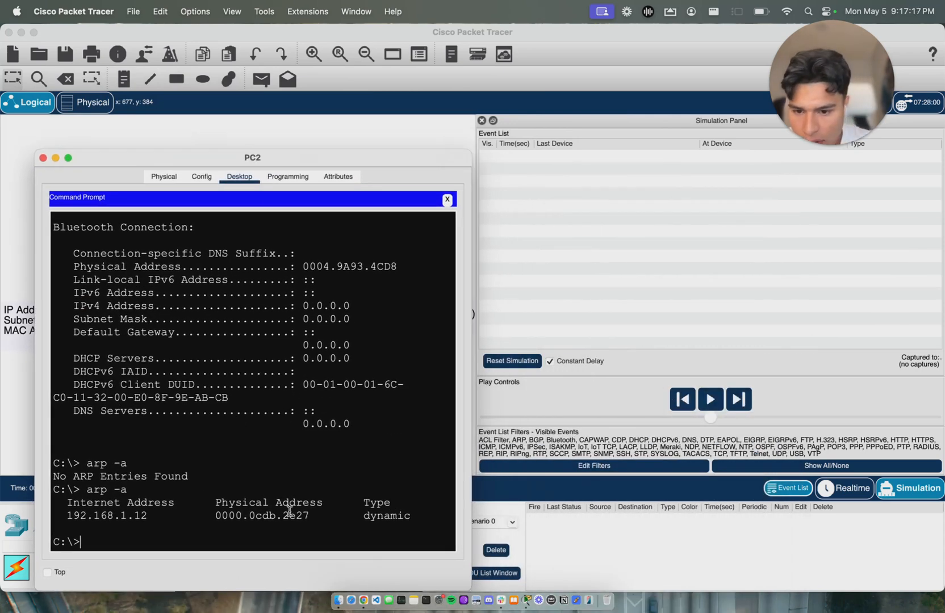
Review PC2's ARP entry for PC1 and ping 192.168.1.12 from PC2's Command Prompt.
drag(414, 510, 120, 511)
click(104, 545)
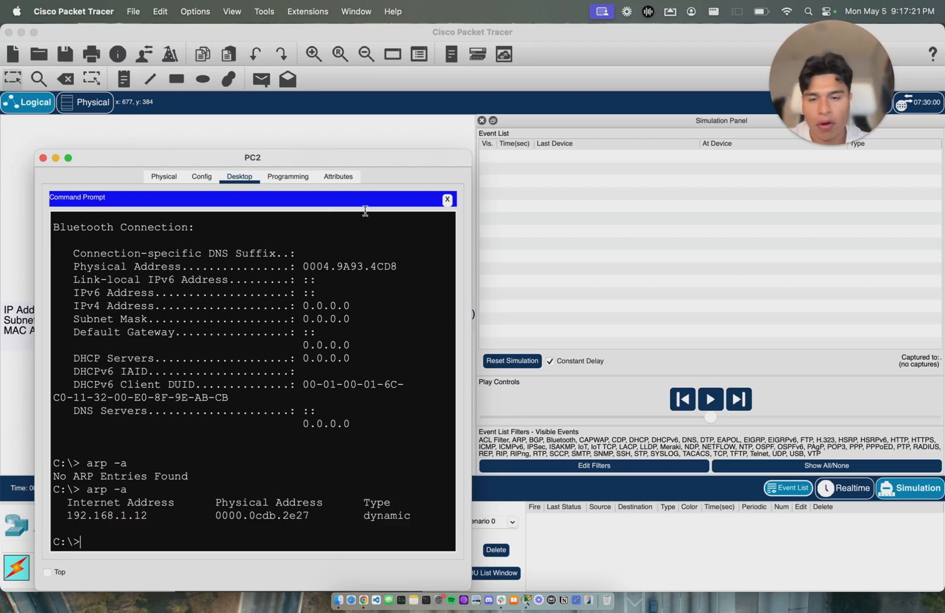
drag(241, 162, 264, 130)
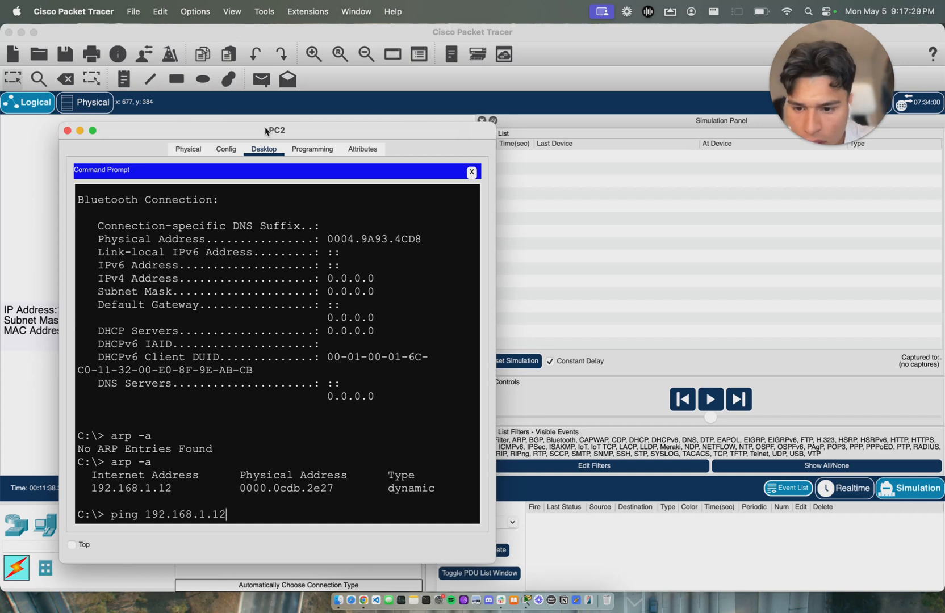
key(Return)
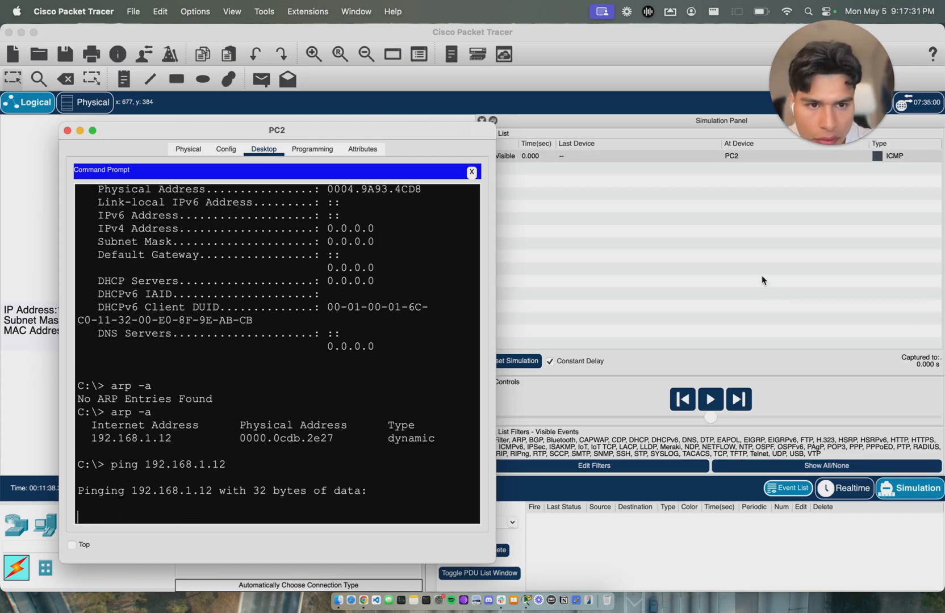
Play the simulation to follow PC2's ICMP packet to PC1 and back, pause it, and advance one event.
click(719, 401)
click(710, 400)
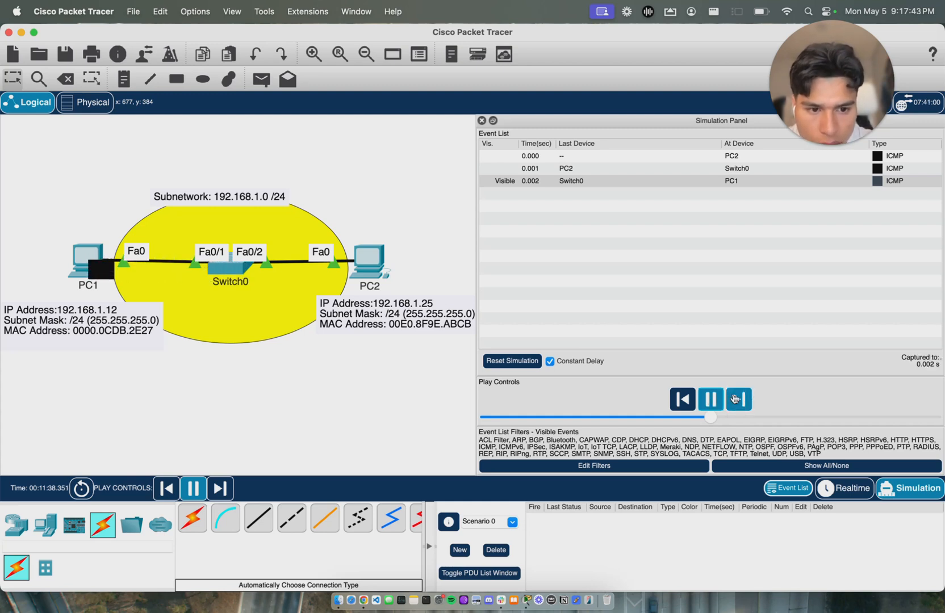
click(736, 399)
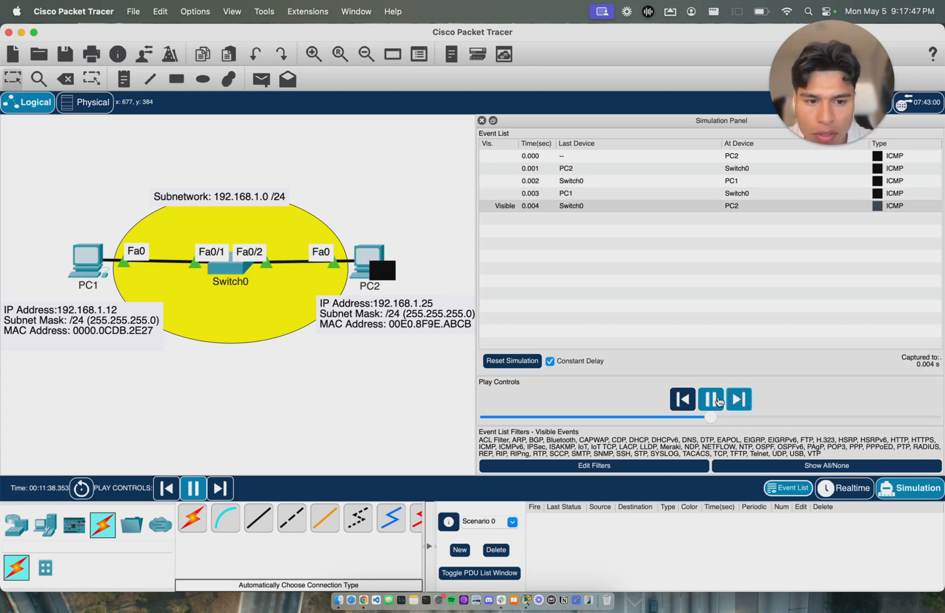
click(709, 400)
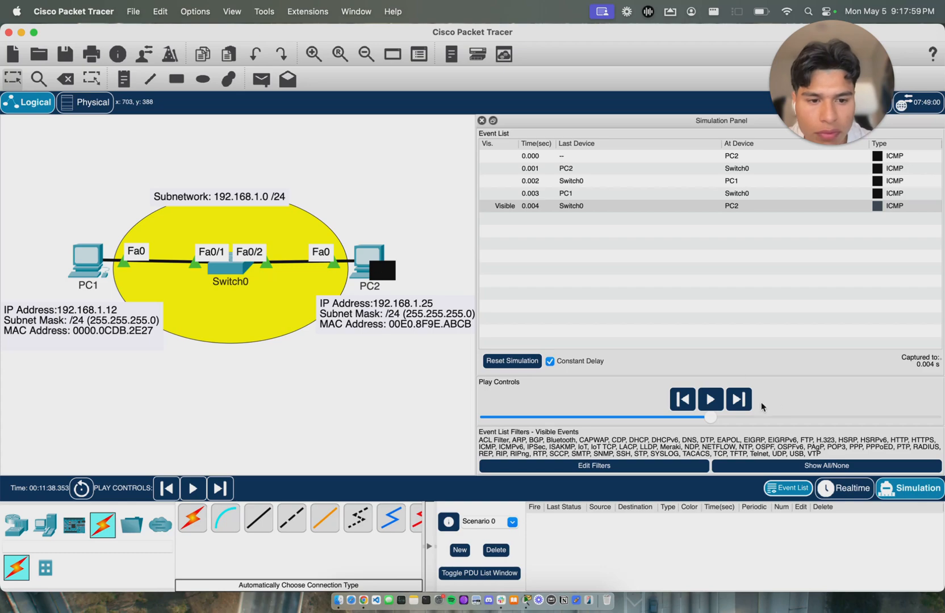
click(736, 400)
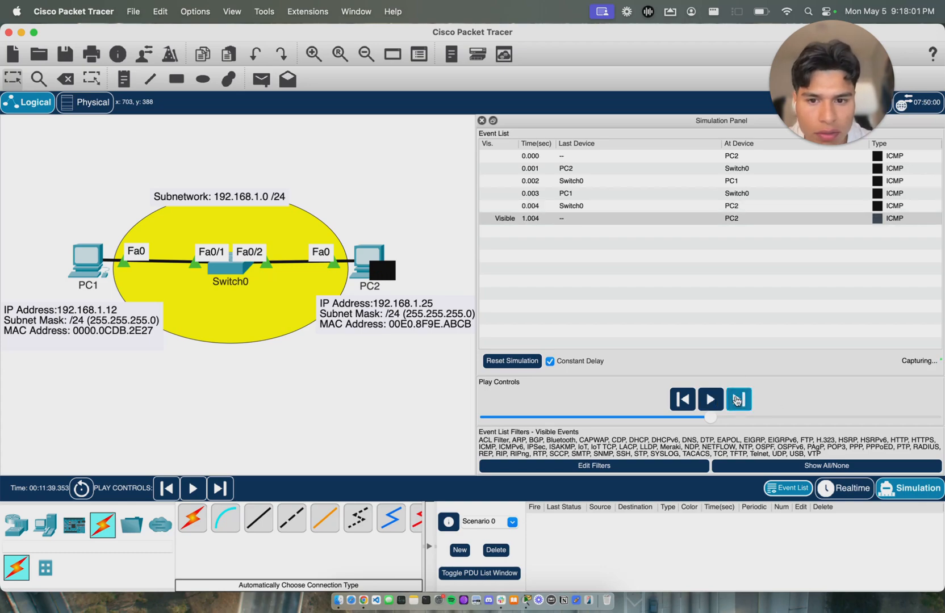
Return to realtime mode to finish the ping and place PC2's Command Prompt beside the topology to read the replies.
key(ctrl+Up)
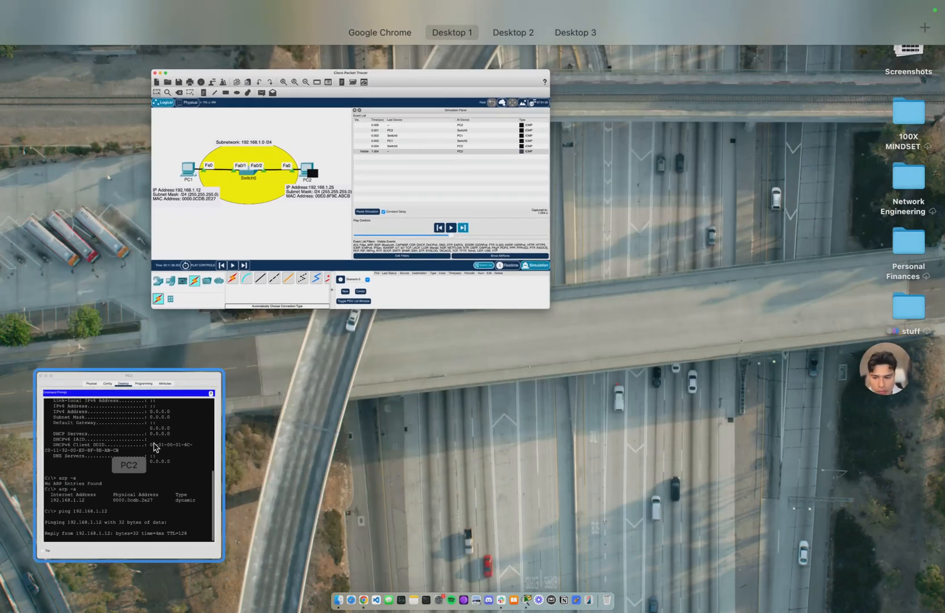
click(126, 460)
click(848, 488)
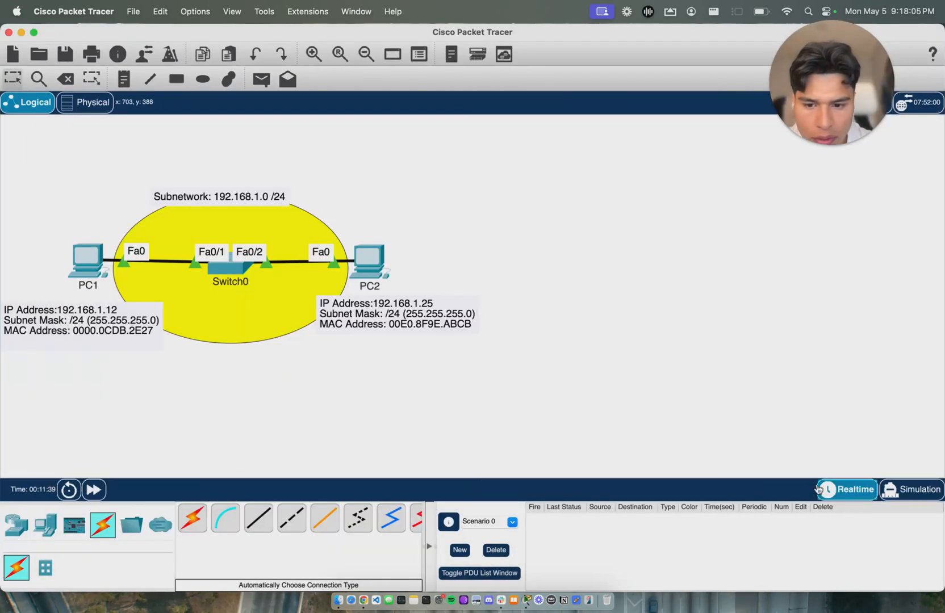
key(ctrl+Up)
click(177, 422)
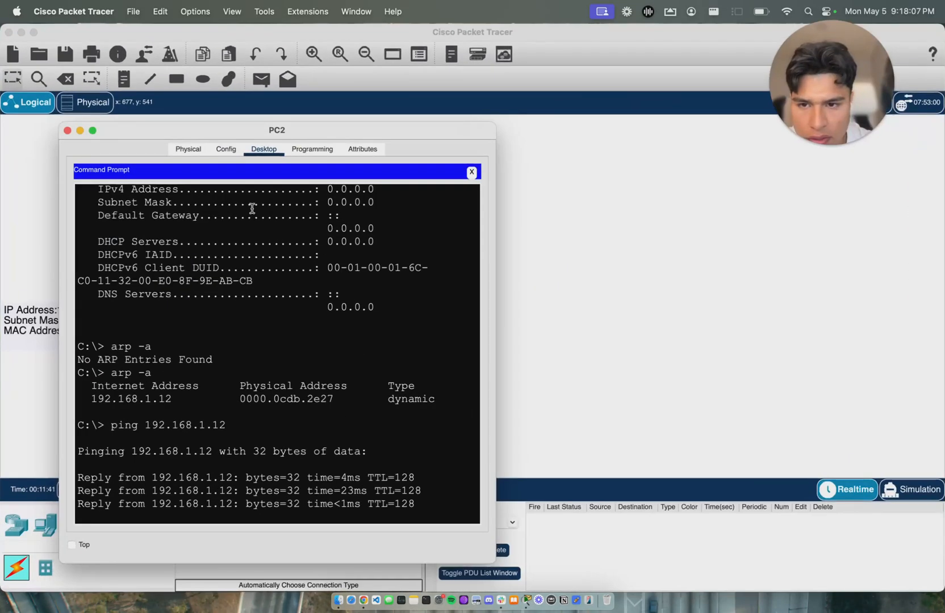
drag(239, 135, 670, 102)
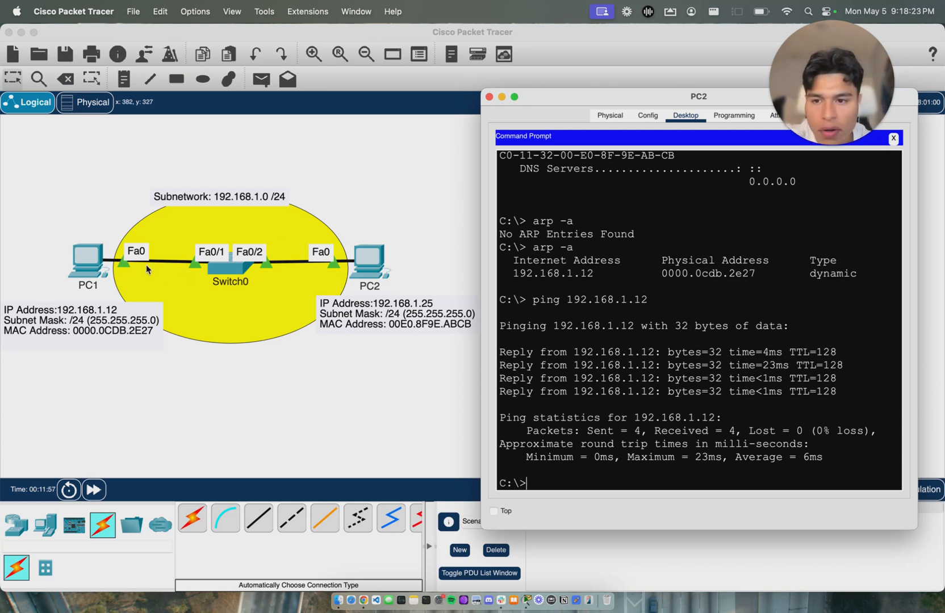
Open PC1's Command Prompt and review its most recent ARP output.
click(98, 264)
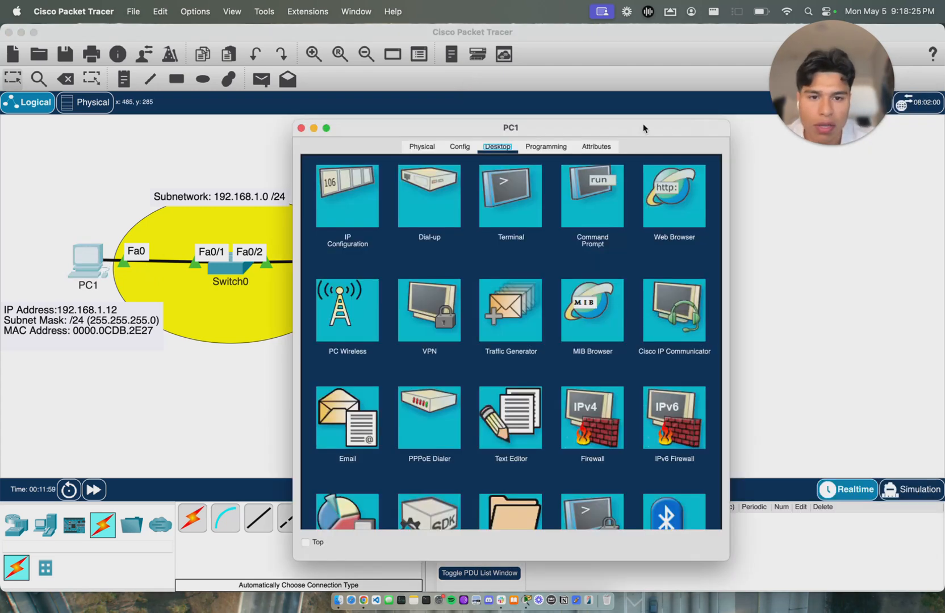
click(592, 196)
scroll(513, 462, down, 10)
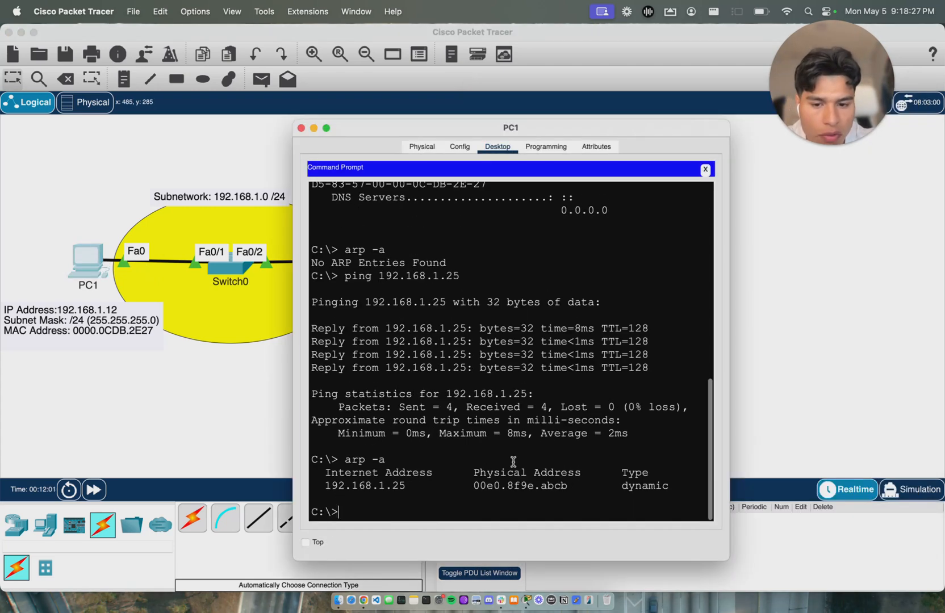
Switch to simulation mode and bring PC1's Command Prompt forward, closing the PC2 window.
click(921, 489)
key(ctrl+Up)
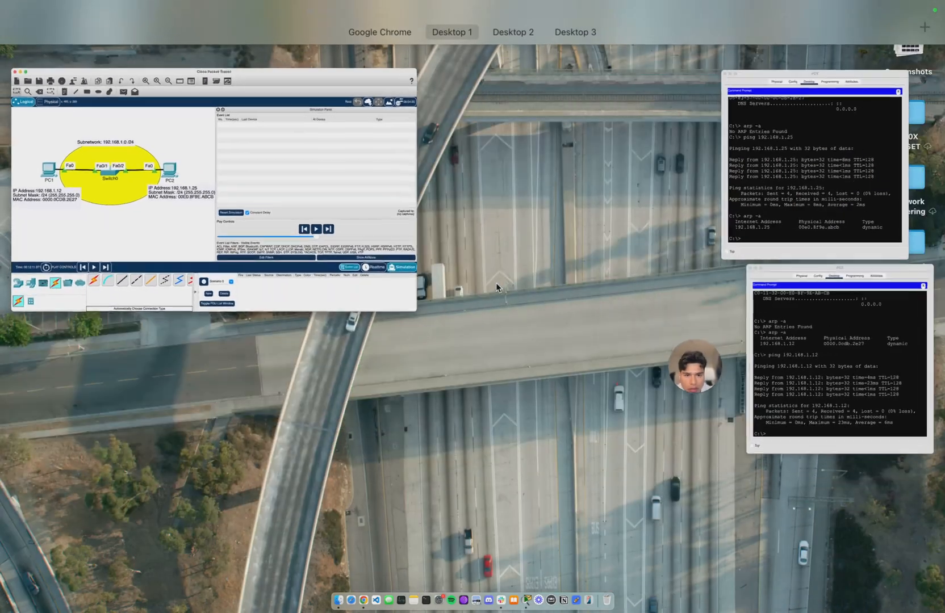
click(781, 278)
key(ctrl+Up)
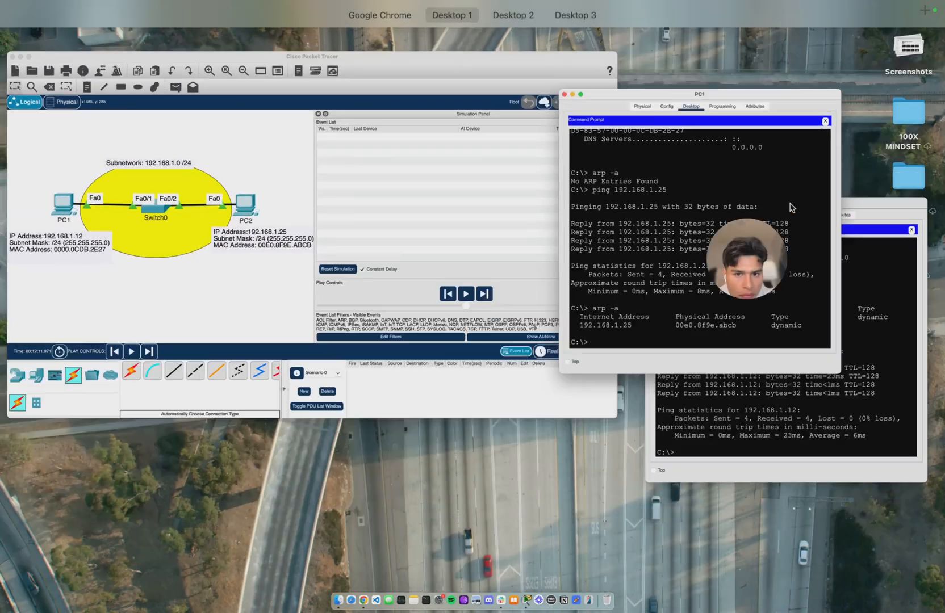
click(813, 306)
click(489, 97)
drag(439, 140, 282, 125)
Rerun the ping to 192.168.1.25 from PC1's Command Prompt.
key(Up)
key(Up)
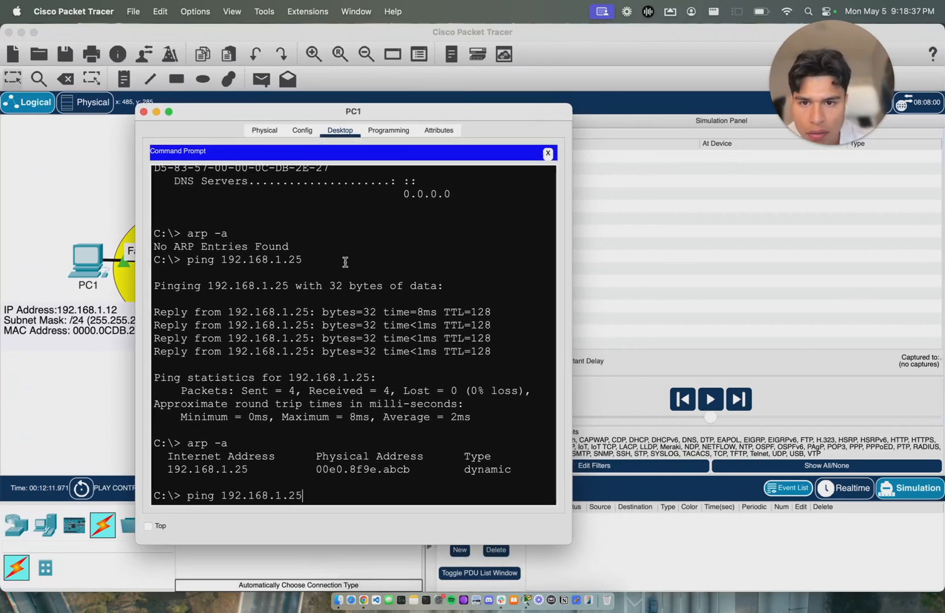
drag(360, 109, 306, 105)
key(Return)
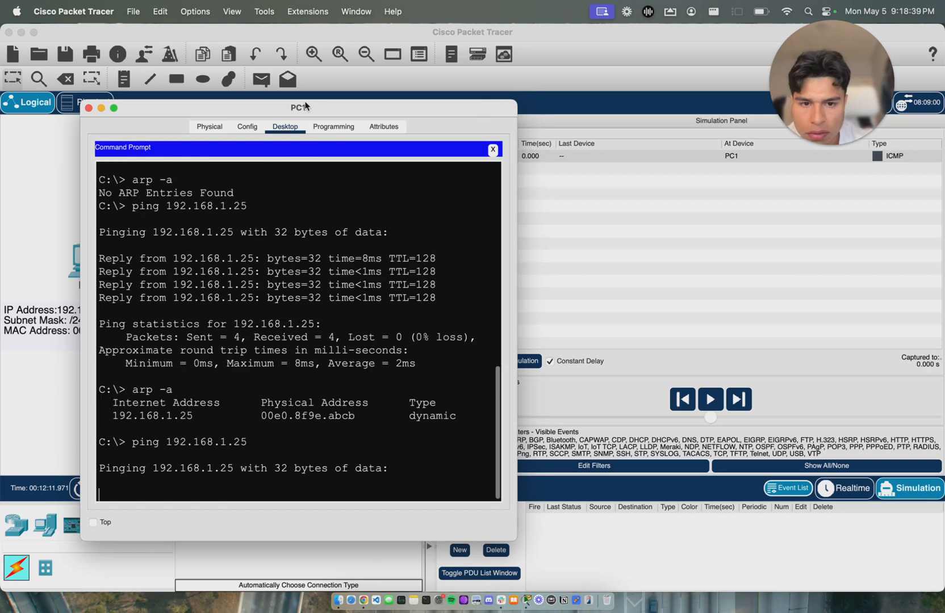
Bring the topology window forward and play the simulation of PC1's ping through Switch0 to PC2 and back, advancing to the following event.
drag(402, 108, 335, 109)
click(525, 179)
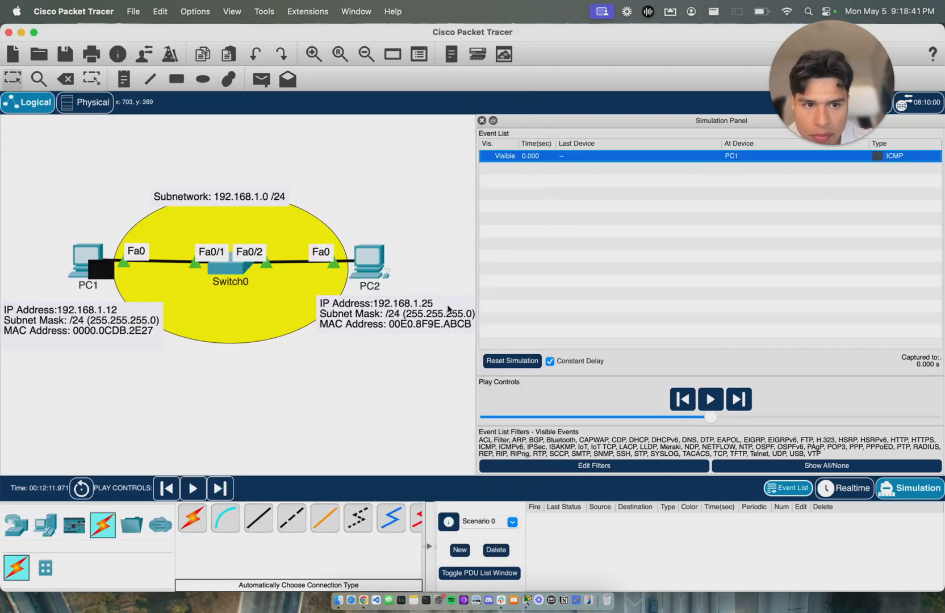
click(711, 399)
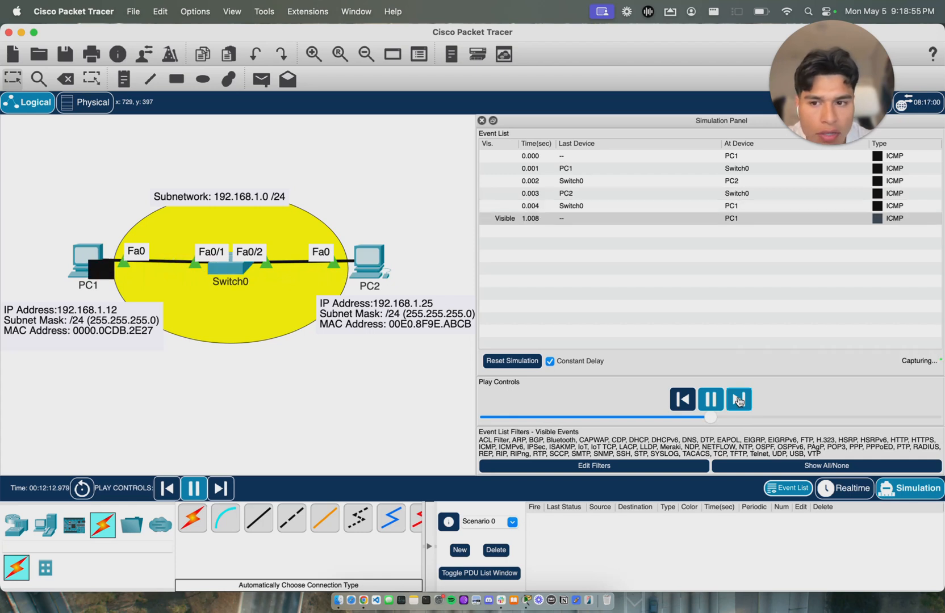
click(731, 405)
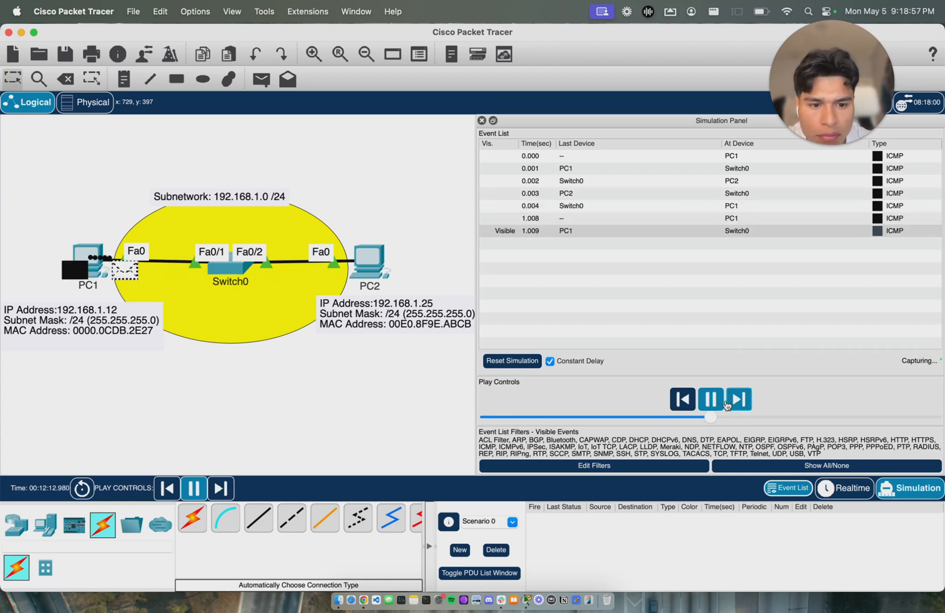
Return to realtime mode to complete PC1's ping and move its Command Prompt clear of the topology to read the replies.
click(830, 491)
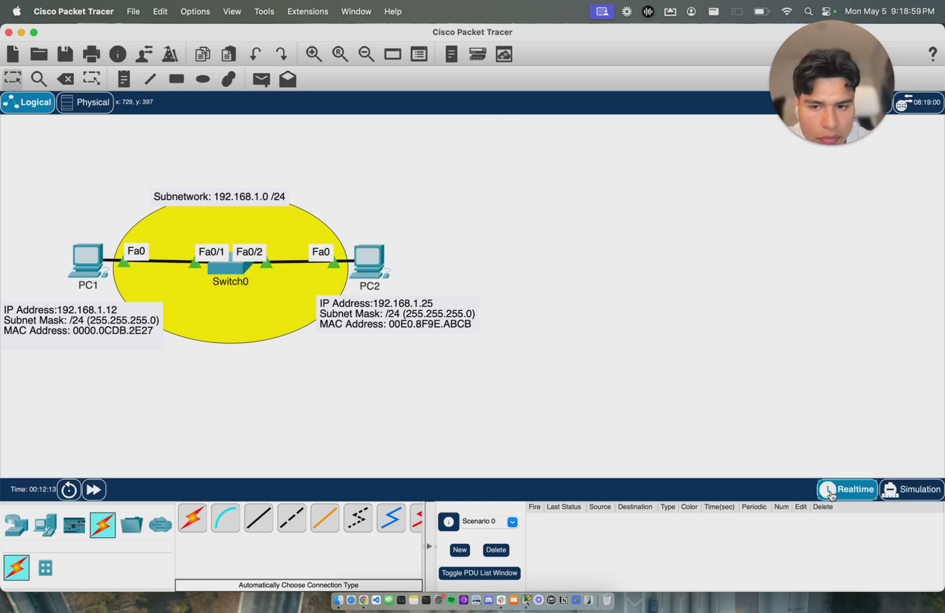
key(ctrl+Up)
click(160, 445)
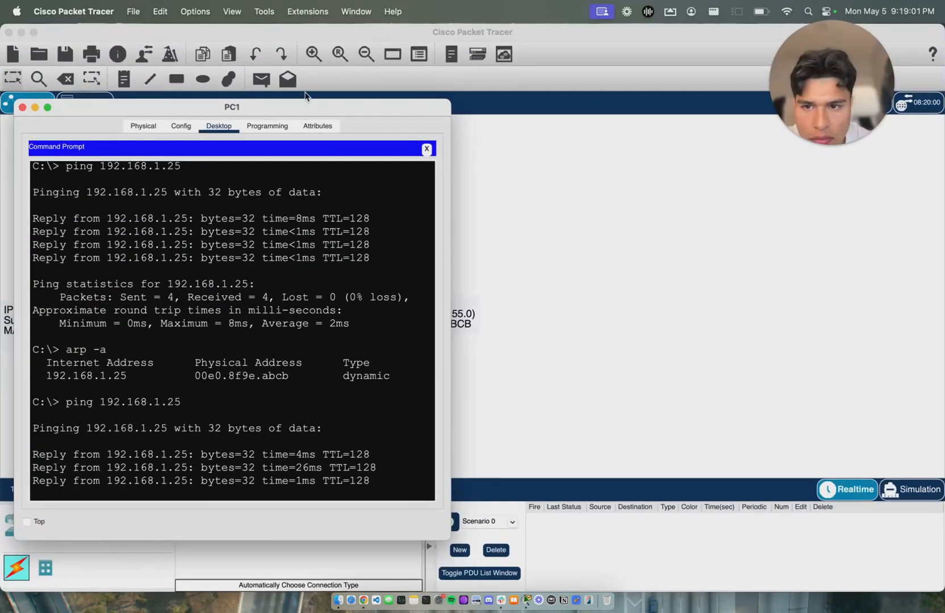
drag(268, 101, 710, 79)
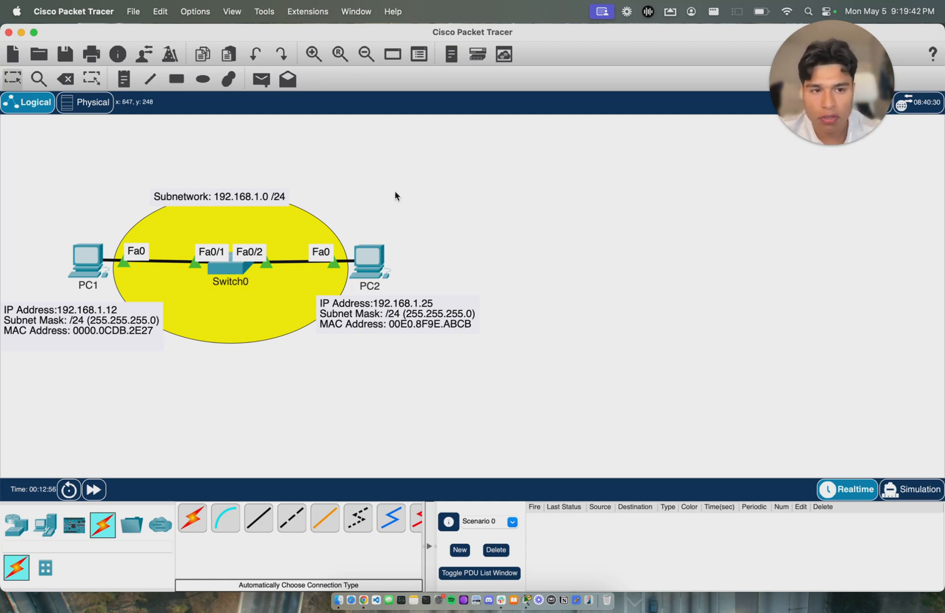
scroll(395, 196, left, 5)
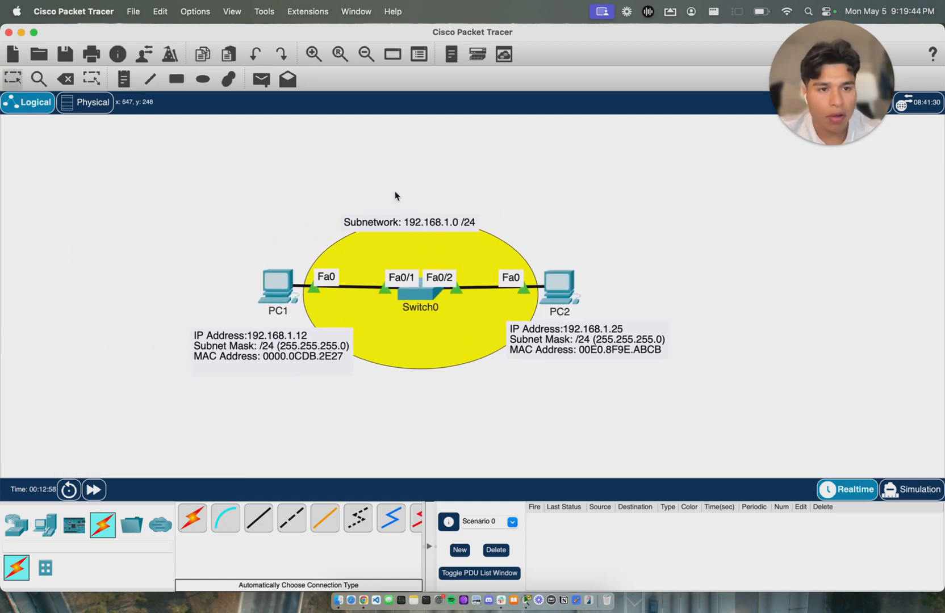
scroll(395, 196, right, 5)
scroll(396, 196, down, 3)
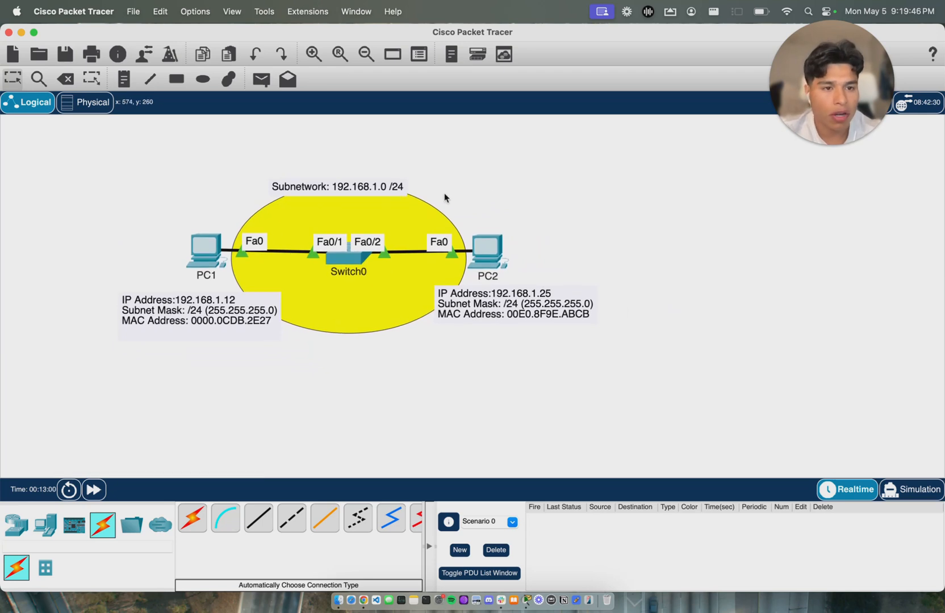